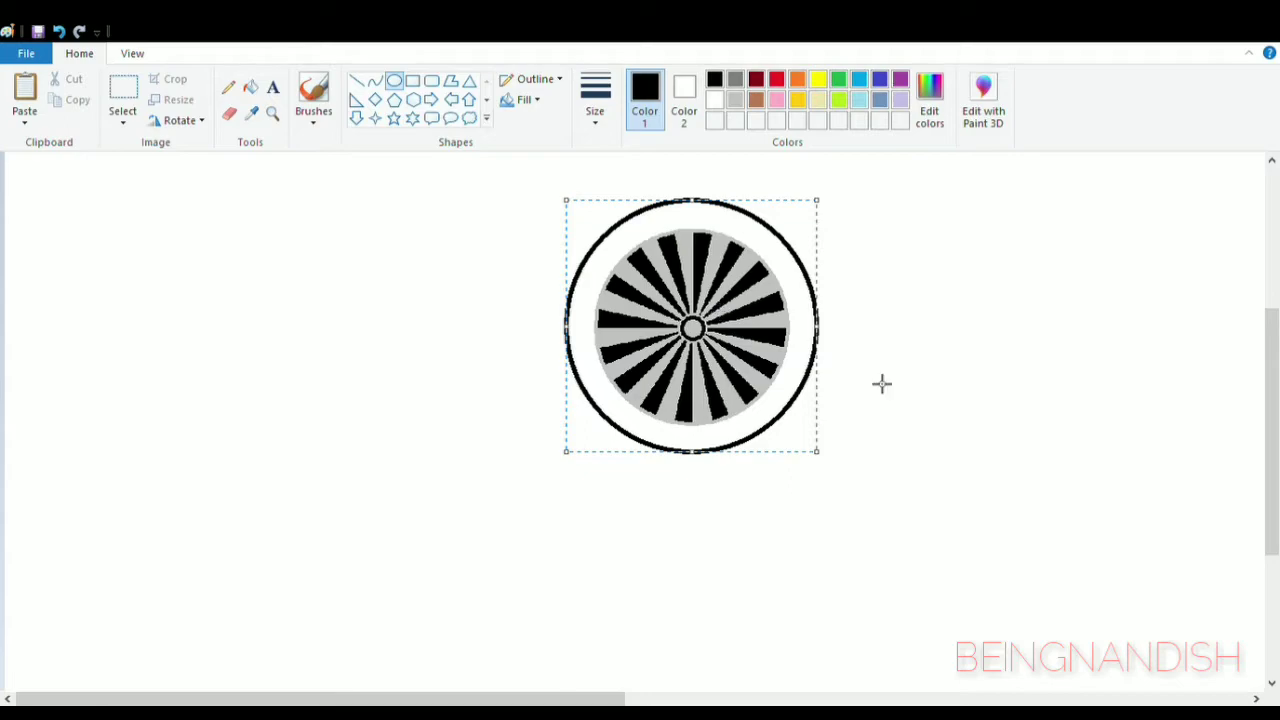
# - Fill the ring between the spoked rim and the outer circle with very dark grey to form the tyre
pyautogui.click(881, 383)
pyautogui.click(735, 79)
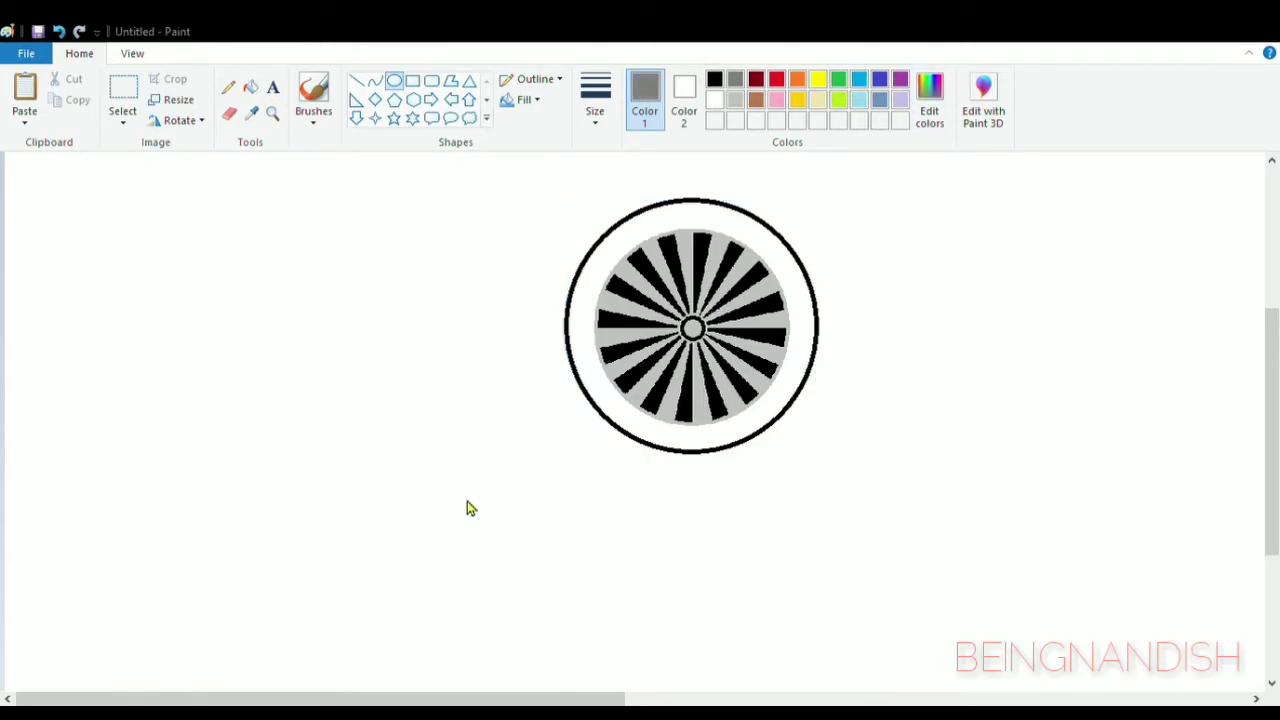
pyautogui.click(739, 209)
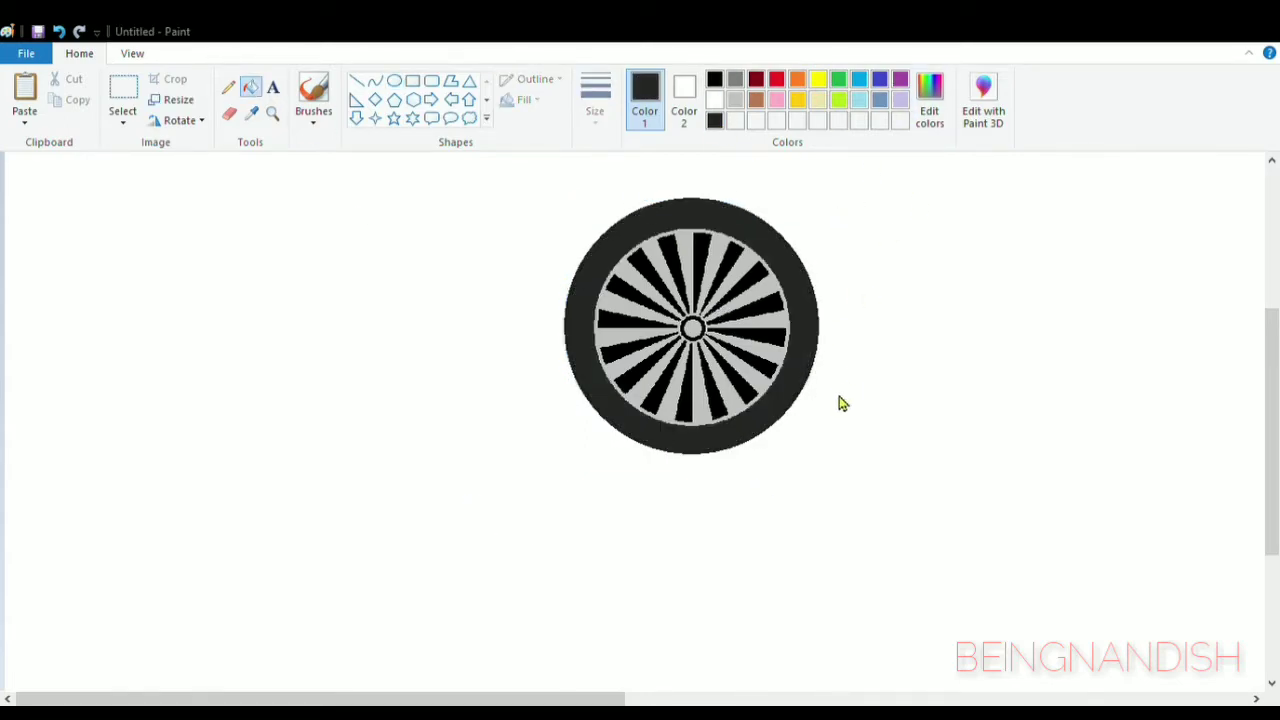
# - Draw a near-black circle around the tyre and adjust it to fit closely over the tyre's outer edge
pyautogui.click(394, 80)
pyautogui.moveTo(561, 195); pyautogui.dragTo(824, 458)
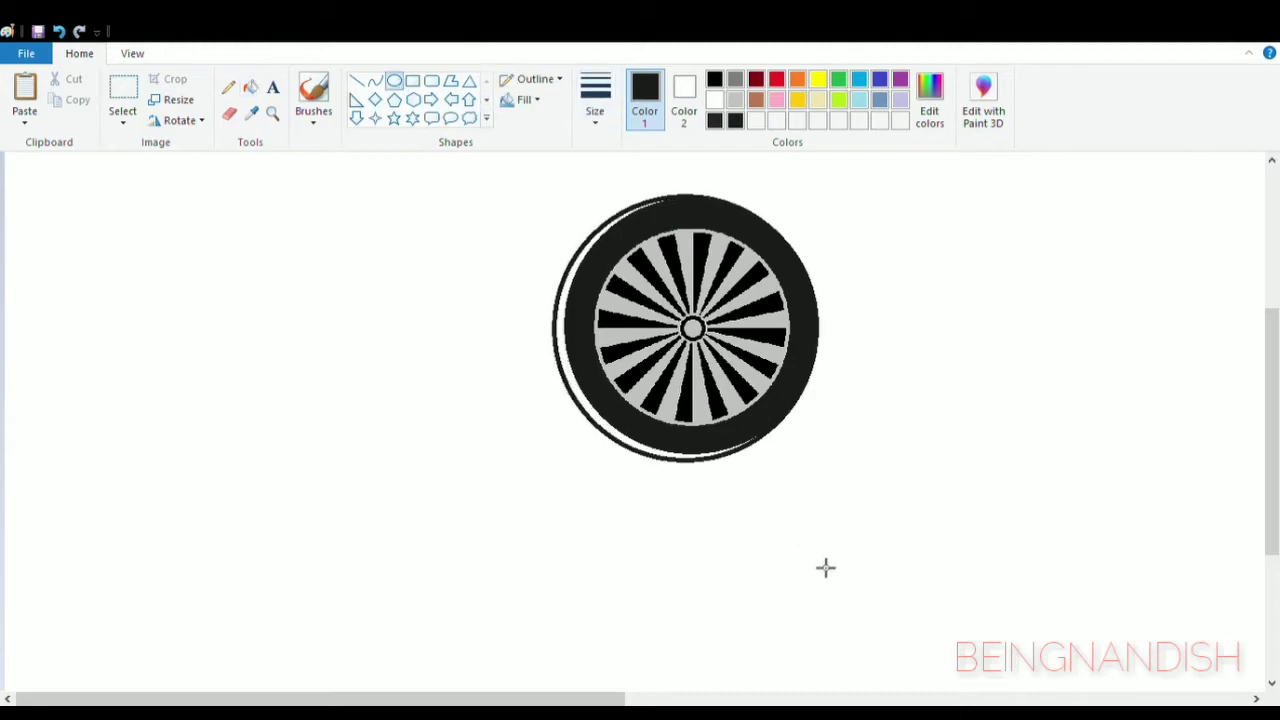
pyautogui.moveTo(745, 348); pyautogui.dragTo(745, 348)
pyautogui.moveTo(824, 459); pyautogui.dragTo(820, 458)
pyautogui.moveTo(719, 341); pyautogui.dragTo(722, 343)
pyautogui.moveTo(693, 465); pyautogui.dragTo(694, 464)
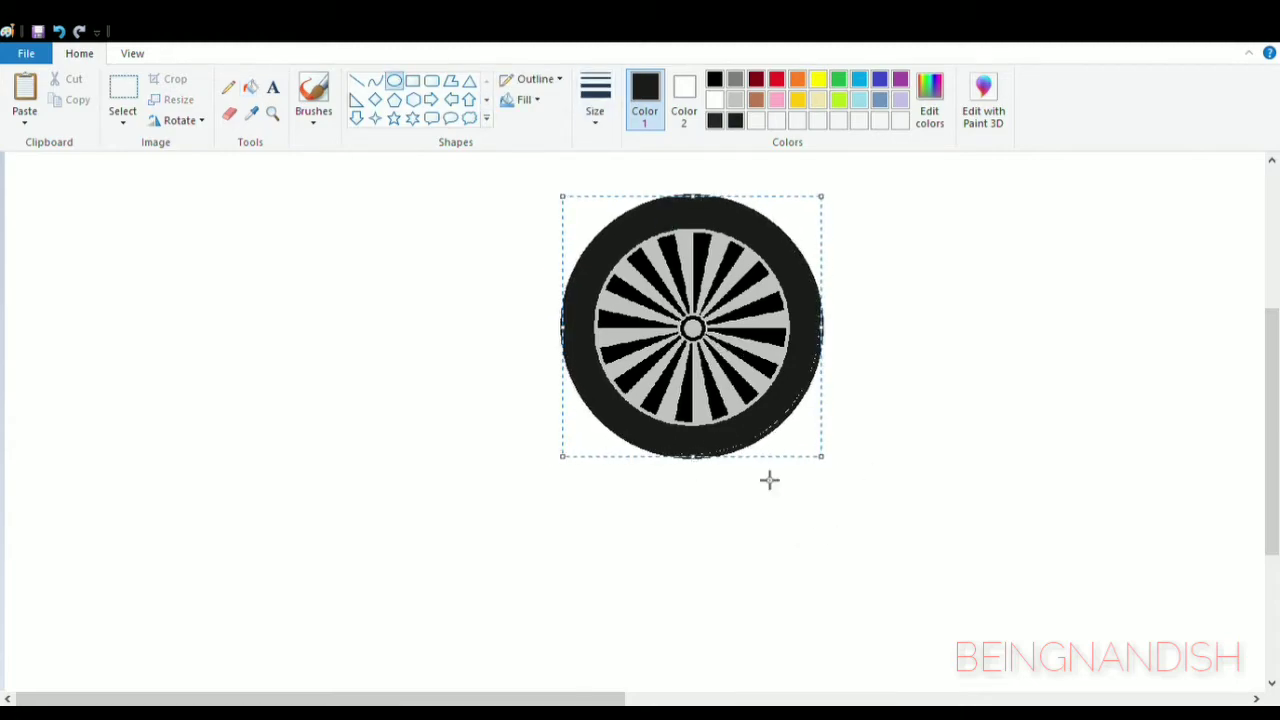
pyautogui.moveTo(828, 464); pyautogui.dragTo(825, 464)
pyautogui.moveTo(718, 337); pyautogui.dragTo(720, 338)
pyautogui.click(959, 356)
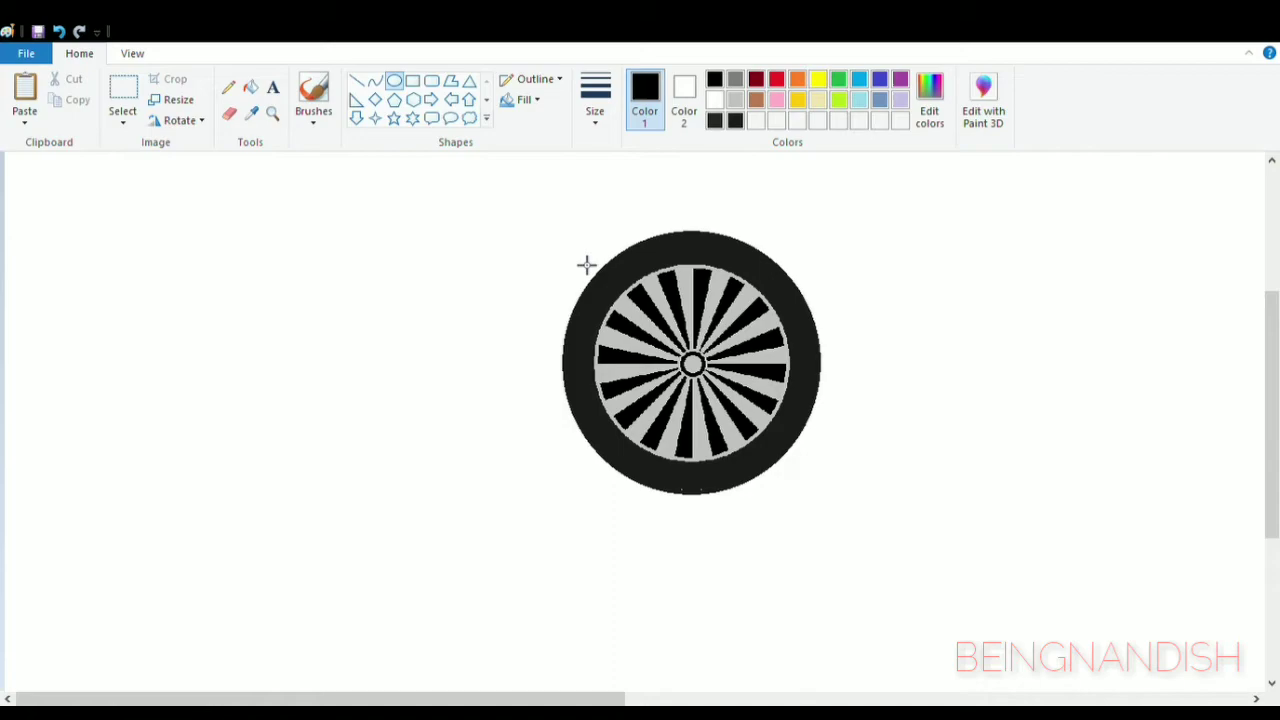
# - Draw a larger black circle around the tyre and centre it on the wheel with a narrow even gap
pyautogui.moveTo(557, 214); pyautogui.dragTo(771, 474)
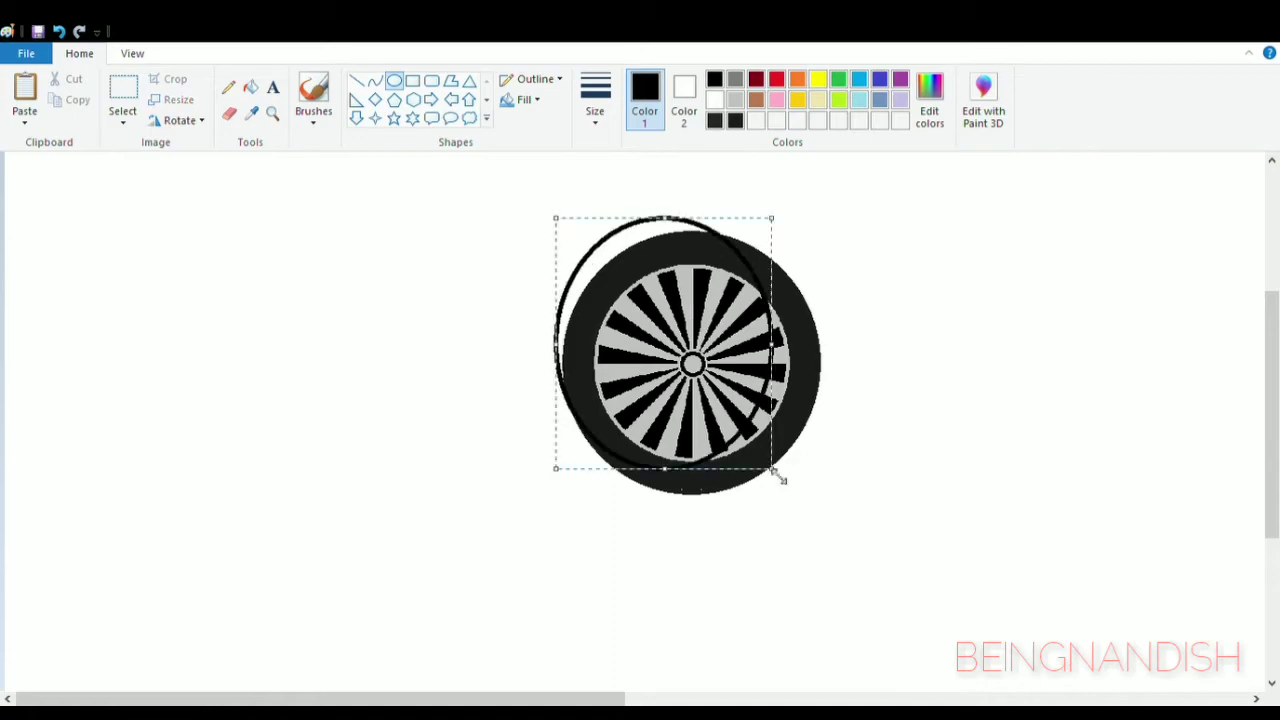
pyautogui.moveTo(552, 218); pyautogui.dragTo(832, 502)
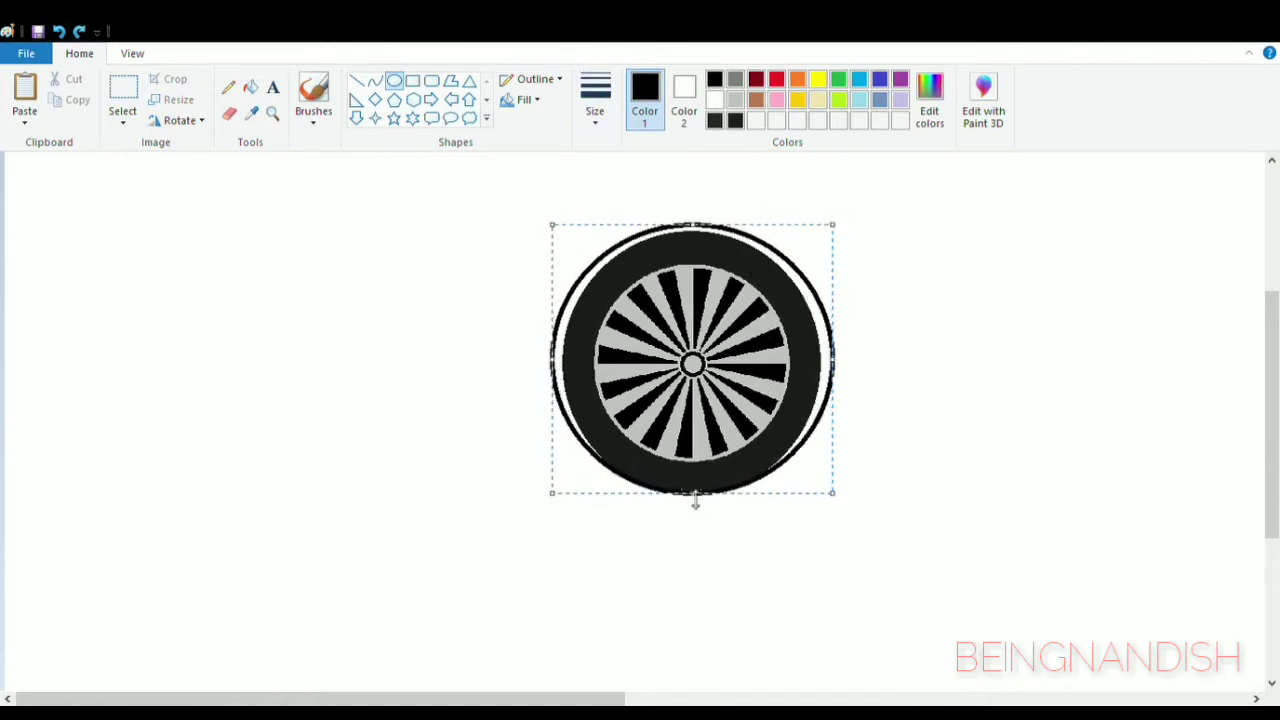
pyautogui.moveTo(692, 511); pyautogui.dragTo(691, 517)
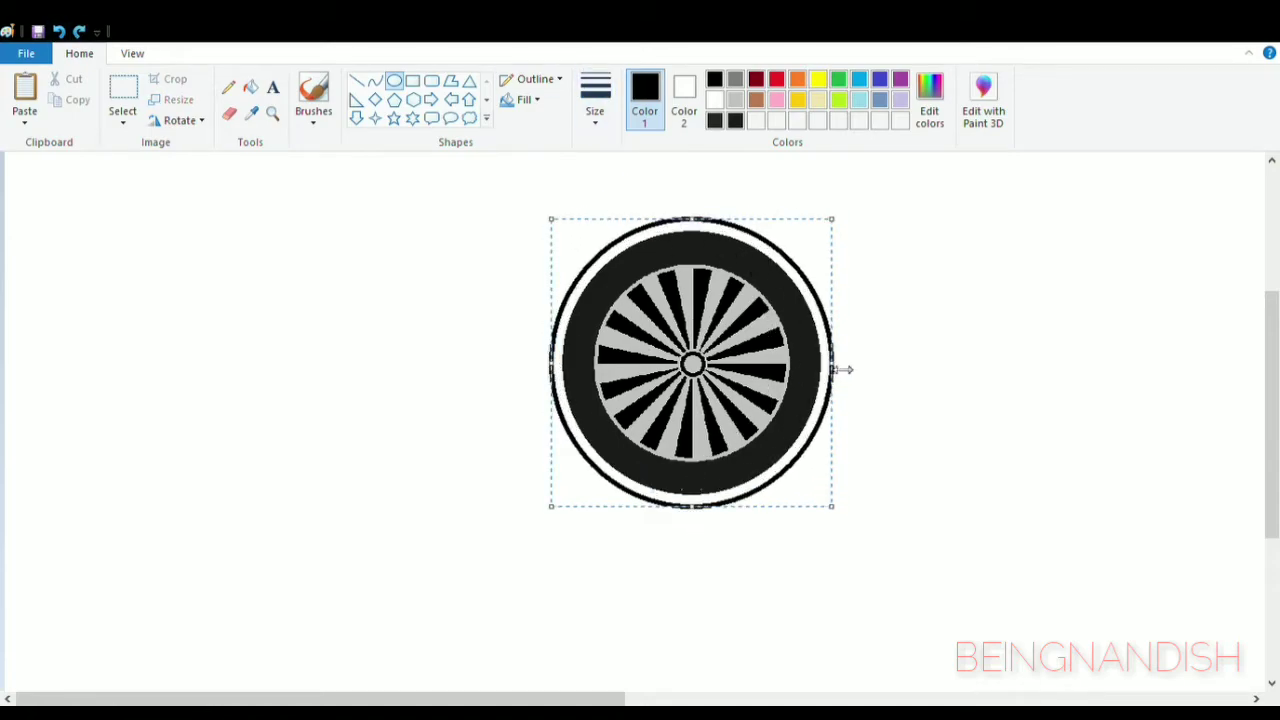
pyautogui.moveTo(842, 369); pyautogui.dragTo(845, 369)
pyautogui.moveTo(696, 367); pyautogui.dragTo(694, 368)
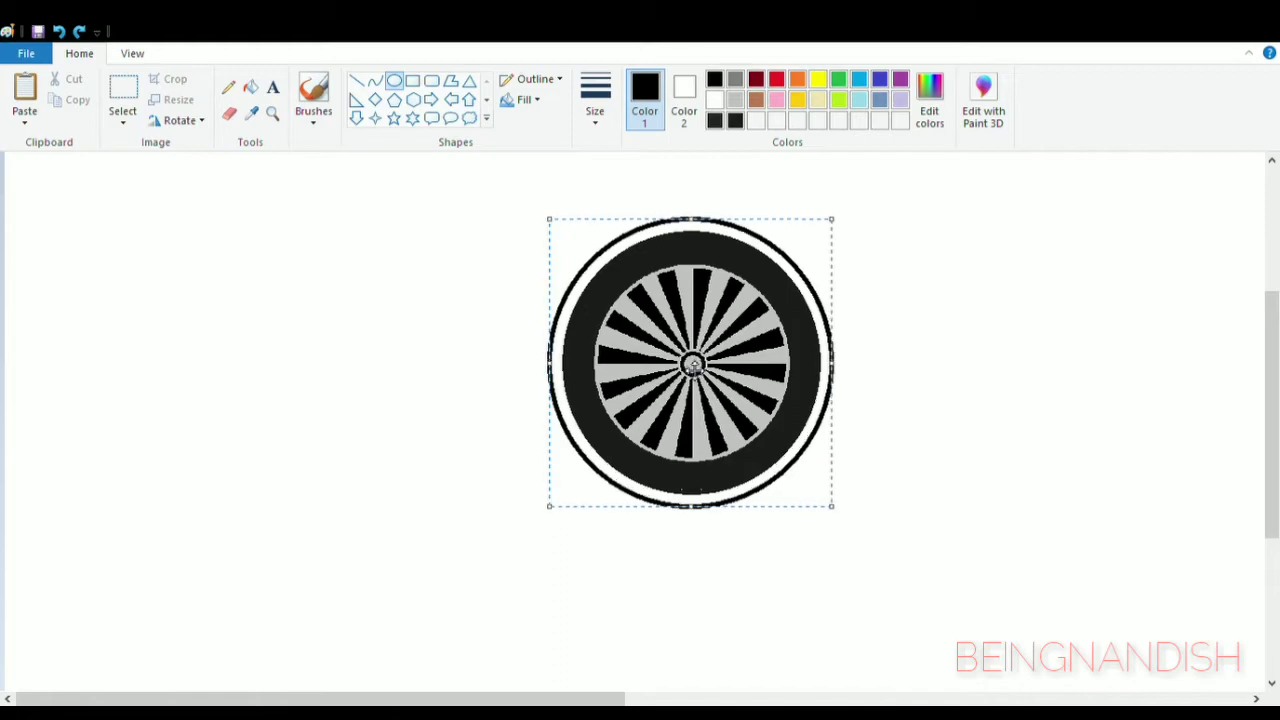
pyautogui.click(640, 184)
# - Join the outer circle to the tyre with a short horizontal line on each side and erase the circle's lower part to leave a wheel arch
pyautogui.click(598, 100)
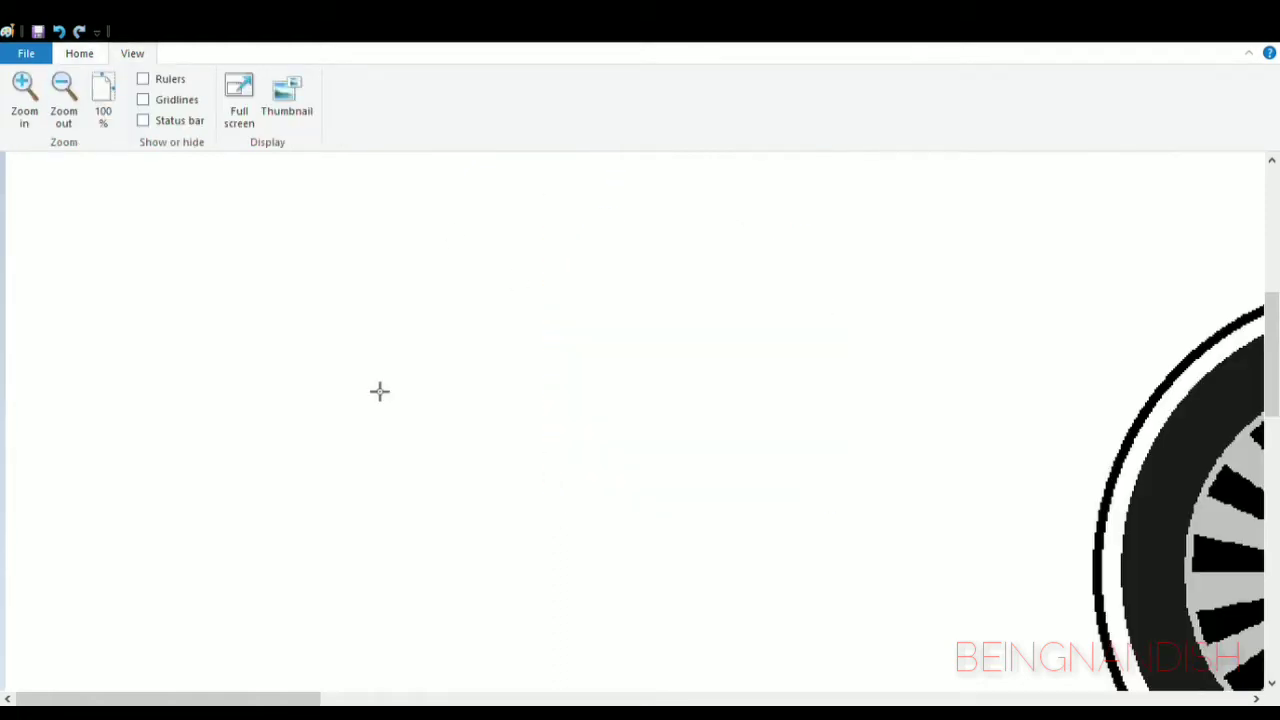
pyautogui.hscroll(8, 491, 606)
pyautogui.scroll(-2, 491, 606)
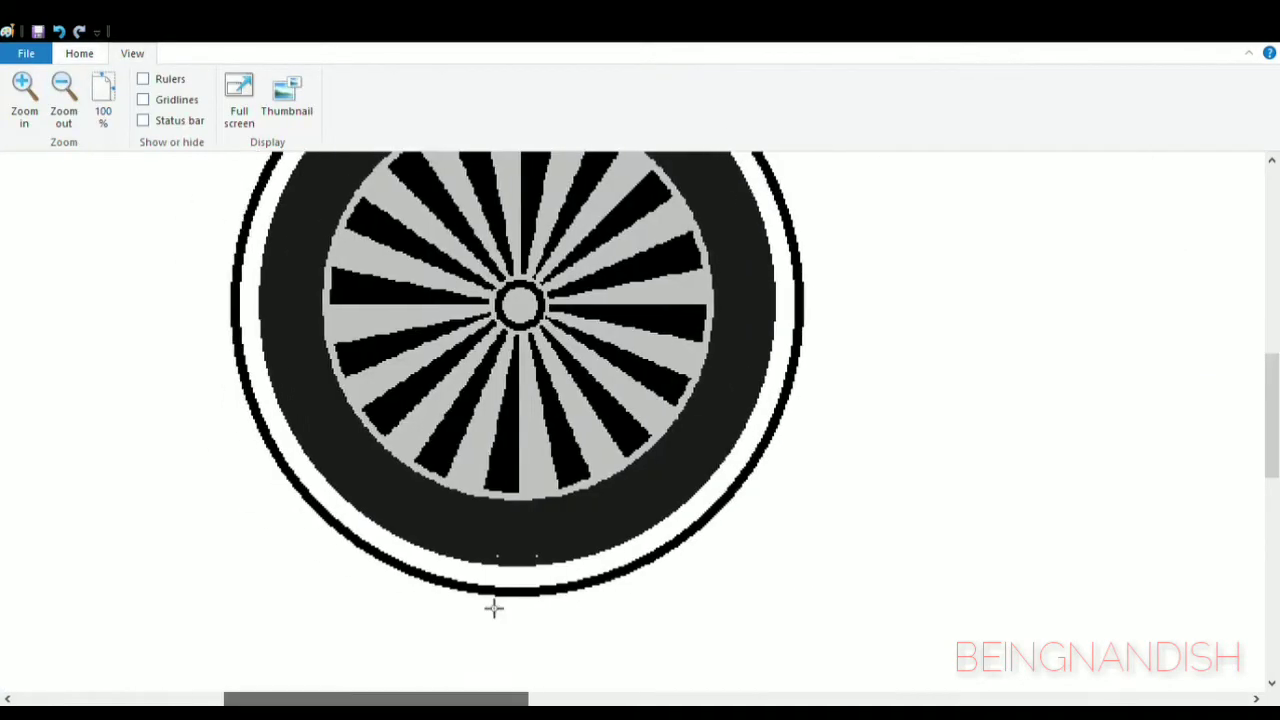
pyautogui.scroll(1, 250, 482)
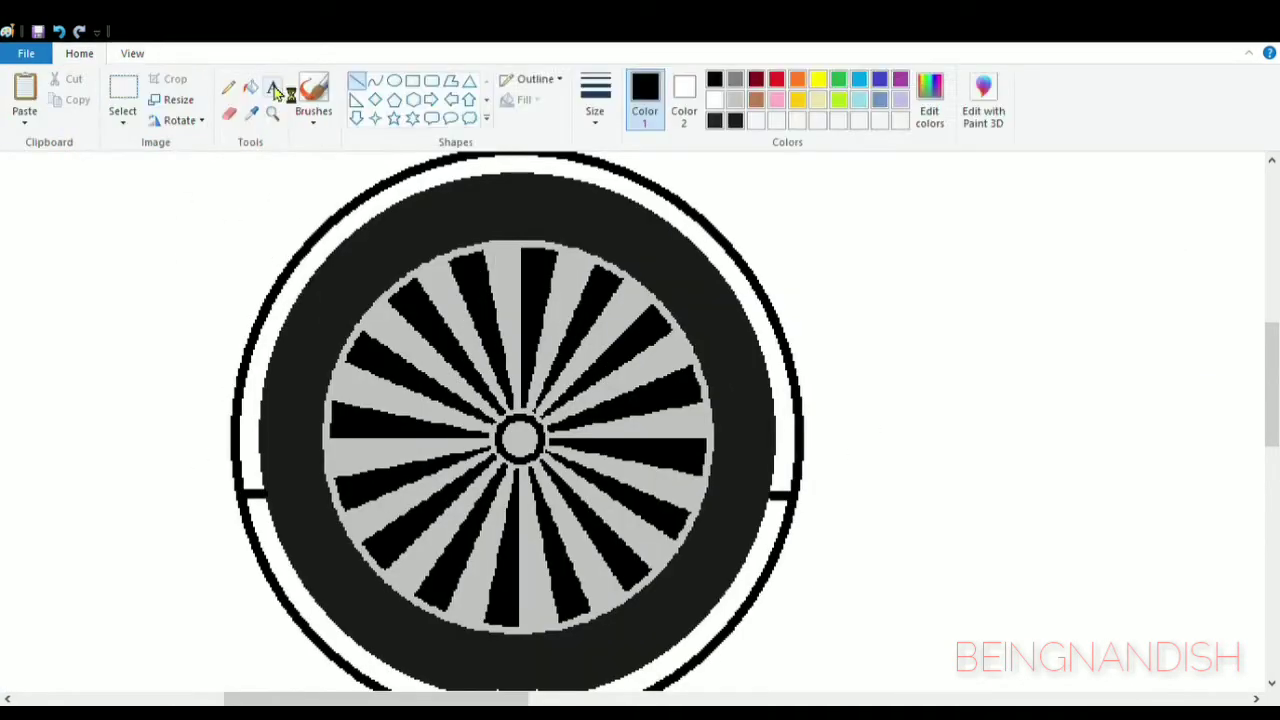
pyautogui.scroll(-3, 771, 282)
pyautogui.moveTo(711, 388)
pyautogui.mouseDown()
pyautogui.moveTo(554, 458)
pyautogui.moveTo(365, 420)
pyautogui.moveTo(282, 338)
pyautogui.mouseUp()
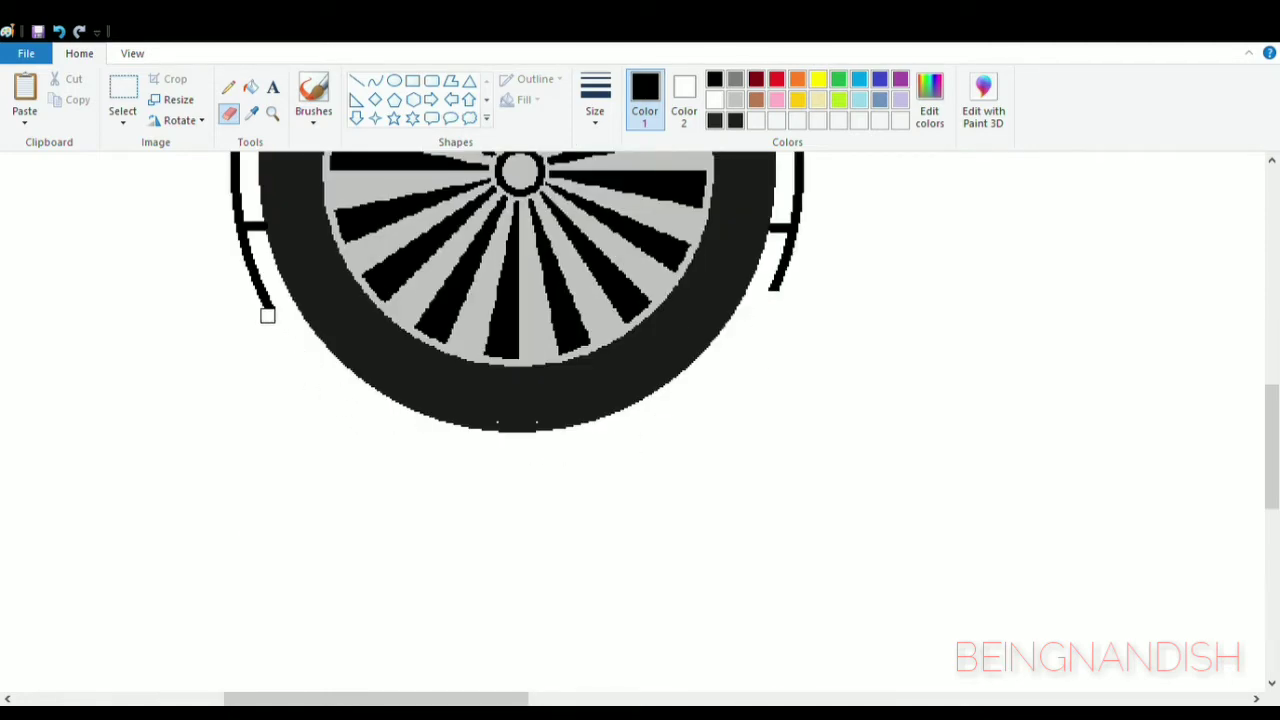
pyautogui.click(132, 53)
pyautogui.click(51, 94)
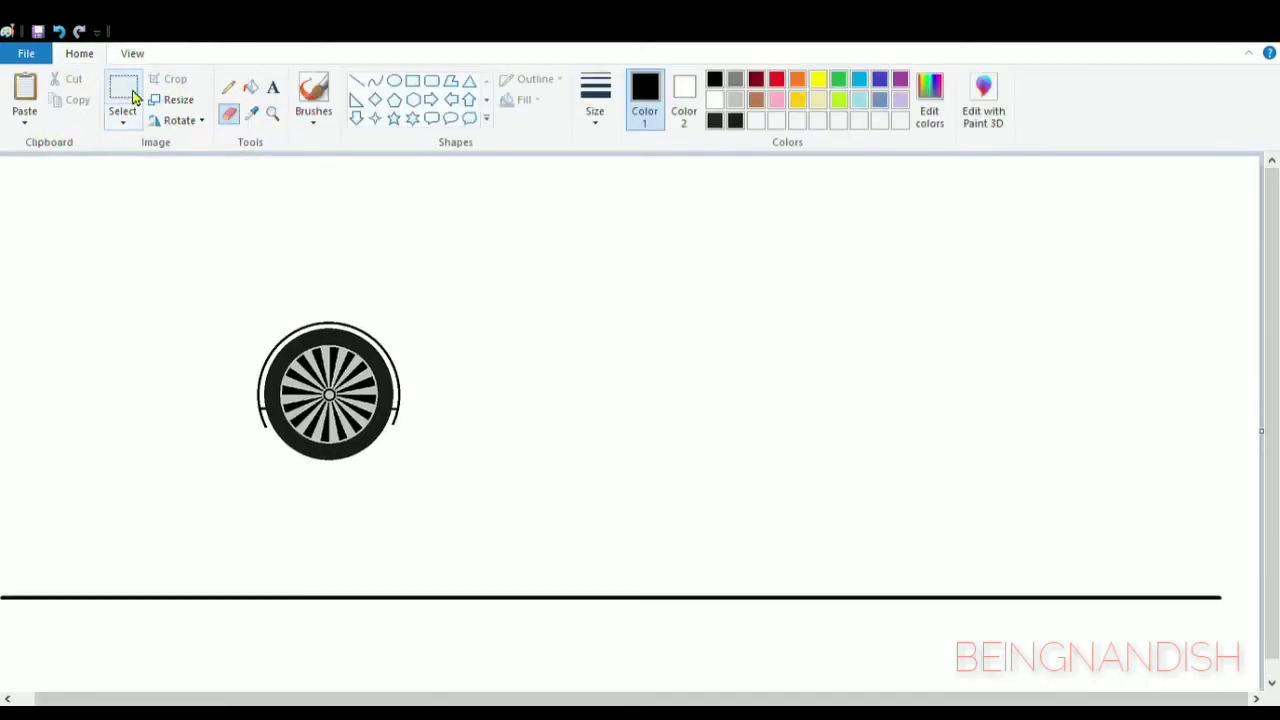
# - Move the wheel and its arch down onto the ground line, and place a copy further right as the rear wheel
pyautogui.moveTo(249, 311); pyautogui.dragTo(400, 462)
pyautogui.moveTo(340, 400); pyautogui.dragTo(307, 532)
pyautogui.hotkey('ctrl', 'c')
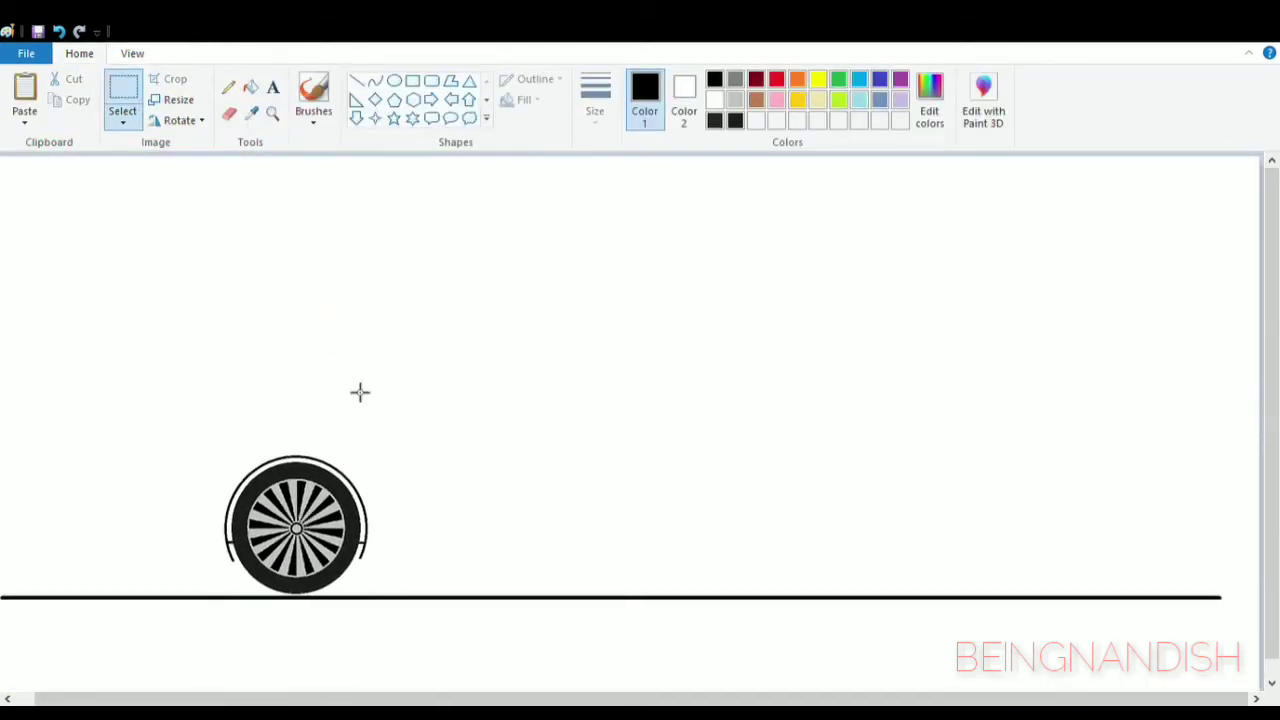
pyautogui.hotkey('ctrl', 'v')
pyautogui.moveTo(90, 242); pyautogui.dragTo(797, 529)
# - Draw a straight horizontal sill line connecting the lower ends of the two wheel arches
pyautogui.click(357, 80)
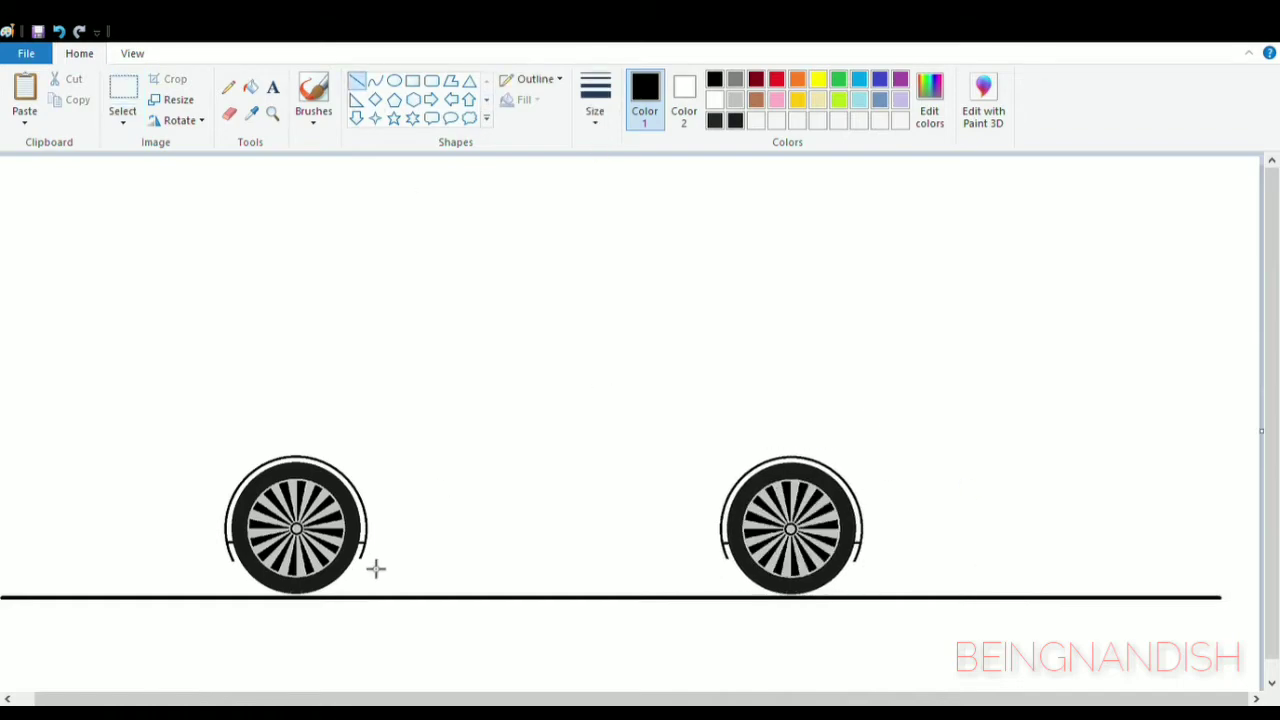
pyautogui.moveTo(360, 557); pyautogui.dragTo(718, 557)
pyautogui.click(132, 54)
pyautogui.click(26, 95)
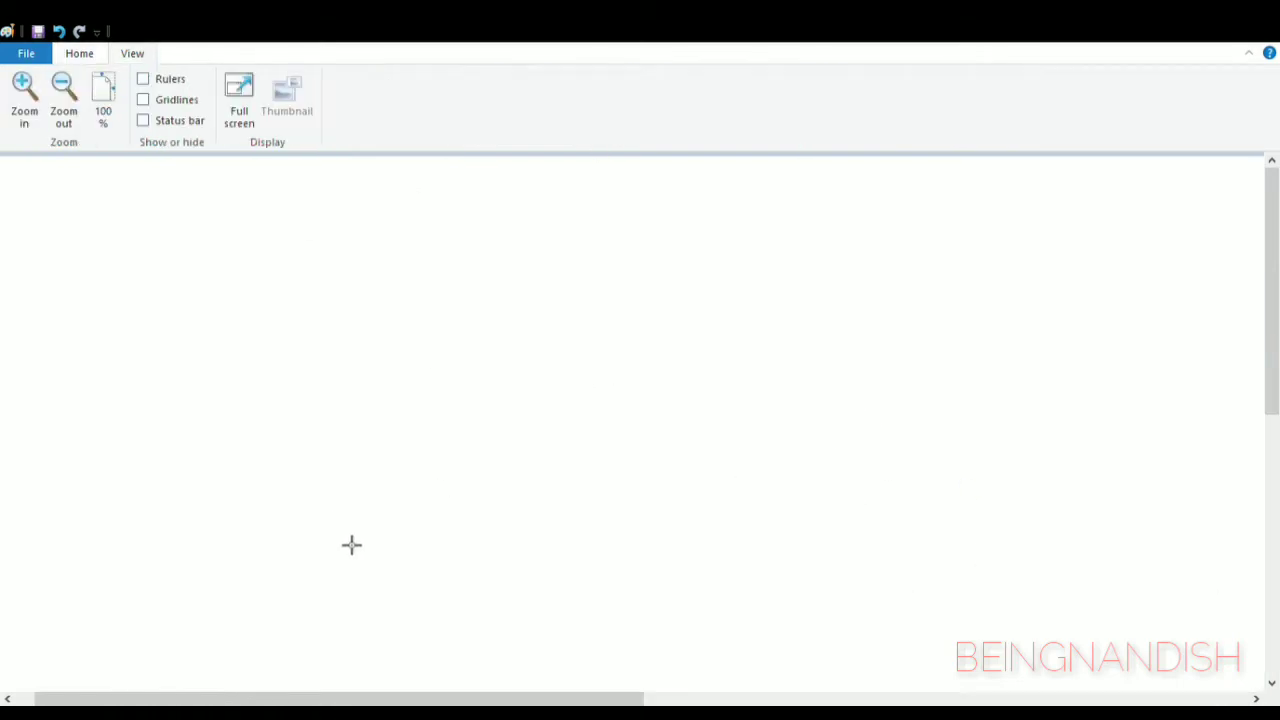
pyautogui.moveTo(1272, 278); pyautogui.dragTo(1273, 431)
pyautogui.click(80, 54)
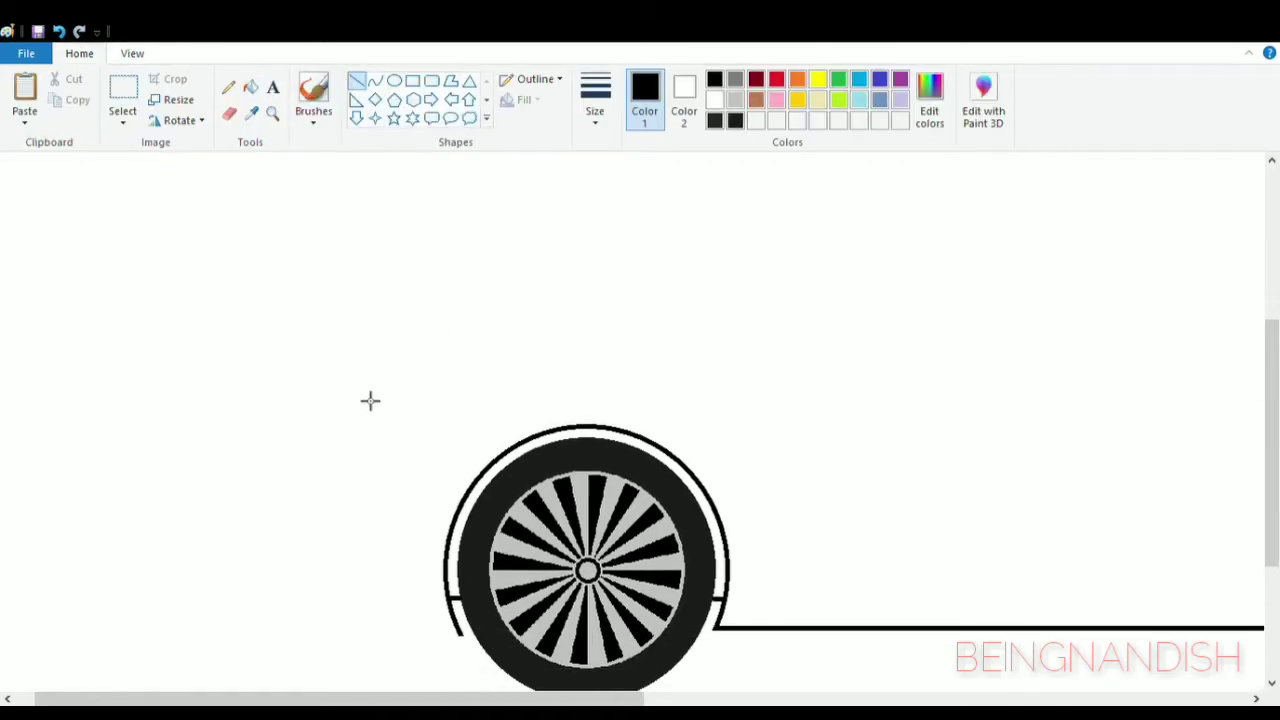
pyautogui.moveTo(344, 373); pyautogui.dragTo(337, 634)
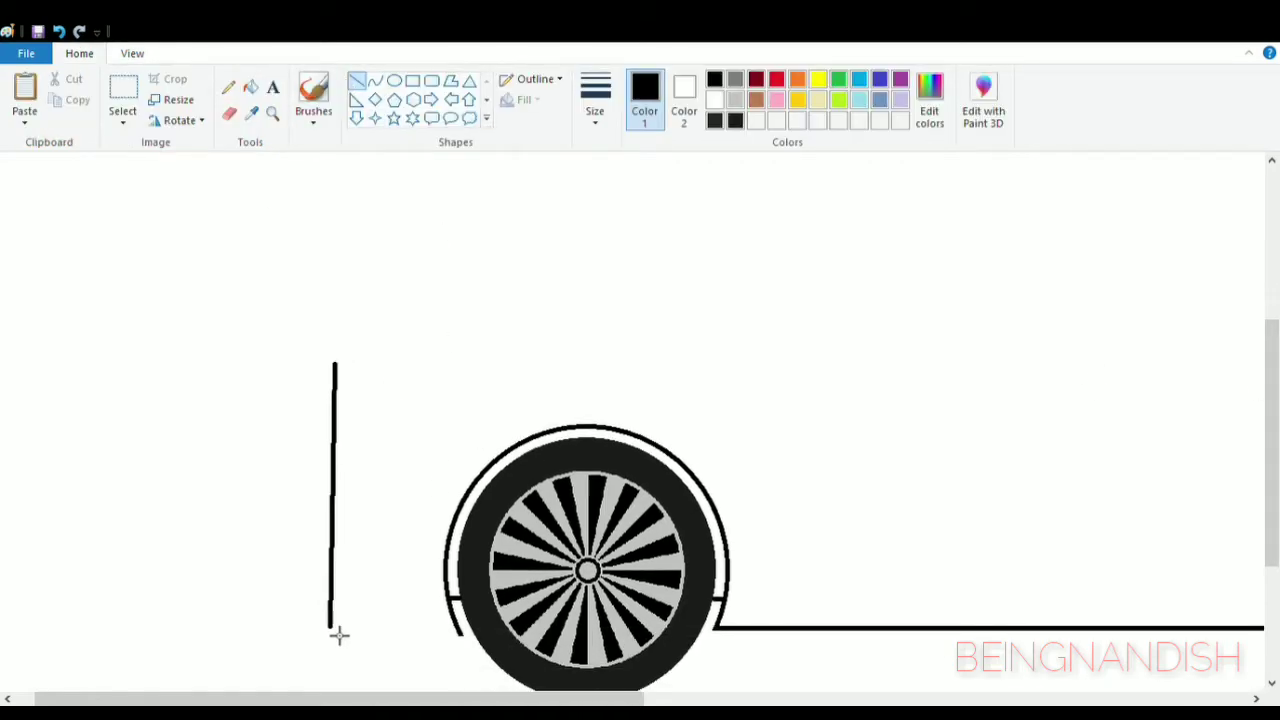
pyautogui.hotkey('ctrl', 'z')
# - Draw a curved front end ahead of the front wheel, with a rounded lower bumper running to the wheel arch
pyautogui.click(375, 80)
pyautogui.moveTo(335, 345); pyautogui.dragTo(339, 616)
pyautogui.moveTo(334, 500); pyautogui.dragTo(318, 420)
pyautogui.moveTo(321, 555)
pyautogui.mouseDown()
pyautogui.moveTo(326, 565)
pyautogui.moveTo(325, 520)
pyautogui.mouseUp()
pyautogui.moveTo(351, 476)
pyautogui.mouseDown()
pyautogui.moveTo(334, 486)
pyautogui.moveTo(331, 451)
pyautogui.moveTo(320, 455)
pyautogui.moveTo(329, 478)
pyautogui.moveTo(462, 501)
pyautogui.mouseUp()
pyautogui.click(350, 480)
pyautogui.scroll(-3, 334, 489)
pyautogui.click(229, 113)
pyautogui.click(375, 80)
pyautogui.moveTo(383, 511); pyautogui.dragTo(344, 499)
pyautogui.scroll(3, 279, 431)
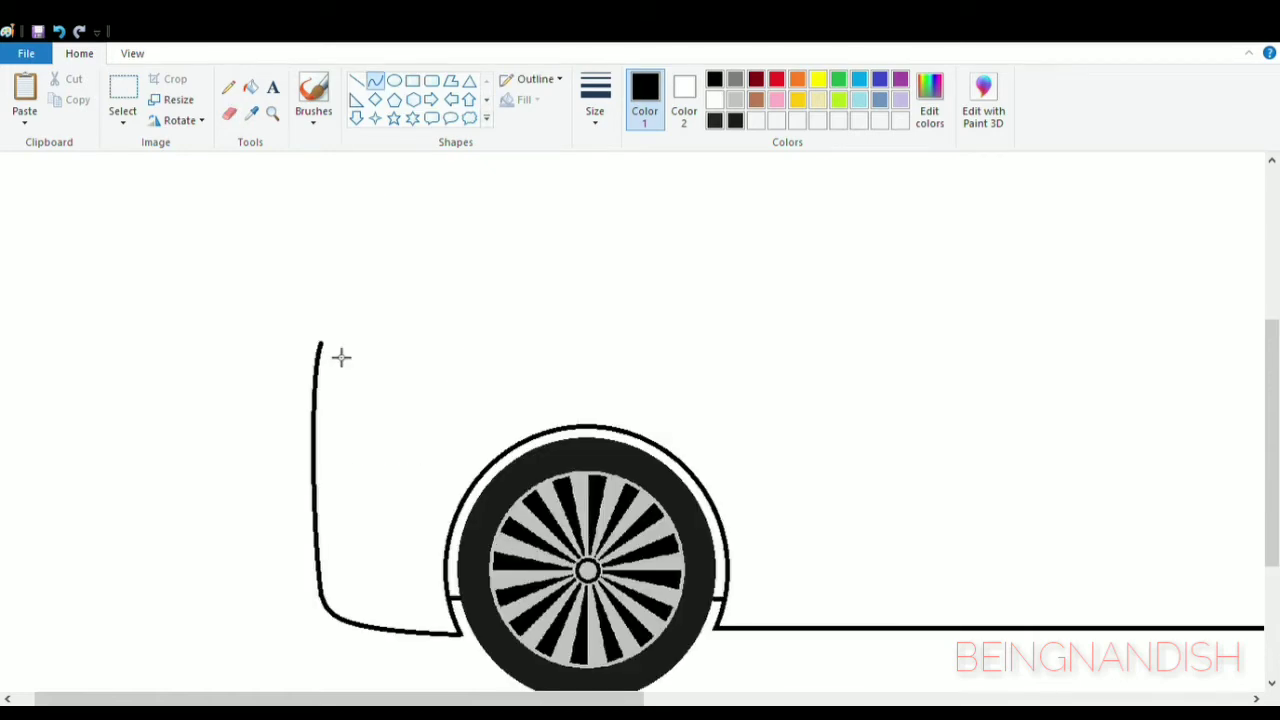
# - Draw a gently arched bonnet line from the upper end of the front curve back past the front wheel
pyautogui.moveTo(320, 342)
pyautogui.mouseDown()
pyautogui.moveTo(769, 294)
pyautogui.moveTo(796, 308)
pyautogui.mouseUp()
pyautogui.moveTo(360, 330); pyautogui.dragTo(500, 300)
pyautogui.click(132, 53)
pyautogui.click(63, 95)
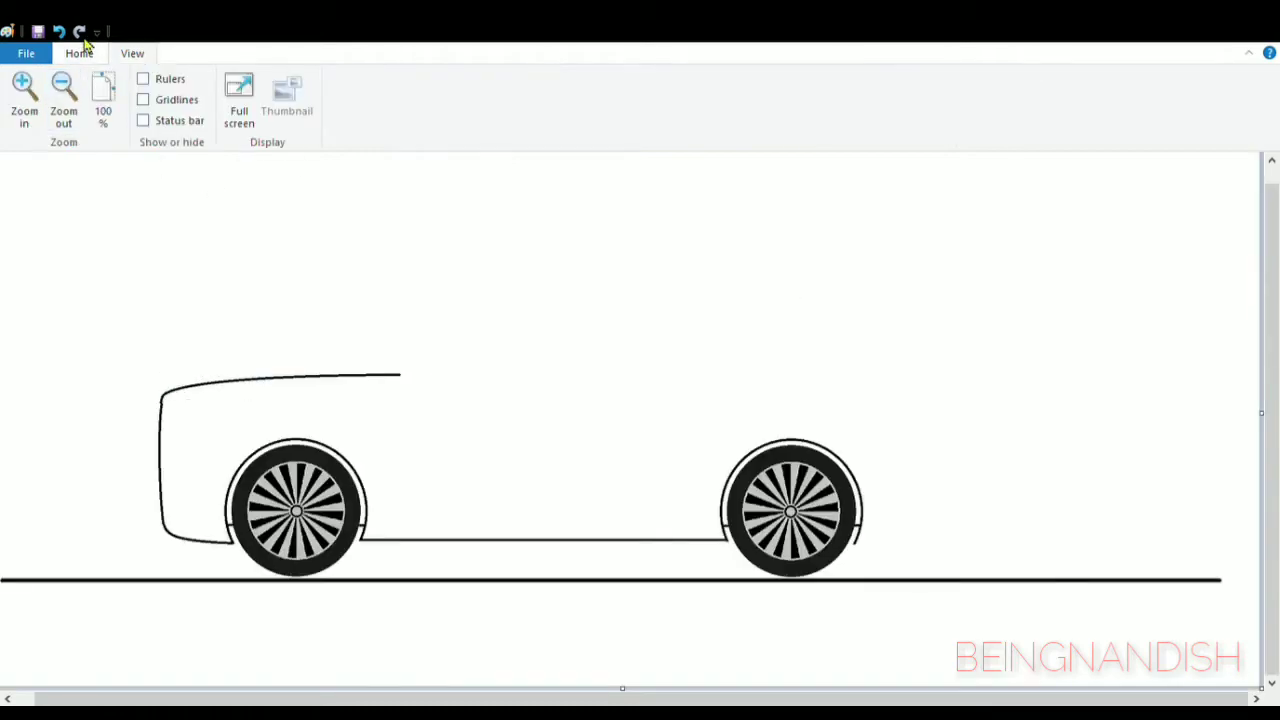
# - Undo the bonnet line and the curved front-end outline
pyautogui.click(58, 31)
pyautogui.click(58, 31)
pyautogui.click(58, 31)
pyautogui.click(24, 95)
pyautogui.click(79, 53)
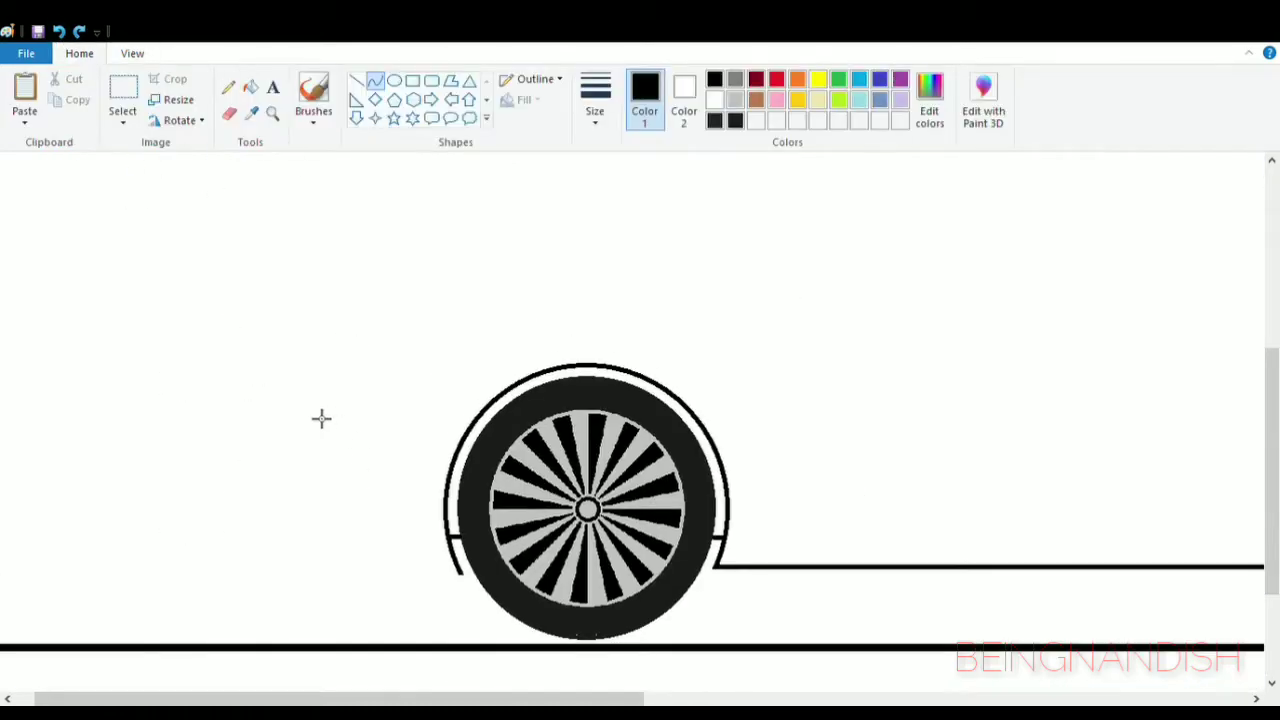
# - Draw a bonnet line sloping up above the front wheel and bend its front end into a rounded nose
pyautogui.moveTo(314, 532)
pyautogui.mouseDown()
pyautogui.moveTo(634, 286)
pyautogui.moveTo(786, 240)
pyautogui.mouseUp()
pyautogui.moveTo(550, 386)
pyautogui.mouseDown()
pyautogui.moveTo(317, 270)
pyautogui.moveTo(789, 220)
pyautogui.moveTo(796, 236)
pyautogui.mouseUp()
pyautogui.click(58, 31)
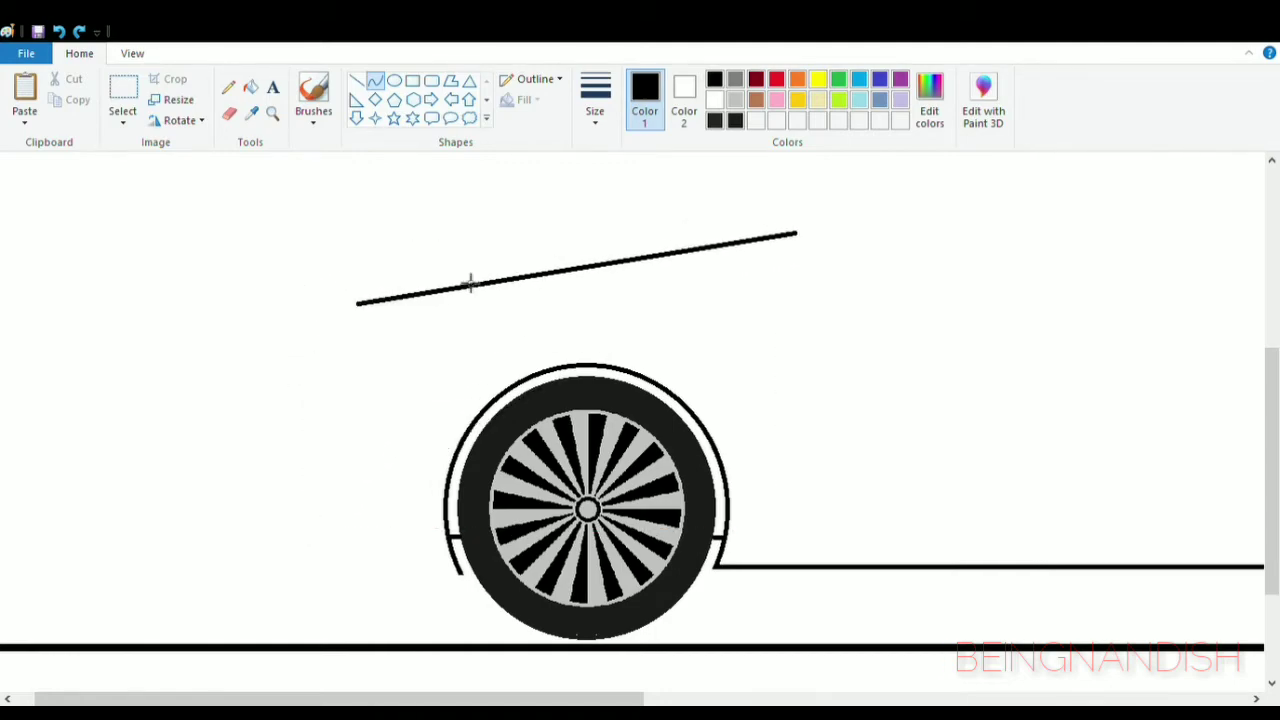
pyautogui.moveTo(469, 277)
pyautogui.mouseDown()
pyautogui.moveTo(384, 285)
pyautogui.moveTo(398, 276)
pyautogui.mouseUp()
# - Draw the curved front end down from the bonnet's nose, and round the lower bumper into the front wheel arch
pyautogui.click(367, 313)
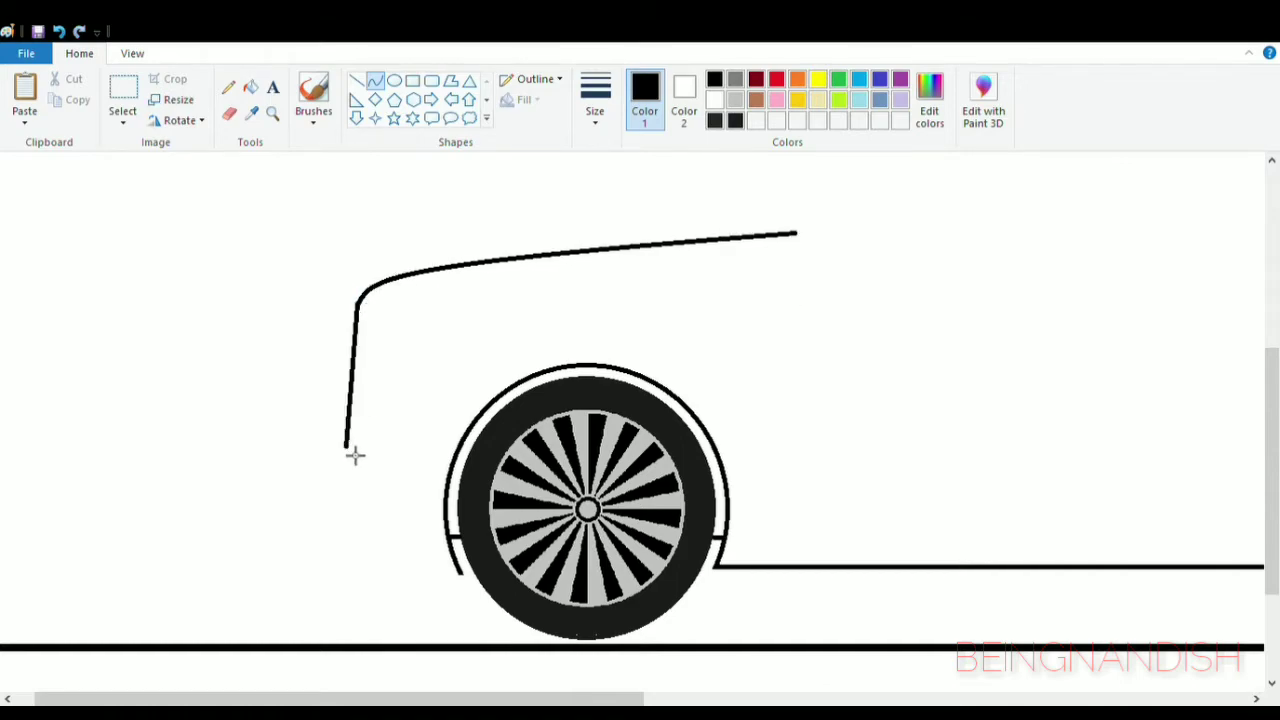
pyautogui.moveTo(355, 455); pyautogui.dragTo(354, 530)
pyautogui.moveTo(362, 350); pyautogui.dragTo(339, 458)
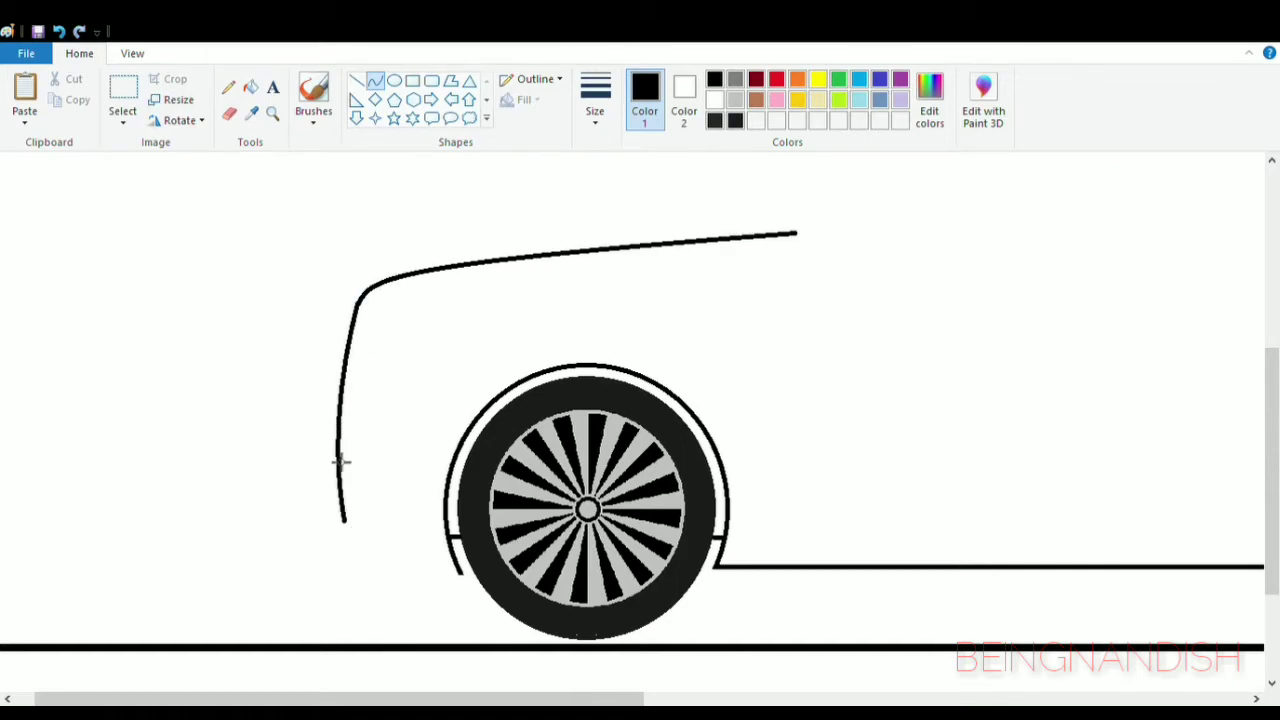
pyautogui.moveTo(471, 585); pyautogui.dragTo(469, 581)
pyautogui.moveTo(366, 548)
pyautogui.mouseDown()
pyautogui.moveTo(354, 560)
pyautogui.moveTo(368, 562)
pyautogui.mouseUp()
# - Draw the windscreen as a curve rising from the bonnet's rear end and flattening into the start of the roof
pyautogui.click(132, 54)
pyautogui.click(103, 99)
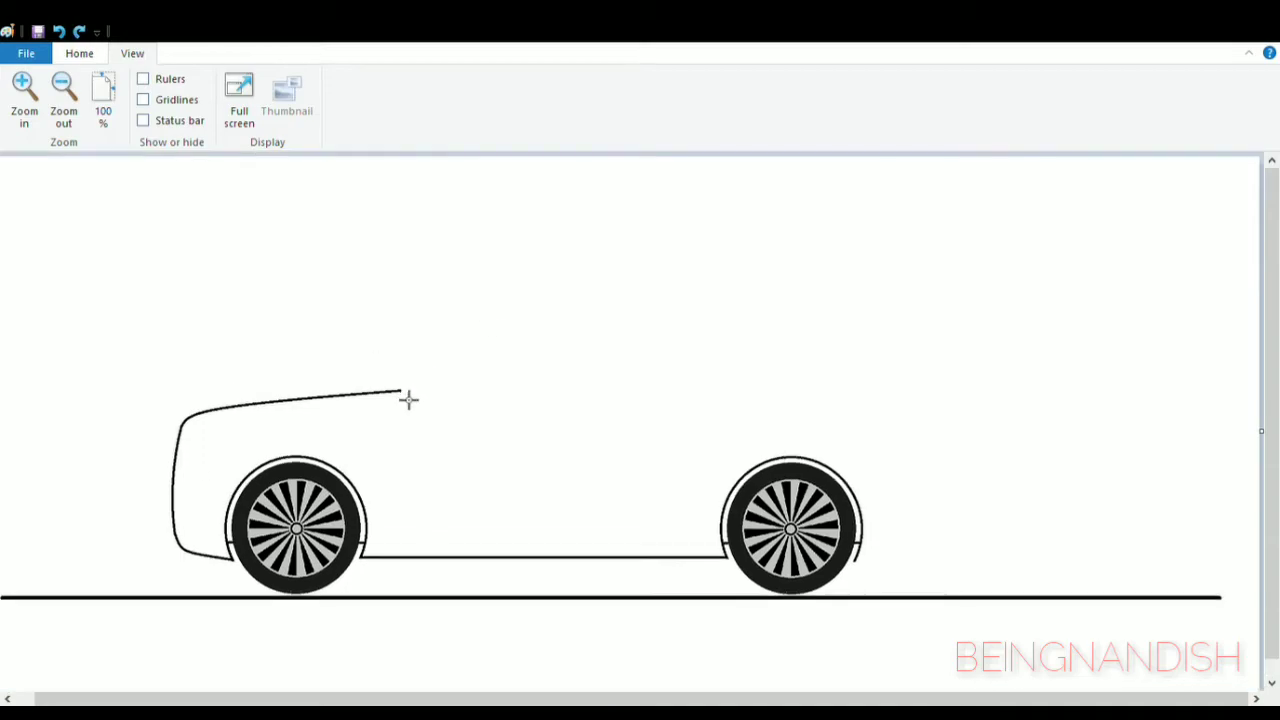
pyautogui.moveTo(401, 390); pyautogui.dragTo(631, 313)
pyautogui.moveTo(537, 344); pyautogui.dragTo(537, 325)
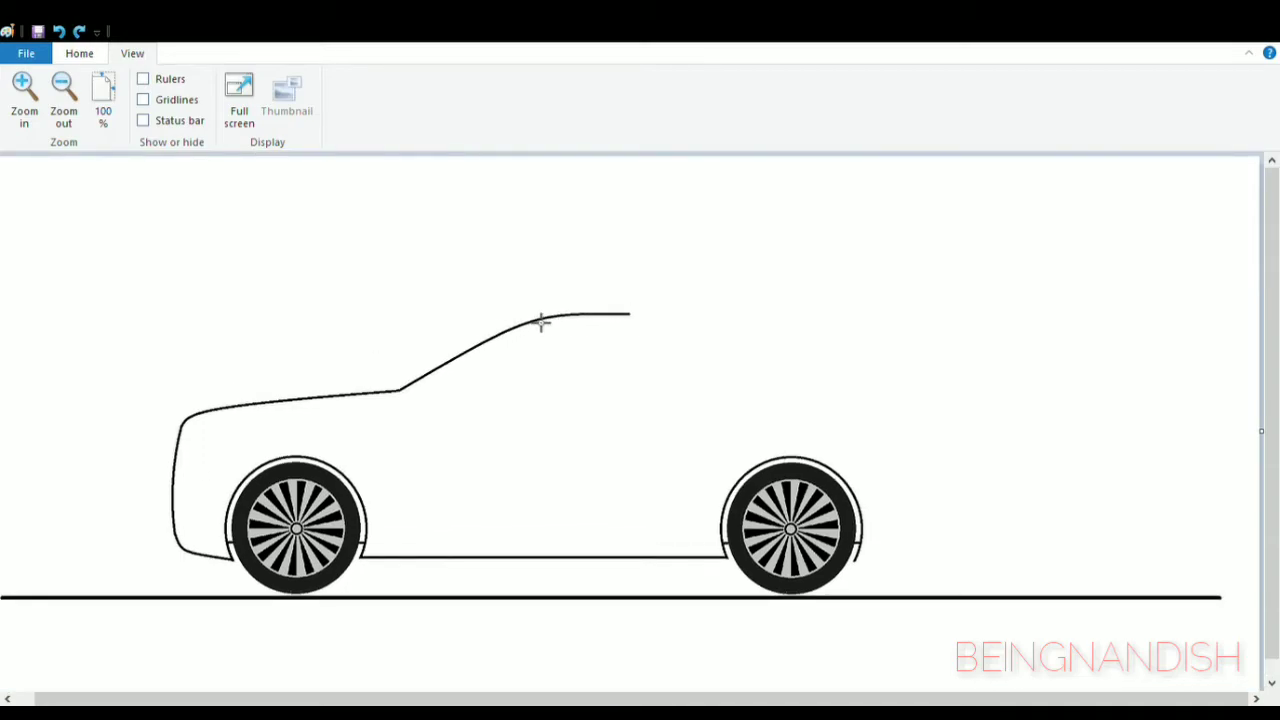
pyautogui.moveTo(634, 319); pyautogui.dragTo(622, 314)
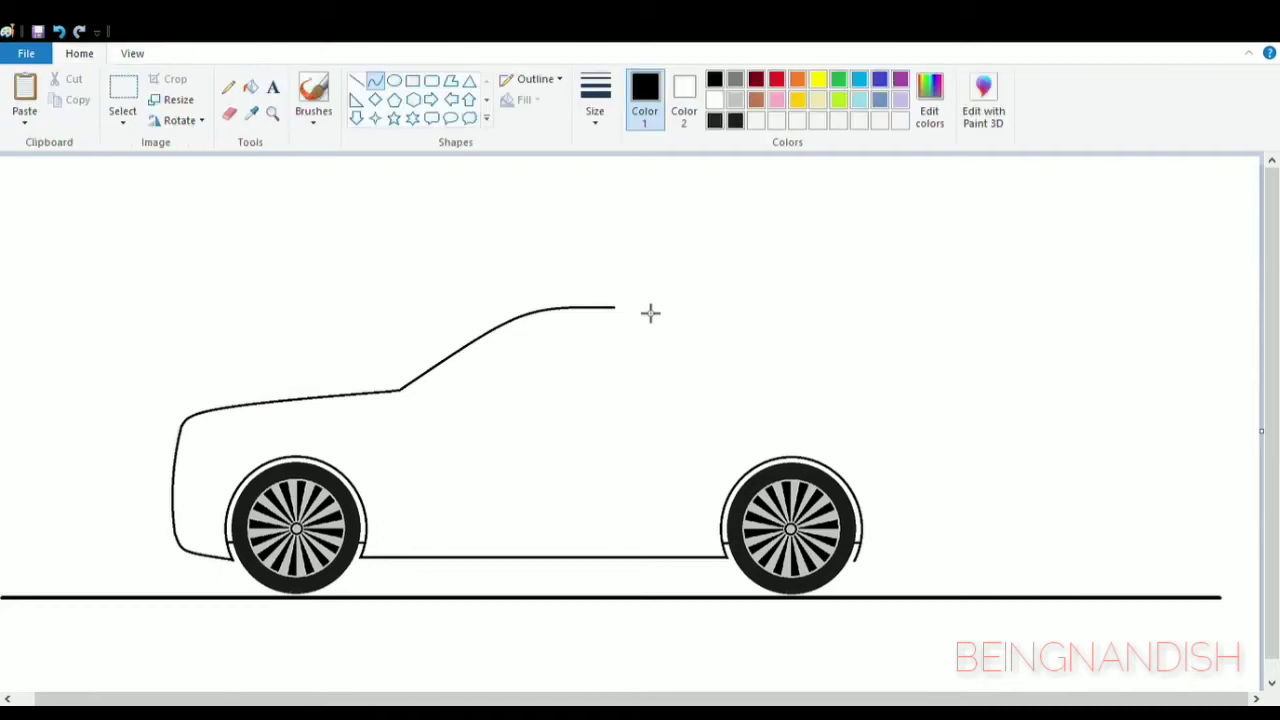
# - Extend the roofline horizontally to above the rear wheel, curving its rear end slightly downward
pyautogui.moveTo(673, 317); pyautogui.dragTo(892, 320)
pyautogui.moveTo(878, 320); pyautogui.dragTo(868, 317)
pyautogui.click(947, 312)
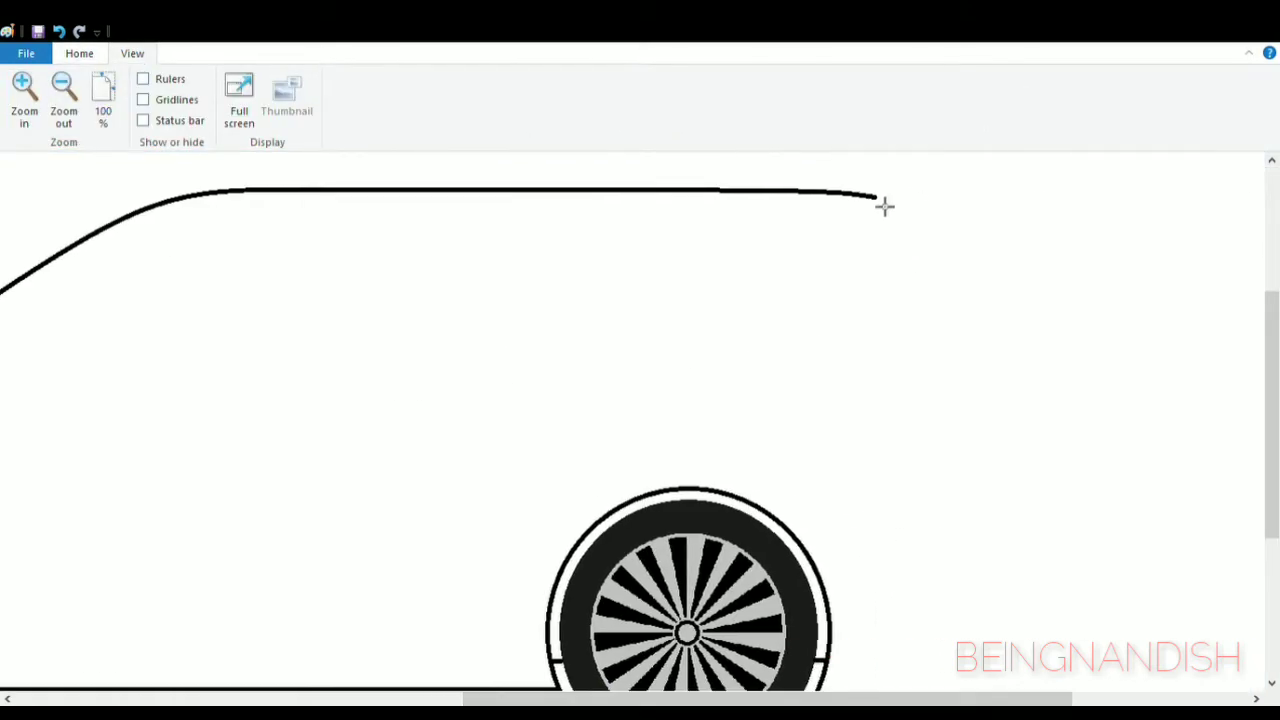
# - Try a curved rear window slope dropping from the roof's rear end
pyautogui.moveTo(884, 206); pyautogui.dragTo(980, 292)
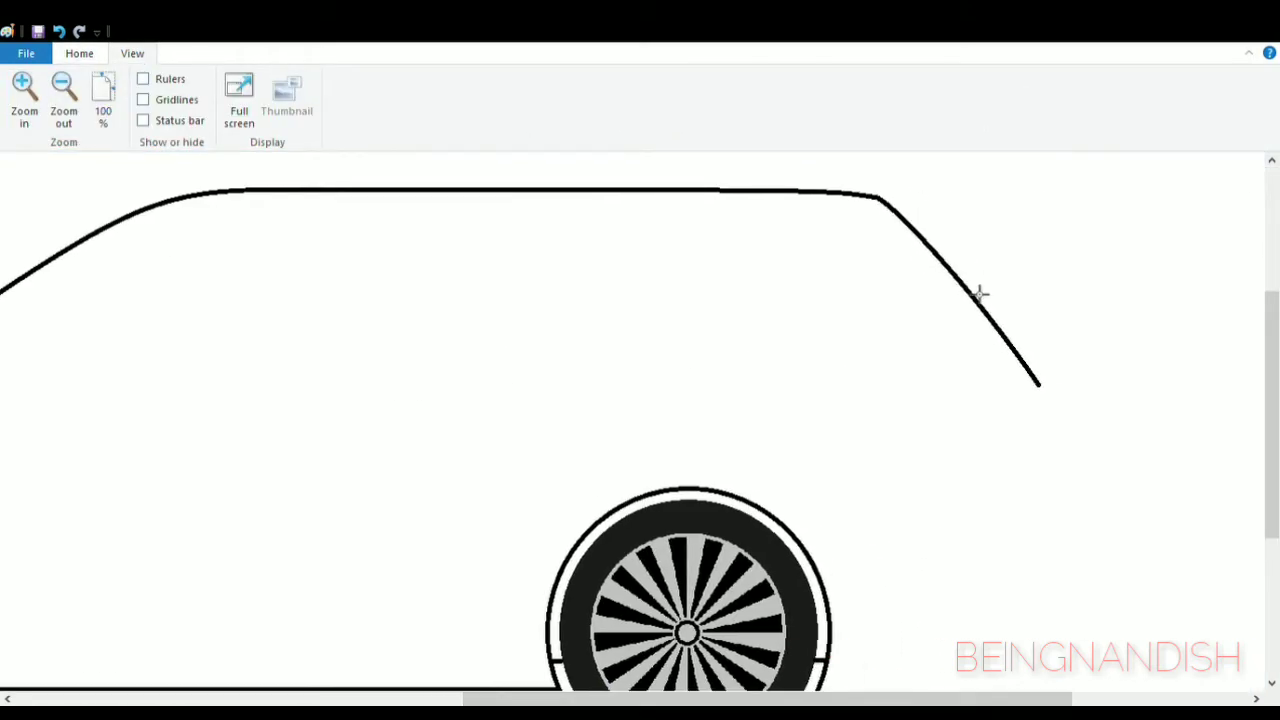
pyautogui.hotkey('ctrl', 'z')
# - Draw a curved rear window slope down from the shortened roofline and fine-tune the curve's width and height
pyautogui.click(95, 53)
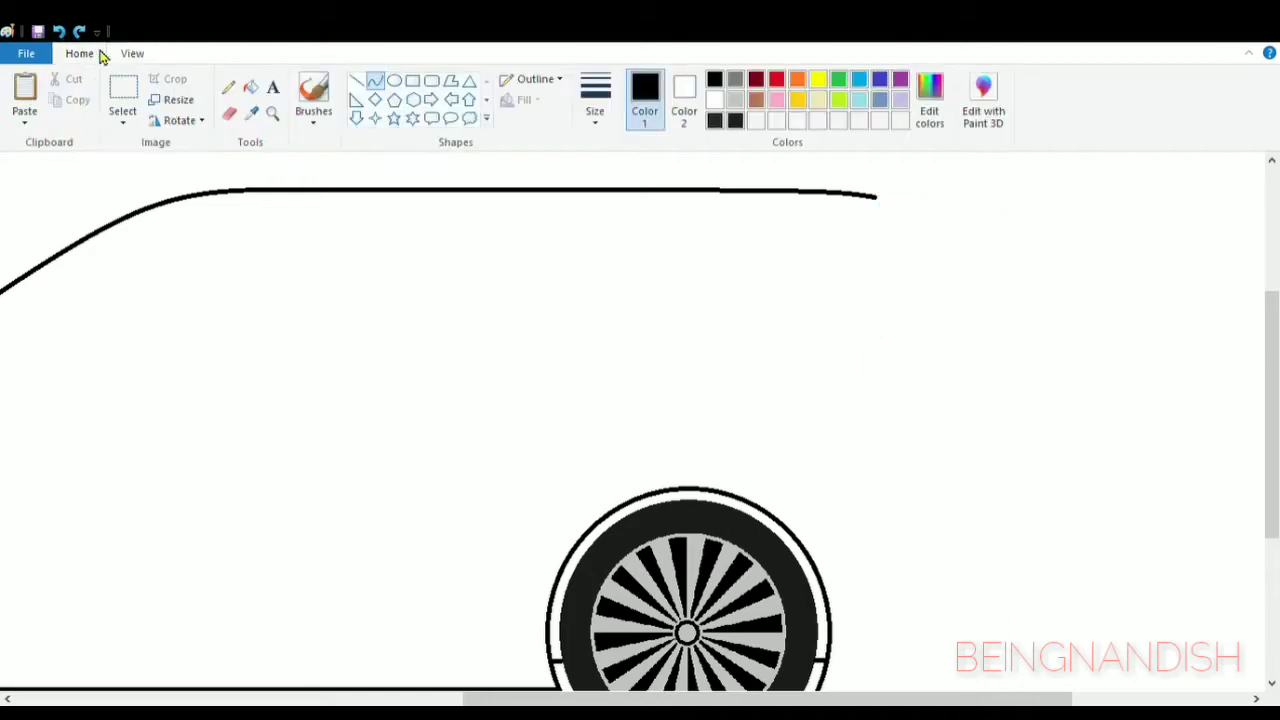
pyautogui.click(374, 80)
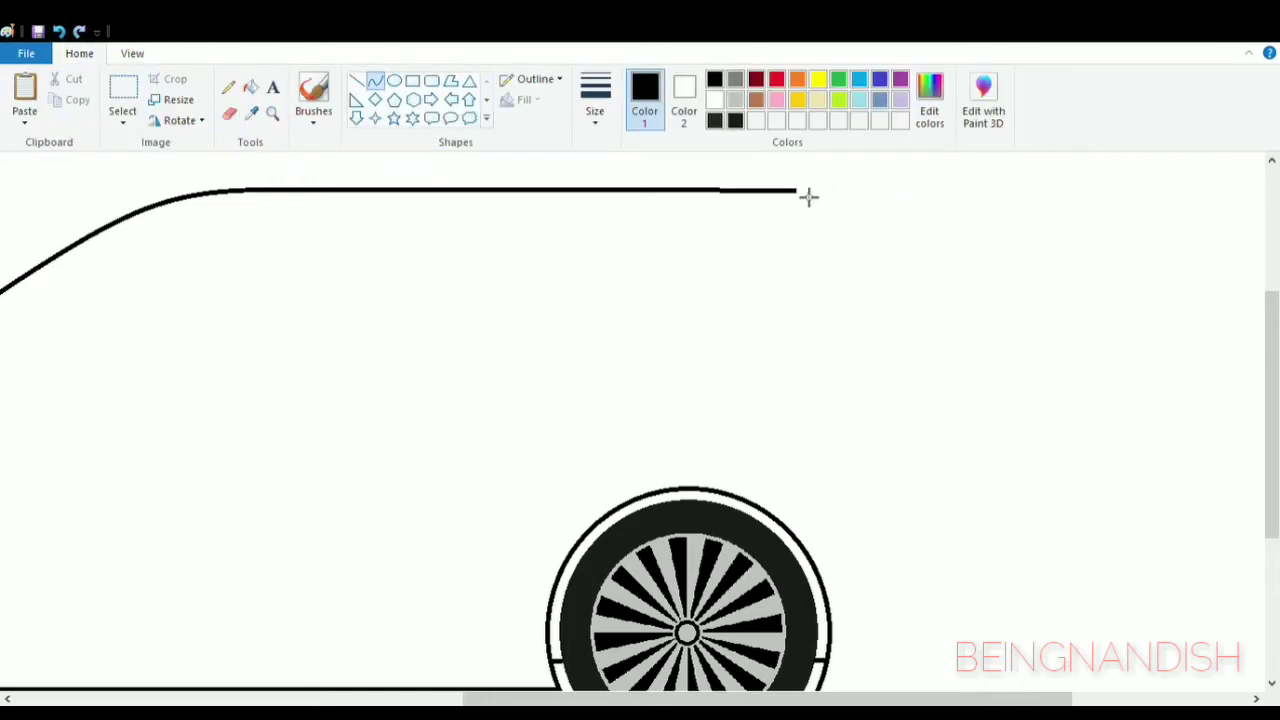
pyautogui.moveTo(796, 190)
pyautogui.mouseDown()
pyautogui.moveTo(917, 303)
pyautogui.moveTo(977, 391)
pyautogui.moveTo(980, 380)
pyautogui.mouseUp()
pyautogui.moveTo(827, 199); pyautogui.dragTo(871, 252)
pyautogui.scroll(-3, 868, 620)
pyautogui.scroll(3, 943, 463)
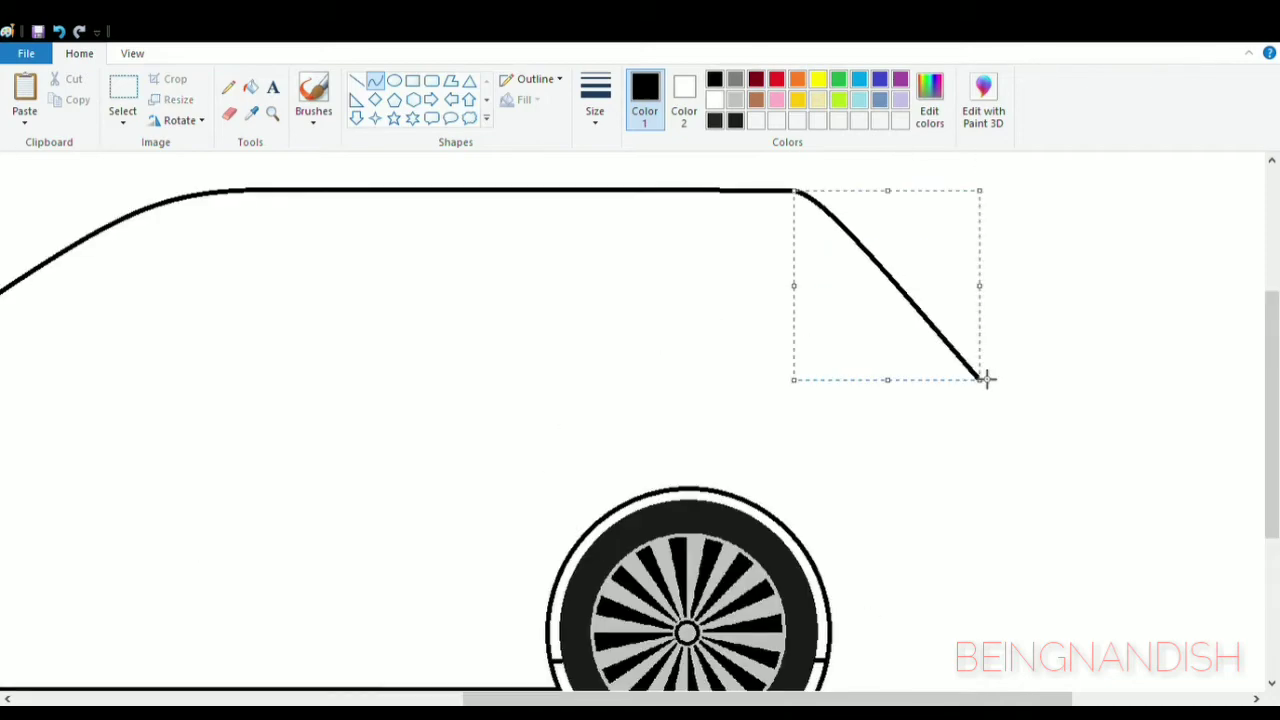
pyautogui.moveTo(980, 286); pyautogui.dragTo(989, 286)
pyautogui.scroll(-3, 969, 440)
pyautogui.scroll(3, 1185, 455)
pyautogui.moveTo(901, 395); pyautogui.dragTo(901, 390)
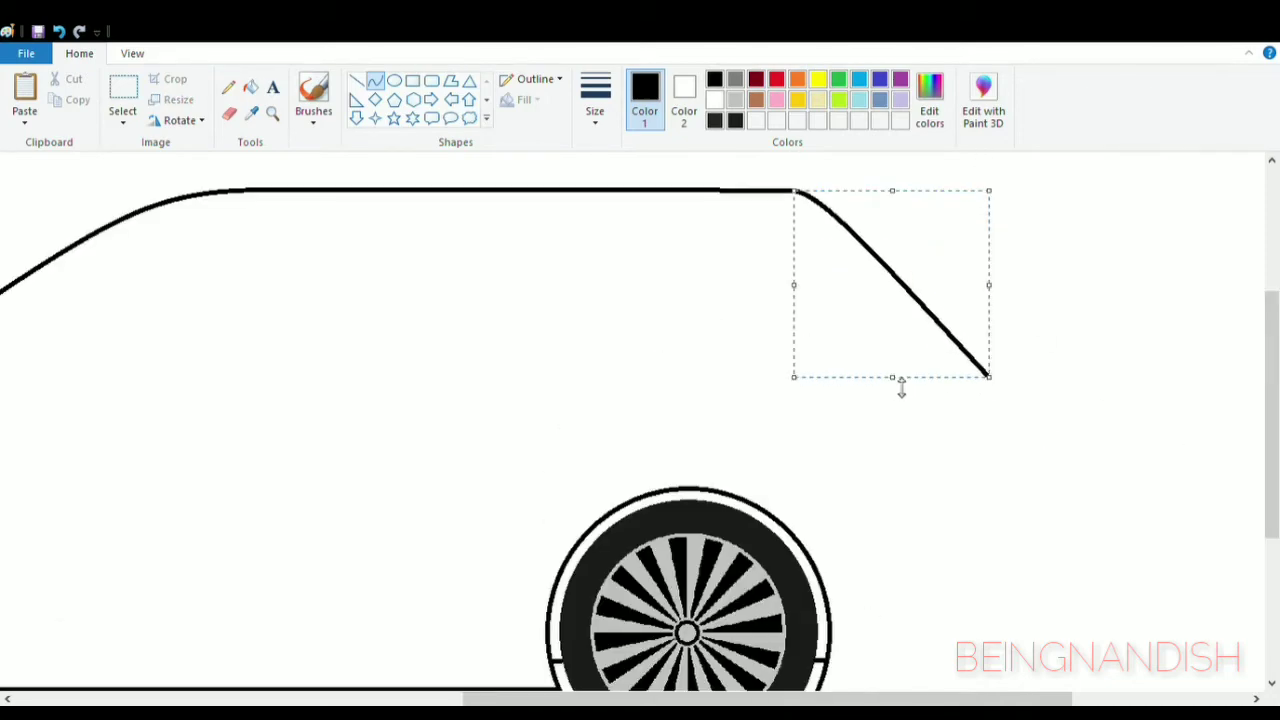
pyautogui.click(1120, 398)
# - Draw the car's rear end and lower bumper as curves from the rear window's base to the rear wheel arch
pyautogui.scroll(-3, 1024, 397)
pyautogui.moveTo(997, 252); pyautogui.dragTo(1024, 298)
pyautogui.moveTo(824, 567); pyautogui.dragTo(1025, 462)
pyautogui.moveTo(1024, 470); pyautogui.dragTo(1024, 535)
pyautogui.click(1027, 458)
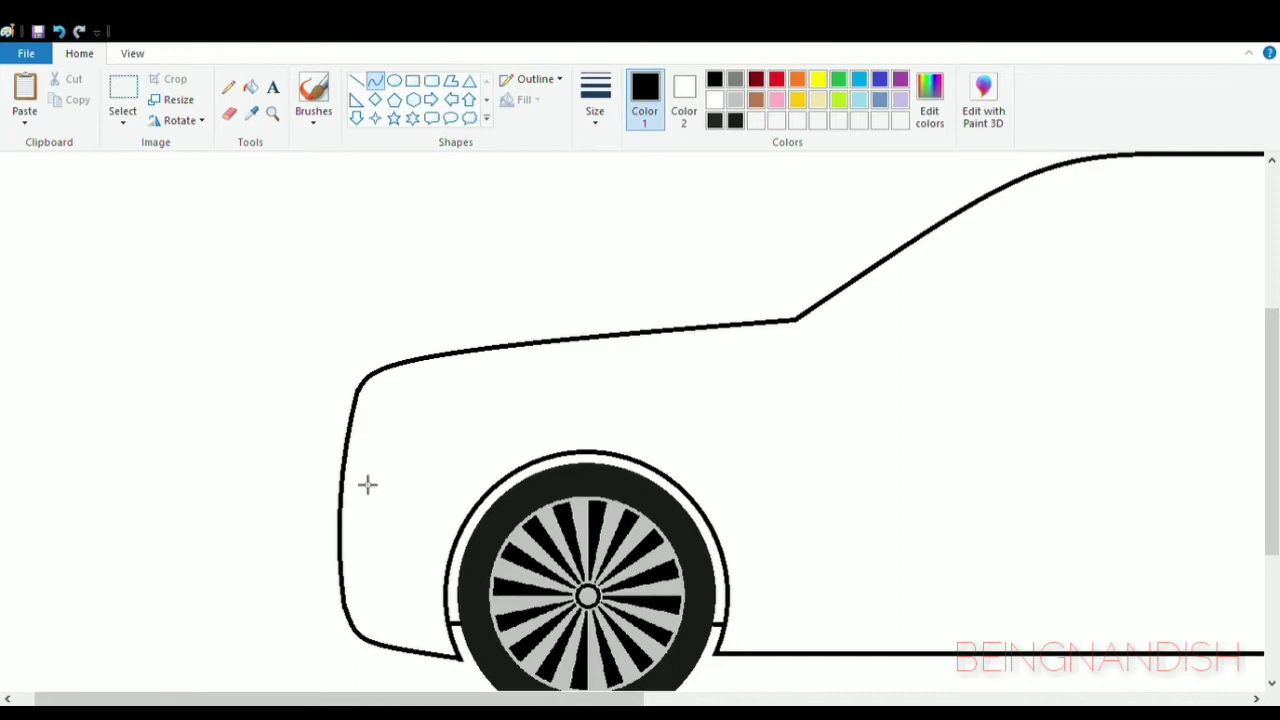
# - Draw a thinner body line just below the bonnet edge and continue it straight along the side beneath the windows
pyautogui.moveTo(496, 372); pyautogui.dragTo(344, 376)
pyautogui.moveTo(560, 699); pyautogui.dragTo(836, 699)
pyautogui.click(357, 81)
pyautogui.moveTo(229, 346); pyautogui.dragTo(1161, 342)
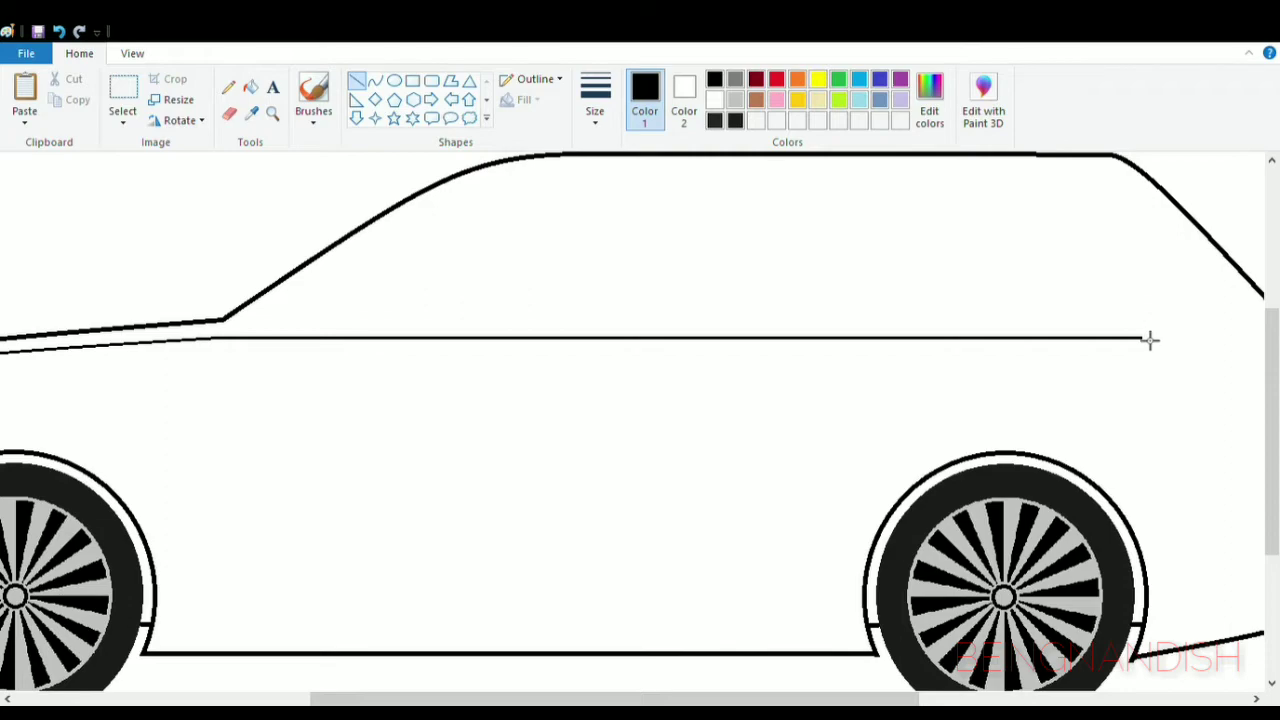
# - Erase the front corner of the thin body line and redraw it as a curve following the nose outline more closely
pyautogui.moveTo(737, 699); pyautogui.dragTo(531, 699)
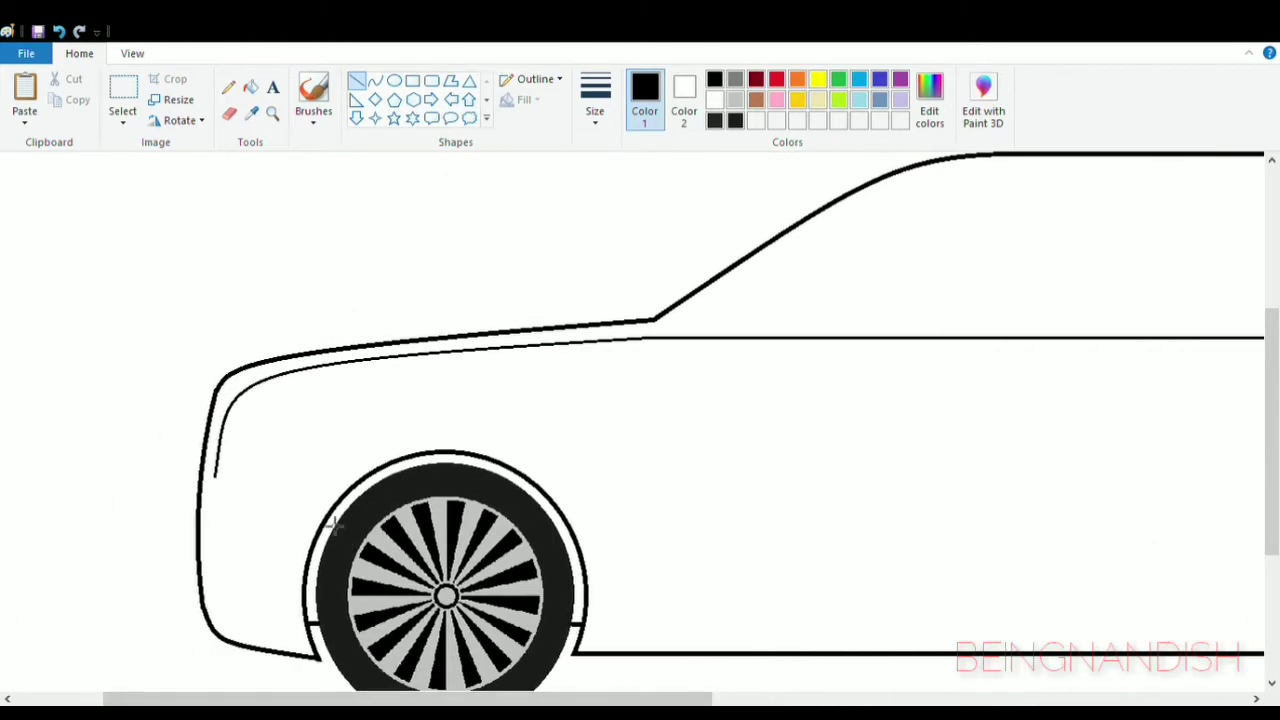
pyautogui.click(132, 53)
pyautogui.click(26, 88)
pyautogui.click(79, 53)
pyautogui.click(229, 113)
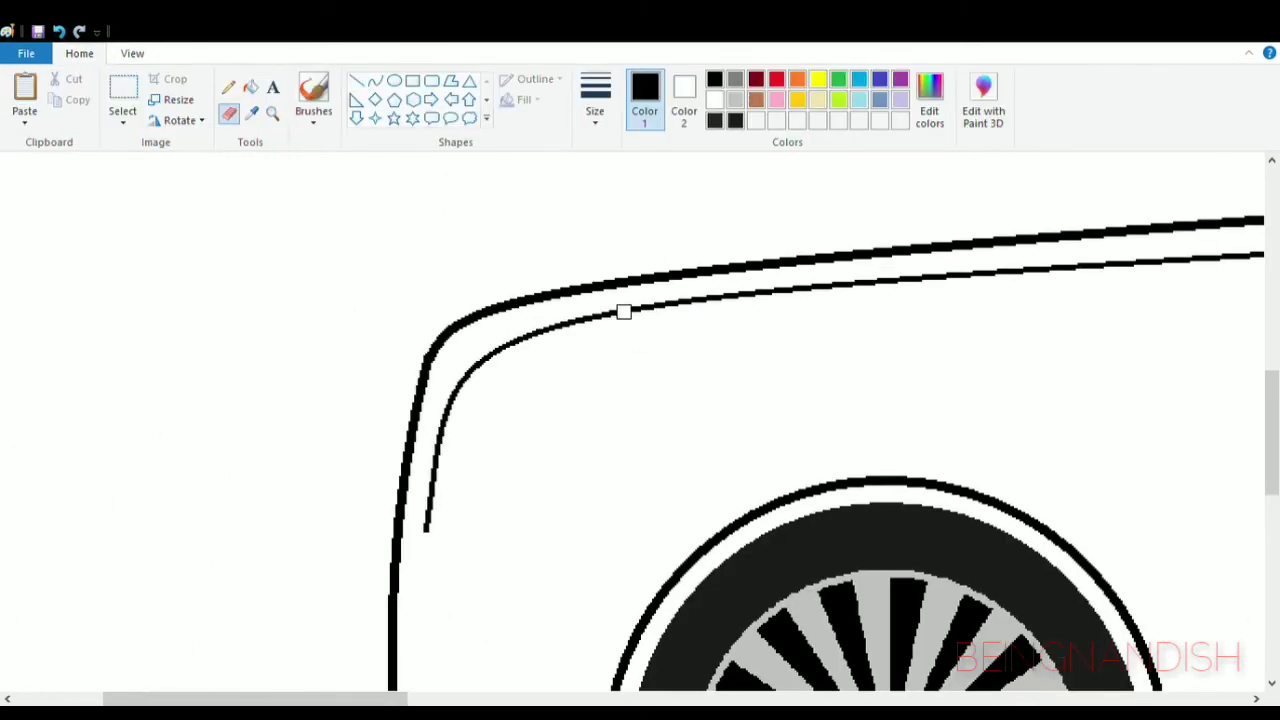
pyautogui.moveTo(430, 483)
pyautogui.mouseDown()
pyautogui.moveTo(529, 331)
pyautogui.moveTo(622, 312)
pyautogui.moveTo(432, 531)
pyautogui.mouseUp()
pyautogui.click(375, 80)
pyautogui.moveTo(443, 412)
pyautogui.mouseDown()
pyautogui.moveTo(436, 355)
pyautogui.moveTo(456, 346)
pyautogui.mouseUp()
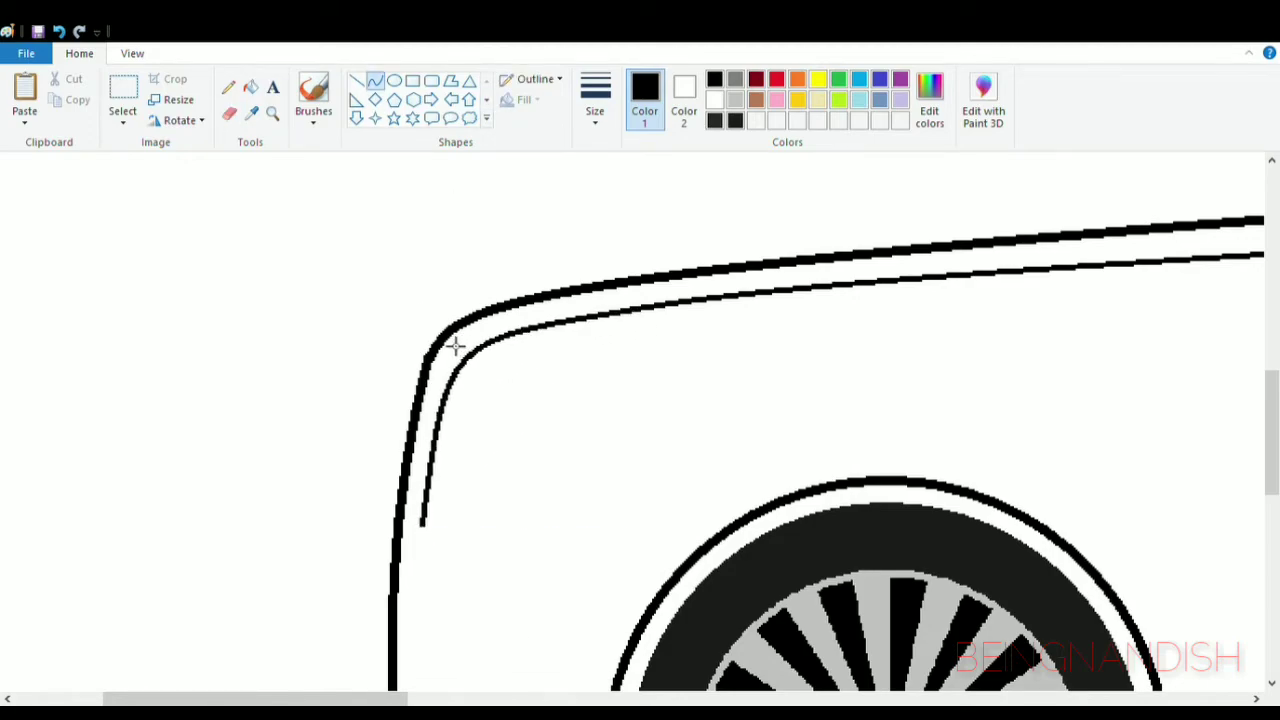
# - Try a thin curve inside the windscreen slope, from the bonnet's rear end up to the roof
pyautogui.click(132, 53)
pyautogui.click(64, 90)
pyautogui.scroll(3, 370, 440)
pyautogui.moveTo(367, 700); pyautogui.dragTo(489, 703)
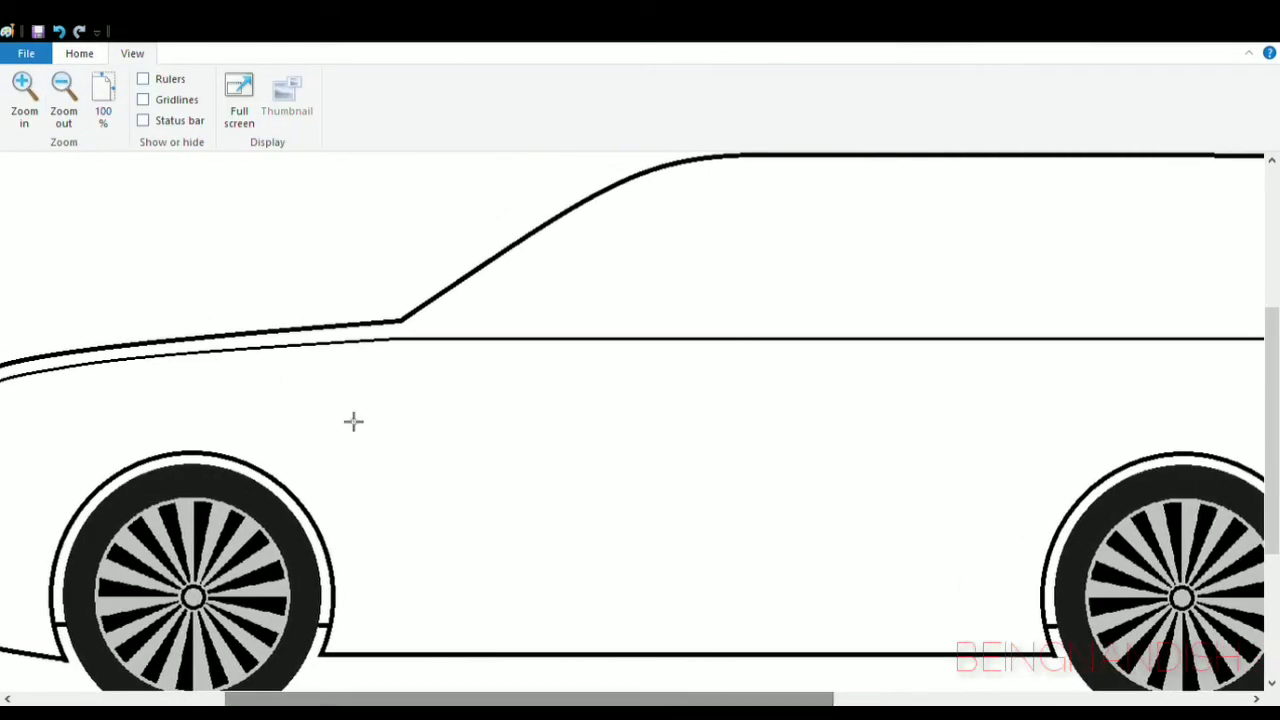
pyautogui.click(79, 53)
pyautogui.click(591, 106)
pyautogui.click(610, 194)
pyautogui.moveTo(408, 332); pyautogui.dragTo(676, 180)
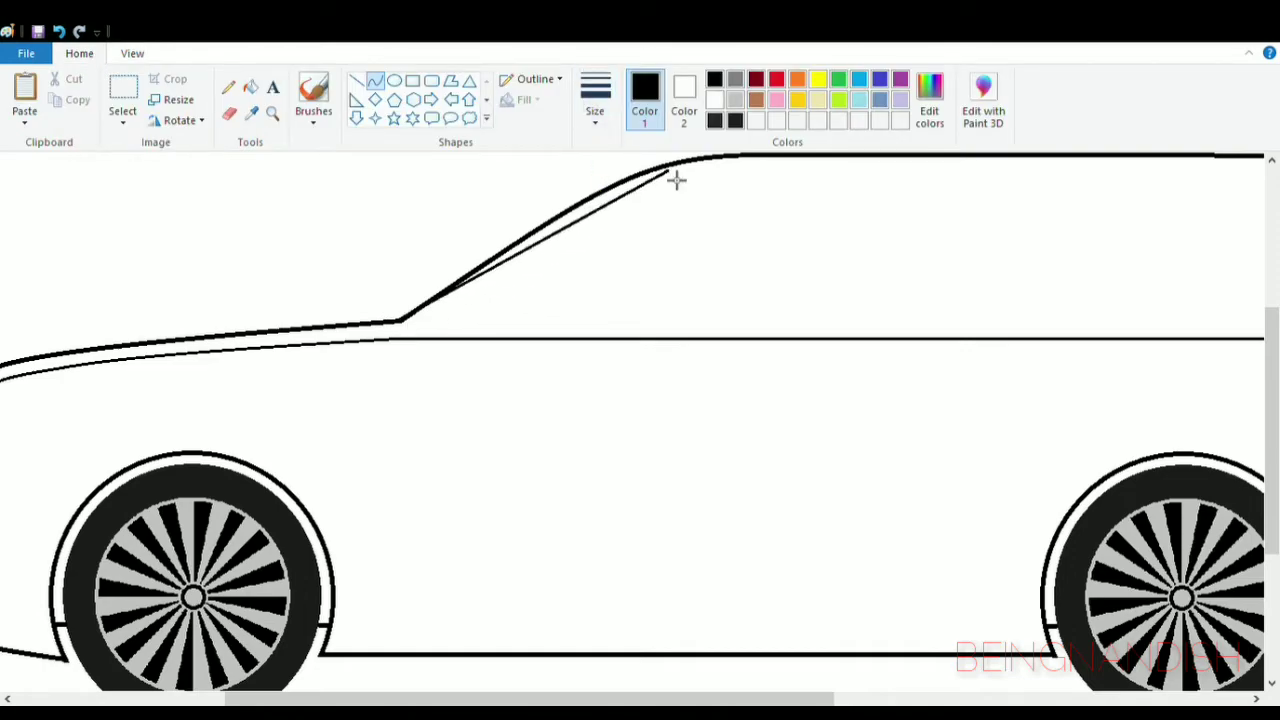
pyautogui.click(420, 343)
pyautogui.moveTo(494, 289); pyautogui.dragTo(461, 321)
pyautogui.moveTo(674, 340); pyautogui.dragTo(673, 343)
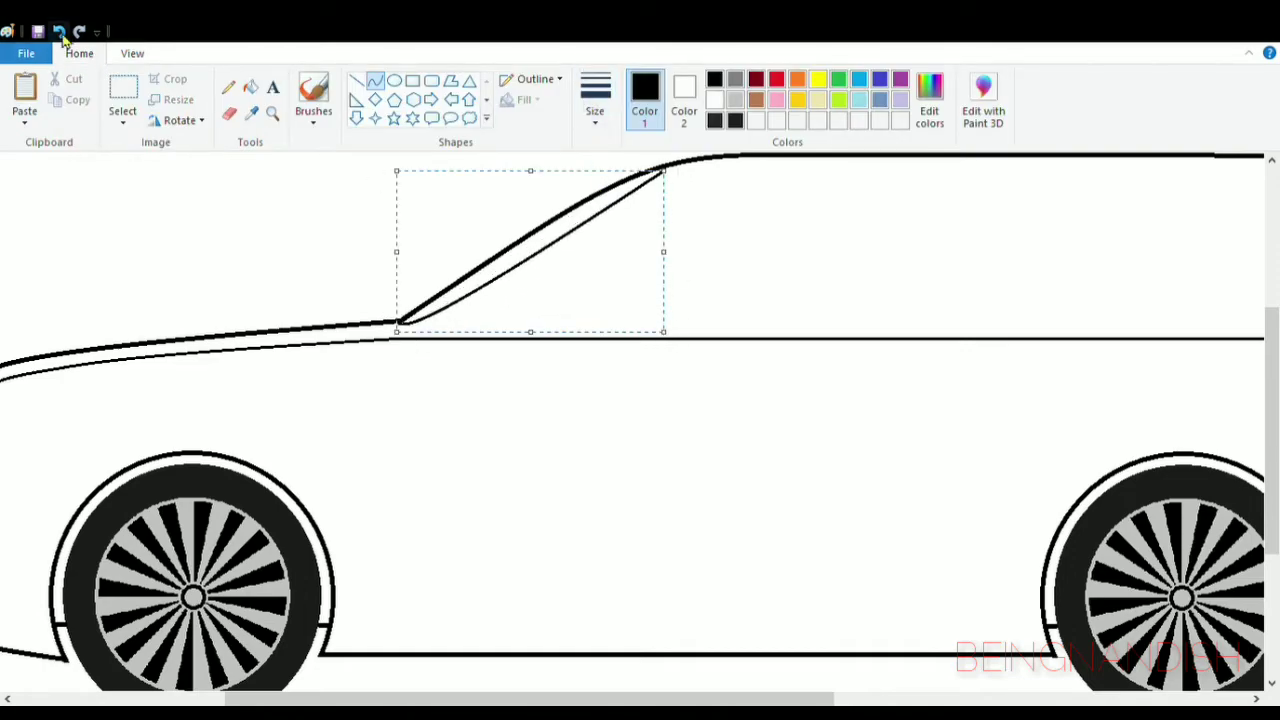
pyautogui.click(62, 36)
# - Draw a thin curve parallel to the windscreen slope and close it against the outline at the roof and bonnet ends
pyautogui.moveTo(424, 331); pyautogui.dragTo(678, 181)
pyautogui.click(583, 229)
pyautogui.click(606, 231)
pyautogui.click(375, 85)
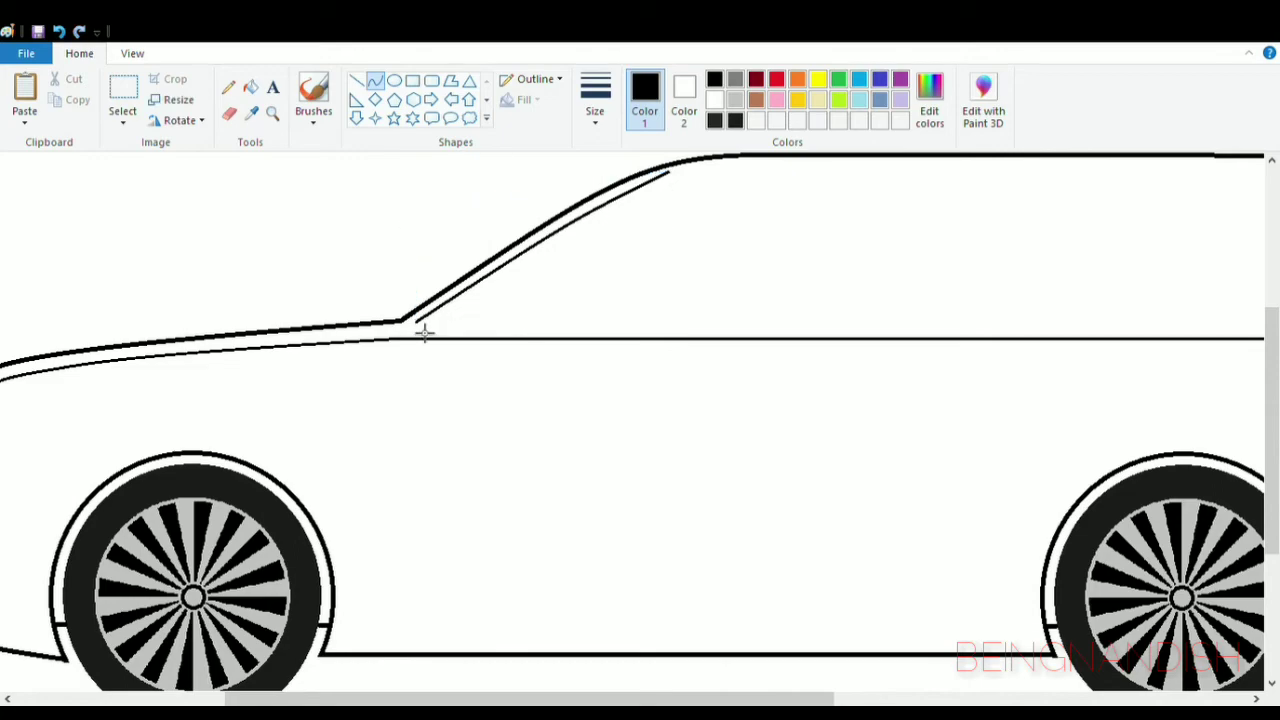
pyautogui.scroll(3, 573, 523)
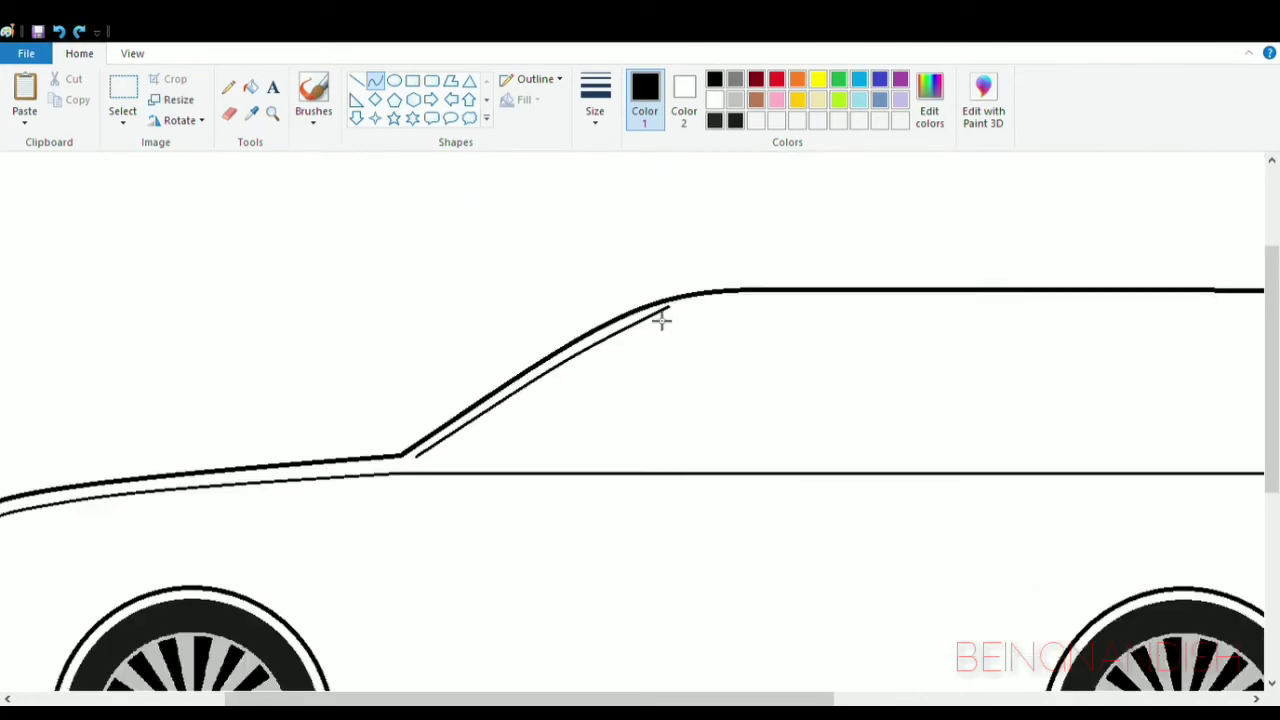
pyautogui.click(131, 53)
pyautogui.click(24, 95)
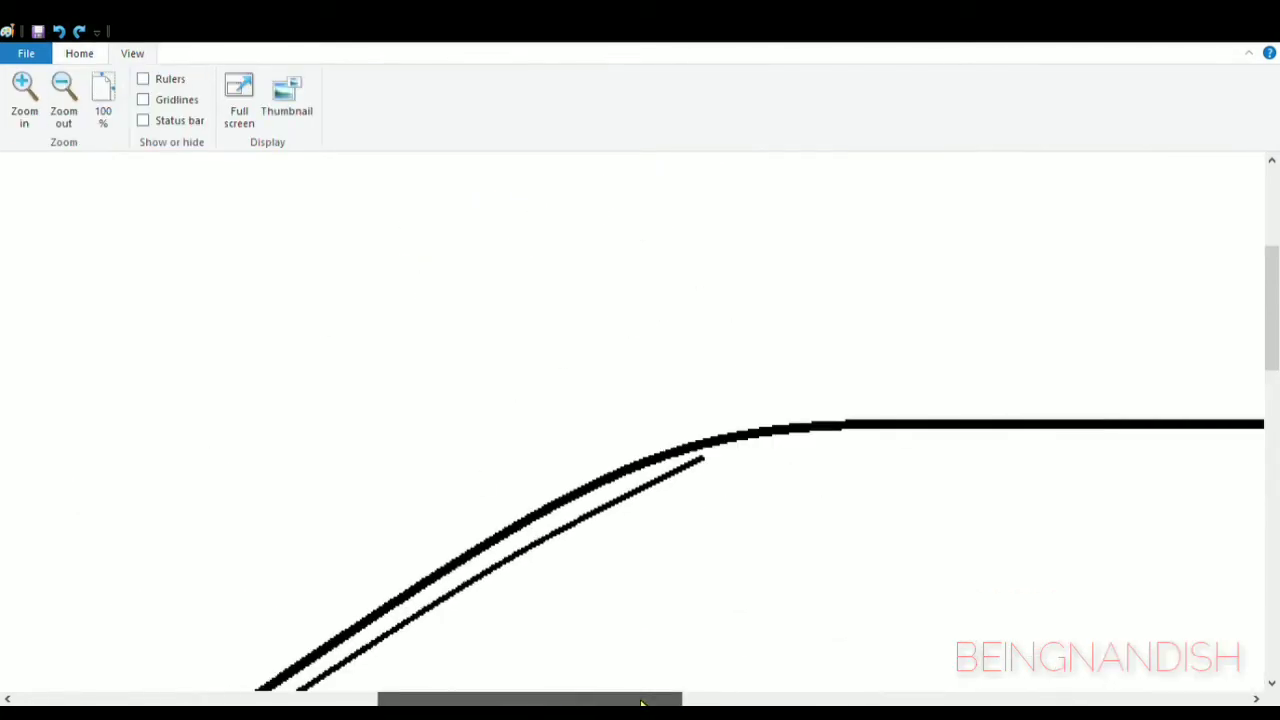
pyautogui.click(62, 92)
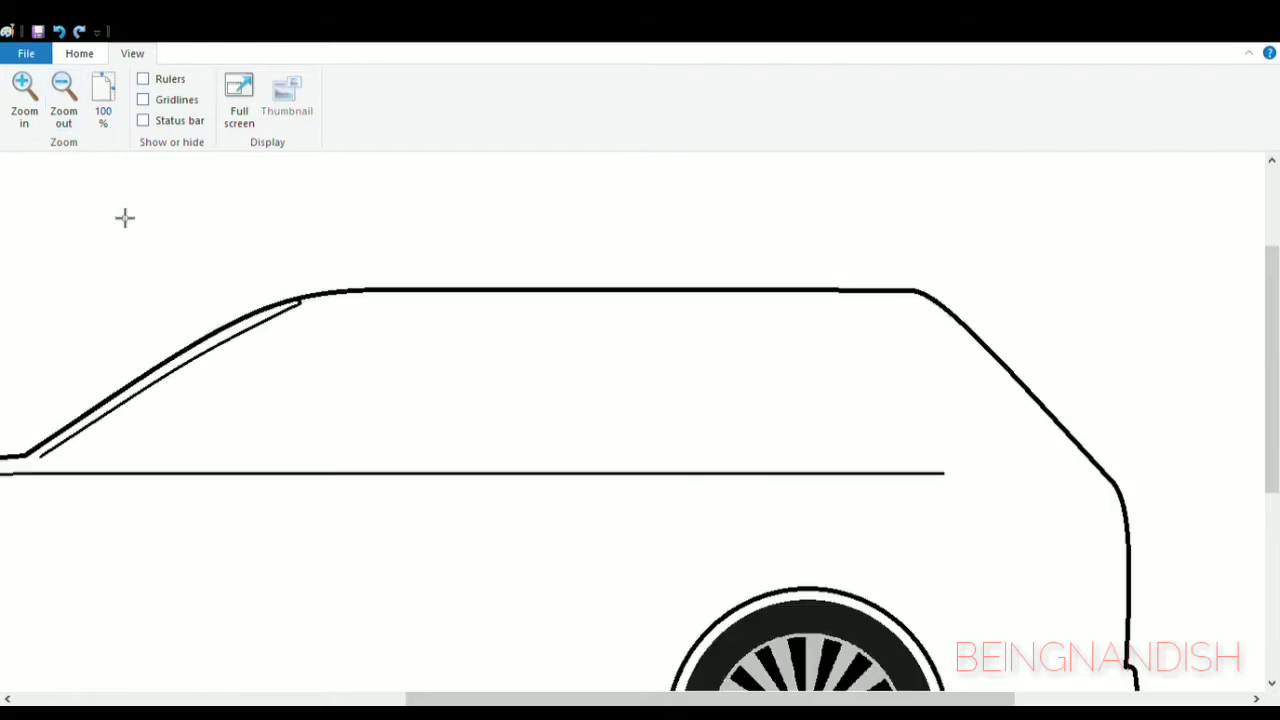
pyautogui.moveTo(437, 700)
pyautogui.mouseDown()
pyautogui.moveTo(294, 697)
pyautogui.moveTo(451, 697)
pyautogui.mouseUp()
# - Draw a light grey curve inside the windscreen line from the body line to the roof, redoing the first version
pyautogui.click(79, 53)
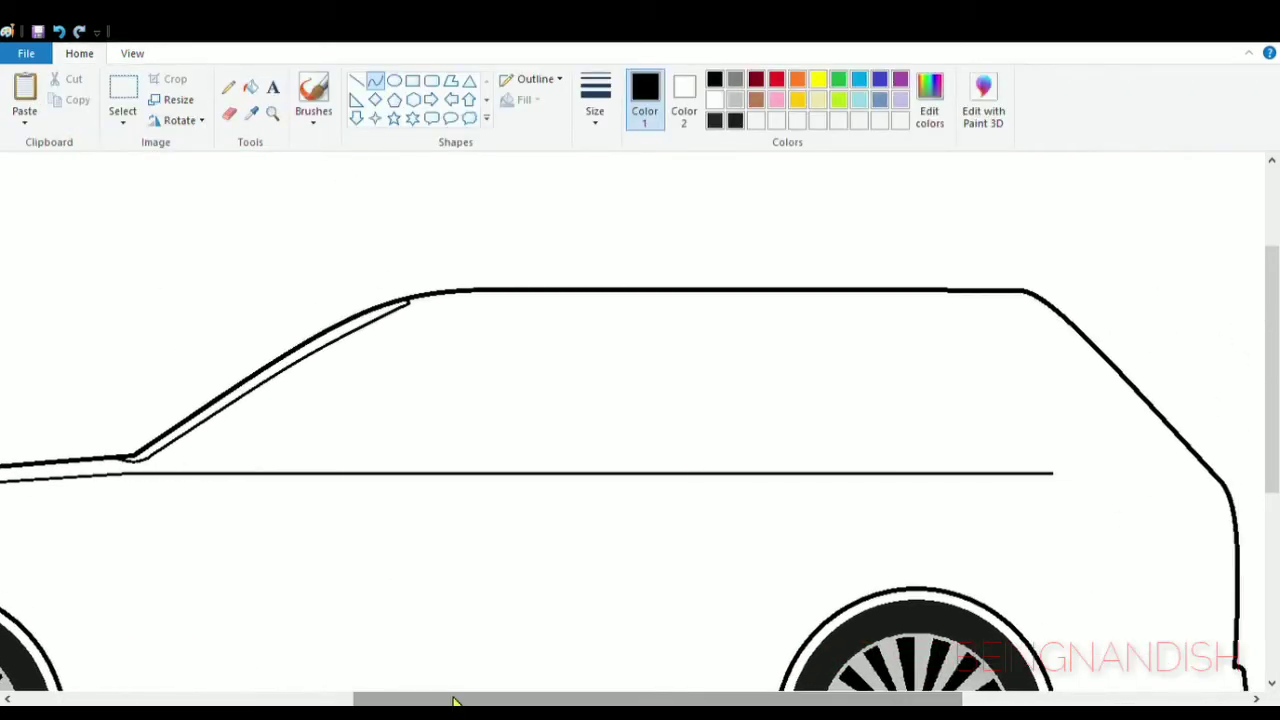
pyautogui.click(735, 102)
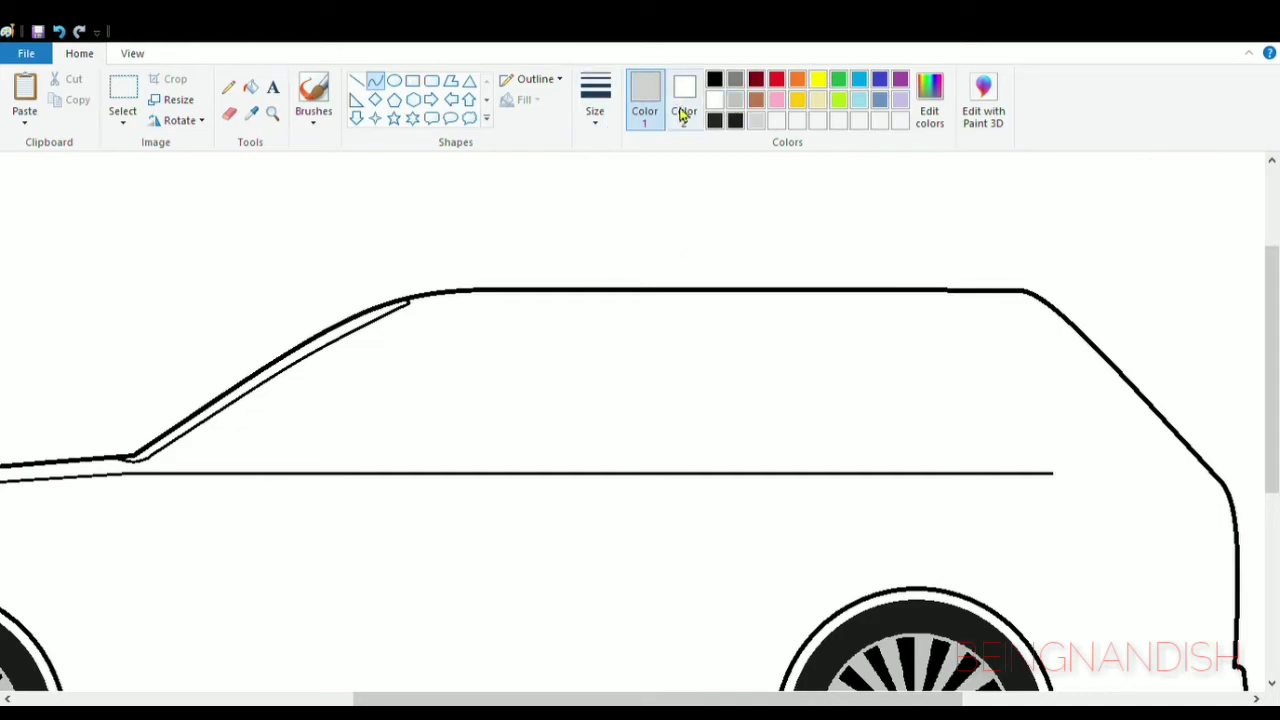
pyautogui.moveTo(163, 460); pyautogui.dragTo(417, 314)
pyautogui.click(632, 402)
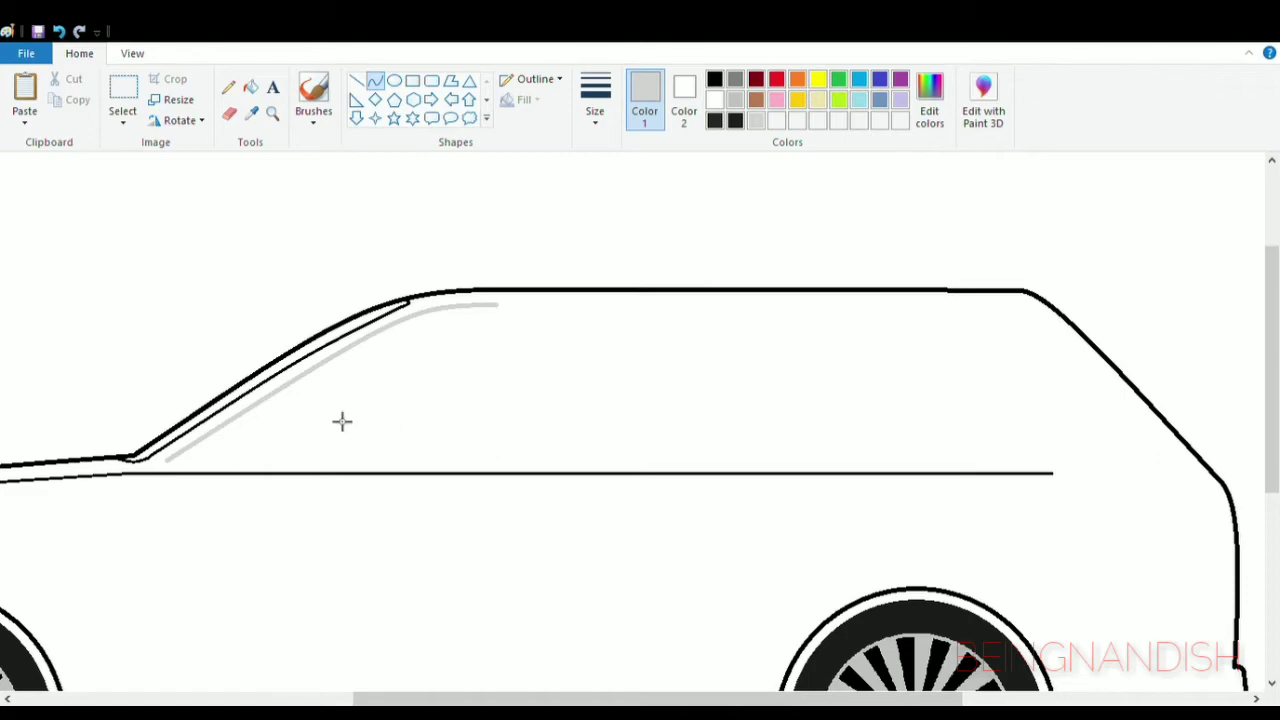
pyautogui.click(59, 32)
pyautogui.moveTo(154, 471); pyautogui.dragTo(469, 304)
pyautogui.moveTo(421, 328); pyautogui.dragTo(424, 316)
# - Extend the light grey window trim with a straight horizontal line just below the roof
pyautogui.moveTo(473, 307)
pyautogui.mouseDown()
pyautogui.moveTo(466, 317)
pyautogui.moveTo(764, 305)
pyautogui.mouseUp()
pyautogui.click(362, 89)
pyautogui.moveTo(878, 358); pyautogui.dragTo(883, 359)
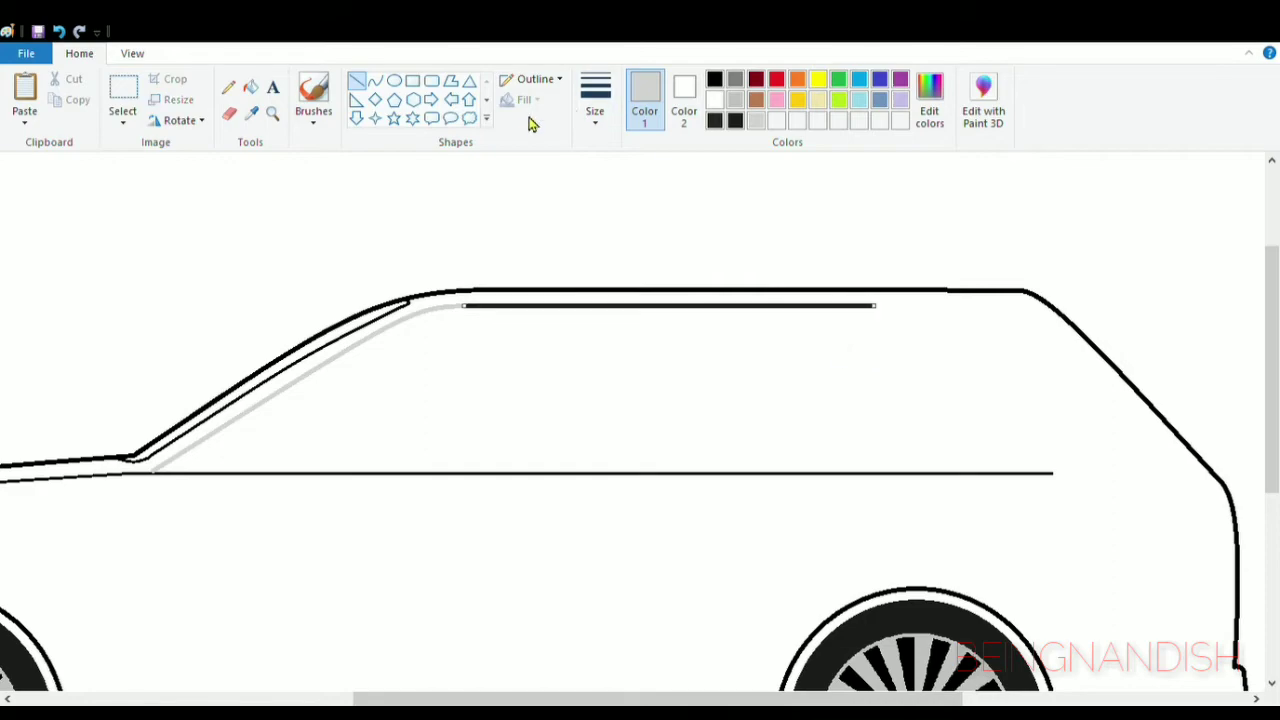
pyautogui.click(713, 166)
# - Draw a light grey curve from the roof trim down to the body line's rear end and adjust its width and height
pyautogui.click(375, 80)
pyautogui.moveTo(876, 305)
pyautogui.mouseDown()
pyautogui.moveTo(1060, 466)
pyautogui.moveTo(951, 317)
pyautogui.moveTo(965, 318)
pyautogui.mouseUp()
pyautogui.click(958, 317)
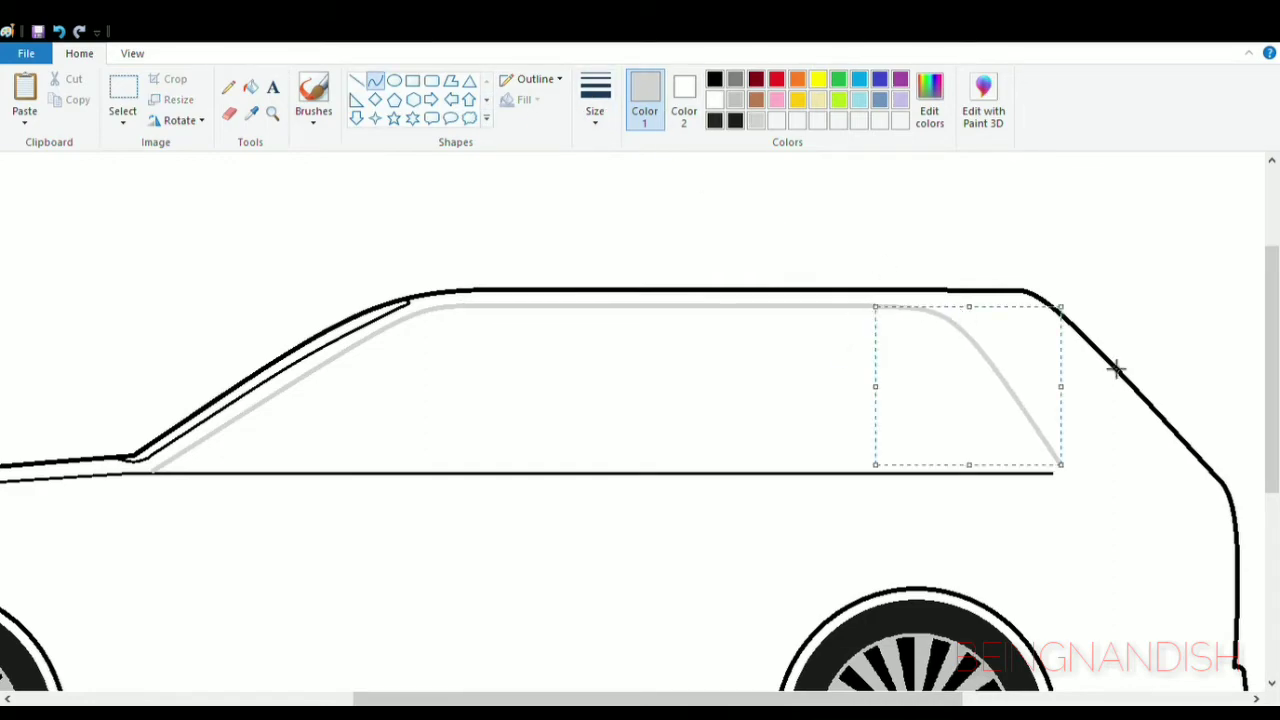
pyautogui.moveTo(1060, 386)
pyautogui.mouseDown()
pyautogui.moveTo(1047, 387)
pyautogui.moveTo(1066, 390)
pyautogui.mouseUp()
pyautogui.moveTo(971, 464); pyautogui.dragTo(971, 460)
pyautogui.moveTo(1065, 384); pyautogui.dragTo(1056, 384)
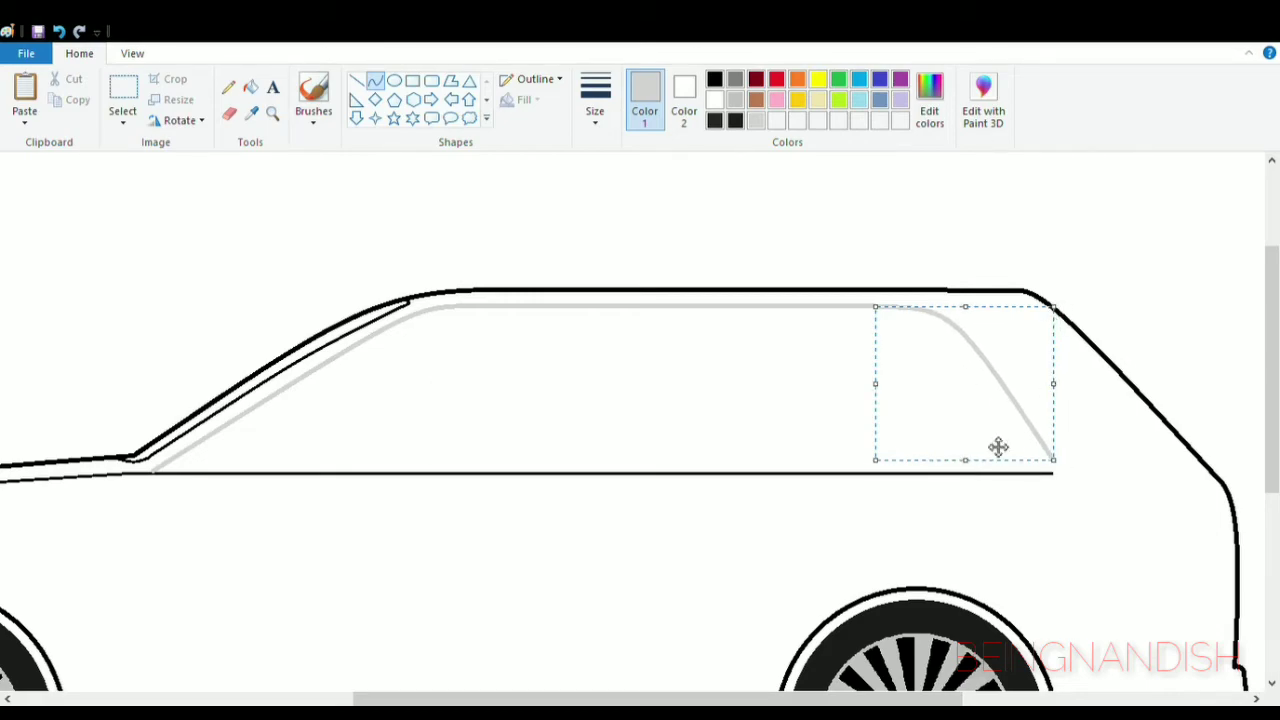
pyautogui.moveTo(875, 384); pyautogui.dragTo(863, 386)
# - Round off the light grey trim's lower rear corner with a small curve just above the body line
pyautogui.click(134, 54)
pyautogui.click(22, 92)
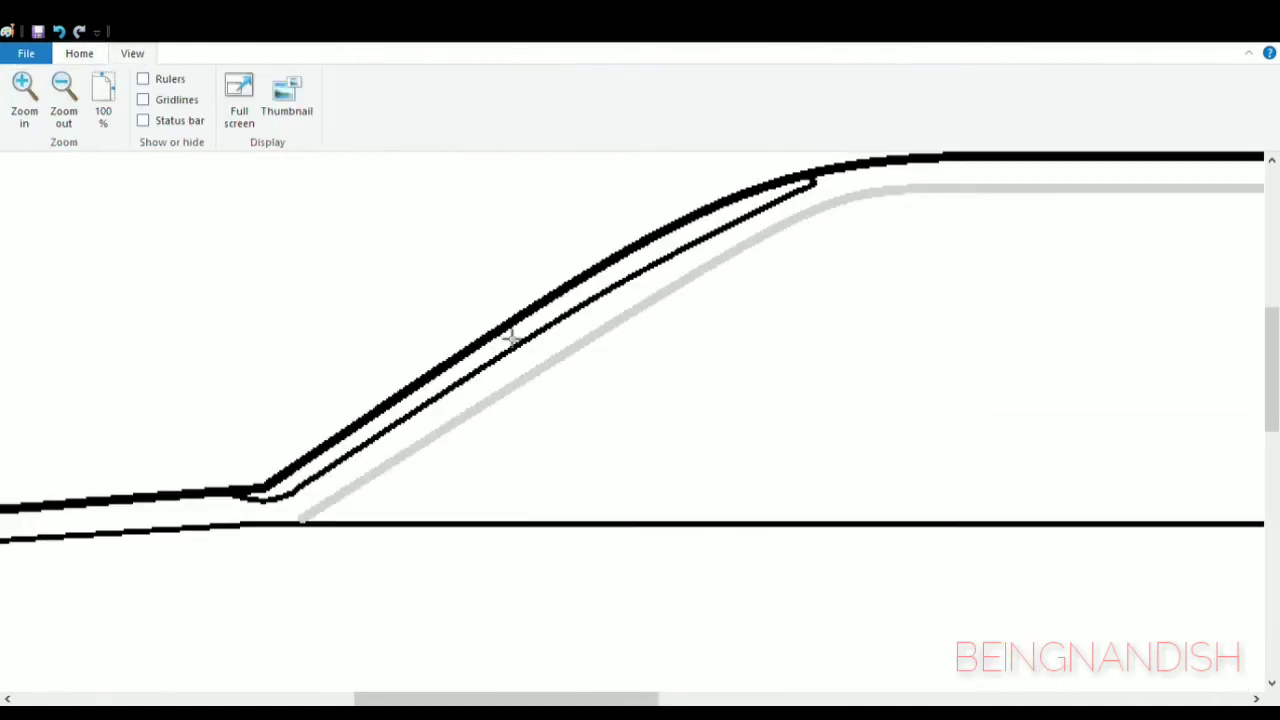
pyautogui.moveTo(508, 699); pyautogui.dragTo(806, 699)
pyautogui.click(80, 54)
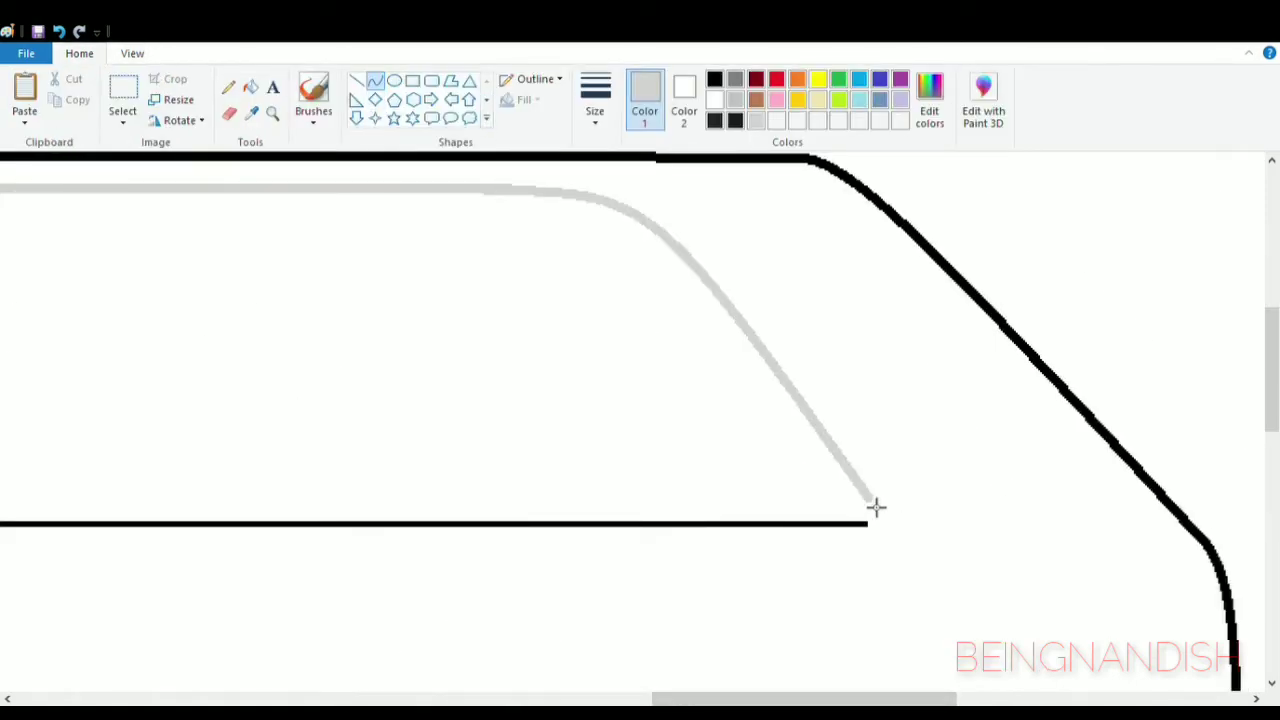
pyautogui.moveTo(741, 699); pyautogui.dragTo(663, 699)
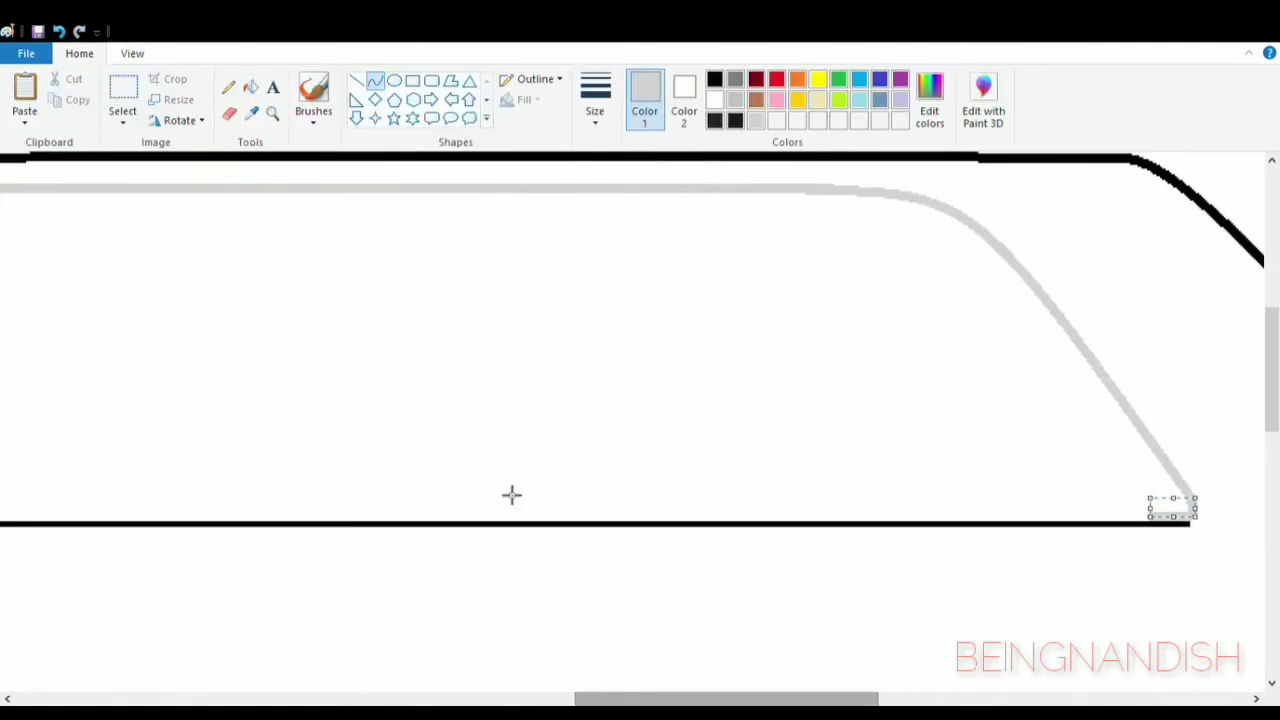
# - Draw a straight light grey line along the top of the body line from the rear corner to the windscreen base
pyautogui.click(357, 82)
pyautogui.moveTo(1154, 516)
pyautogui.mouseDown()
pyautogui.moveTo(591, 543)
pyautogui.moveTo(58, 520)
pyautogui.mouseUp()
pyautogui.moveTo(722, 699); pyautogui.dragTo(470, 699)
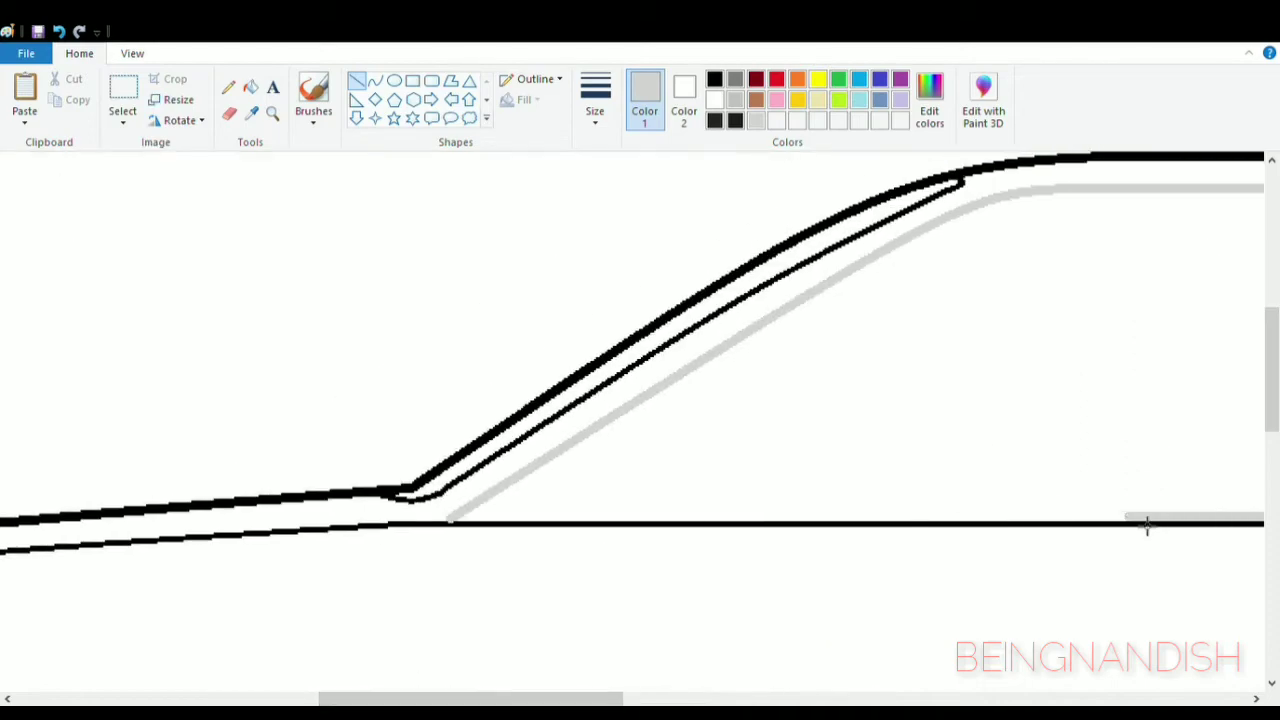
pyautogui.moveTo(463, 525); pyautogui.dragTo(1201, 543)
pyautogui.click(63, 32)
pyautogui.moveTo(466, 525); pyautogui.dragTo(1115, 551)
# - Draw a second light grey curve inside the rear trim, join it to the lower trim, and fill the gap with light grey
pyautogui.moveTo(475, 699); pyautogui.dragTo(745, 699)
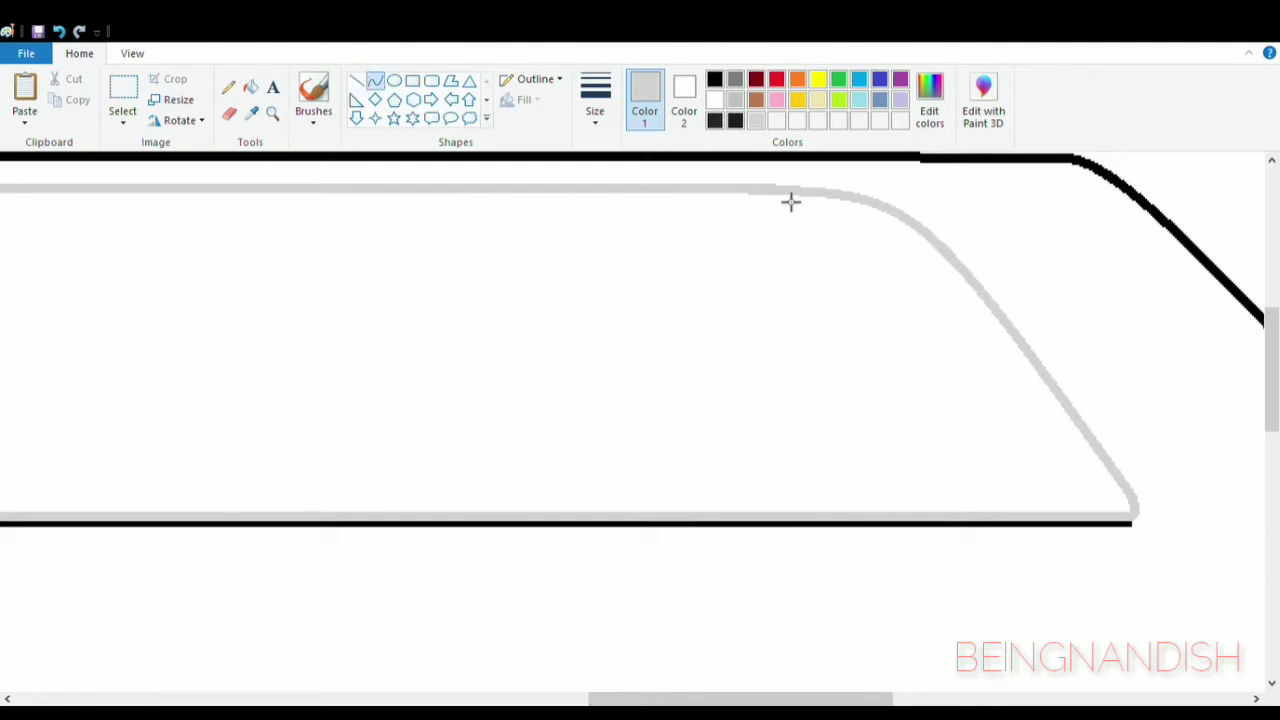
pyautogui.moveTo(790, 202); pyautogui.dragTo(1052, 490)
pyautogui.moveTo(894, 263); pyautogui.dragTo(919, 202)
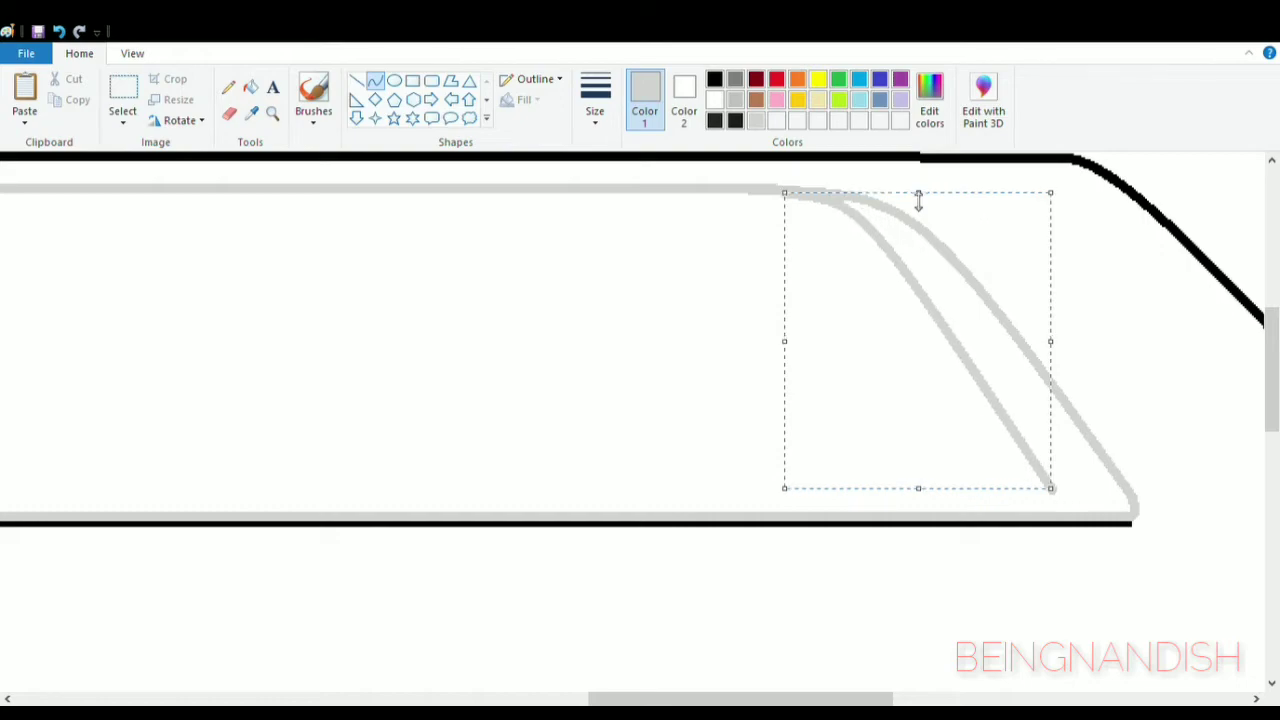
pyautogui.click(1055, 455)
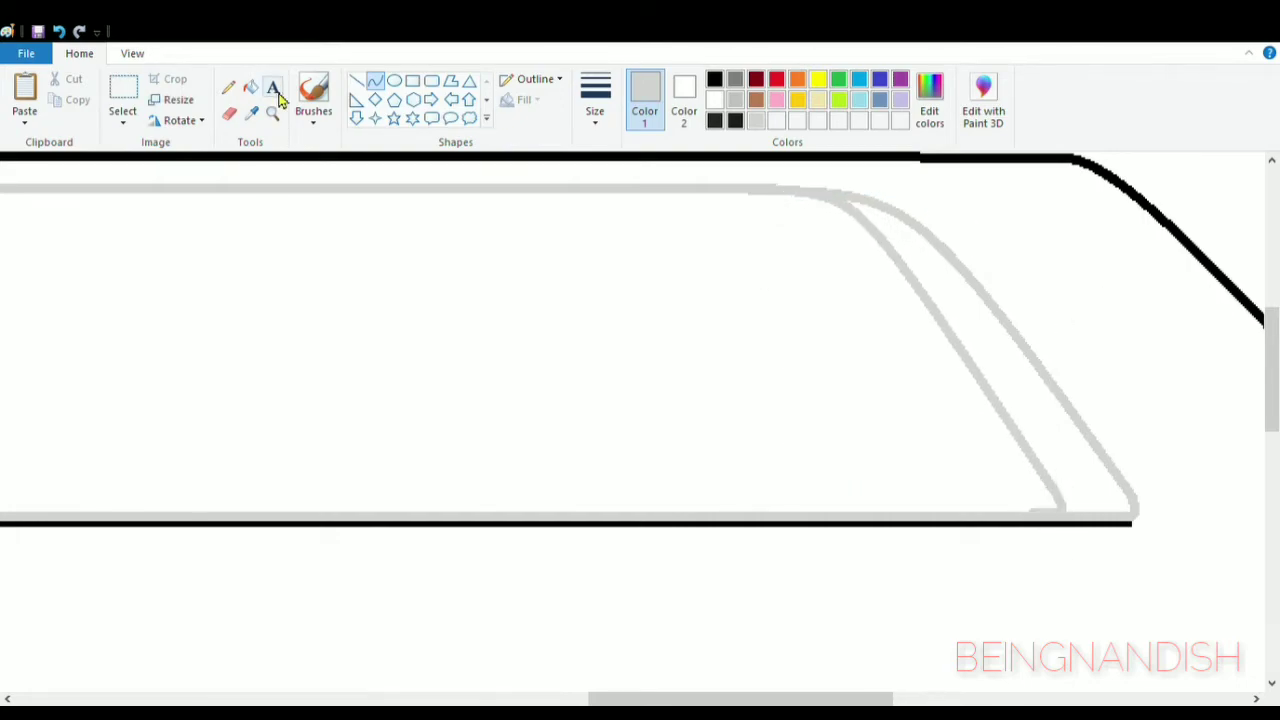
pyautogui.click(250, 87)
pyautogui.click(915, 300)
# - Draw a black curve along the inside of the grey trim from the windscreen base up to the roof
pyautogui.moveTo(790, 698); pyautogui.dragTo(598, 698)
pyautogui.click(715, 80)
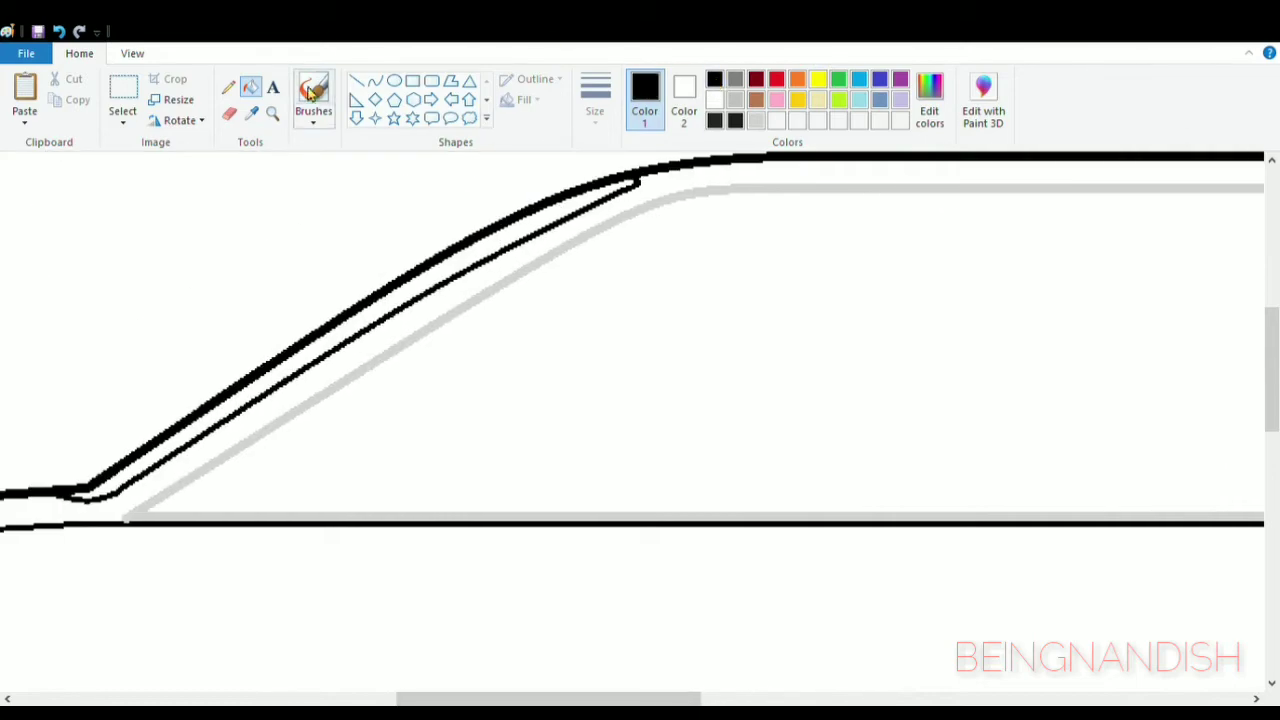
pyautogui.click(375, 80)
pyautogui.moveTo(158, 510); pyautogui.dragTo(732, 198)
pyautogui.moveTo(686, 210); pyautogui.dragTo(646, 214)
pyautogui.click(736, 203)
pyautogui.click(738, 202)
pyautogui.hscroll(3, 640, 420)
# - Continue the black window outline with a straight horizontal line beneath the grey roof trim
pyautogui.click(356, 80)
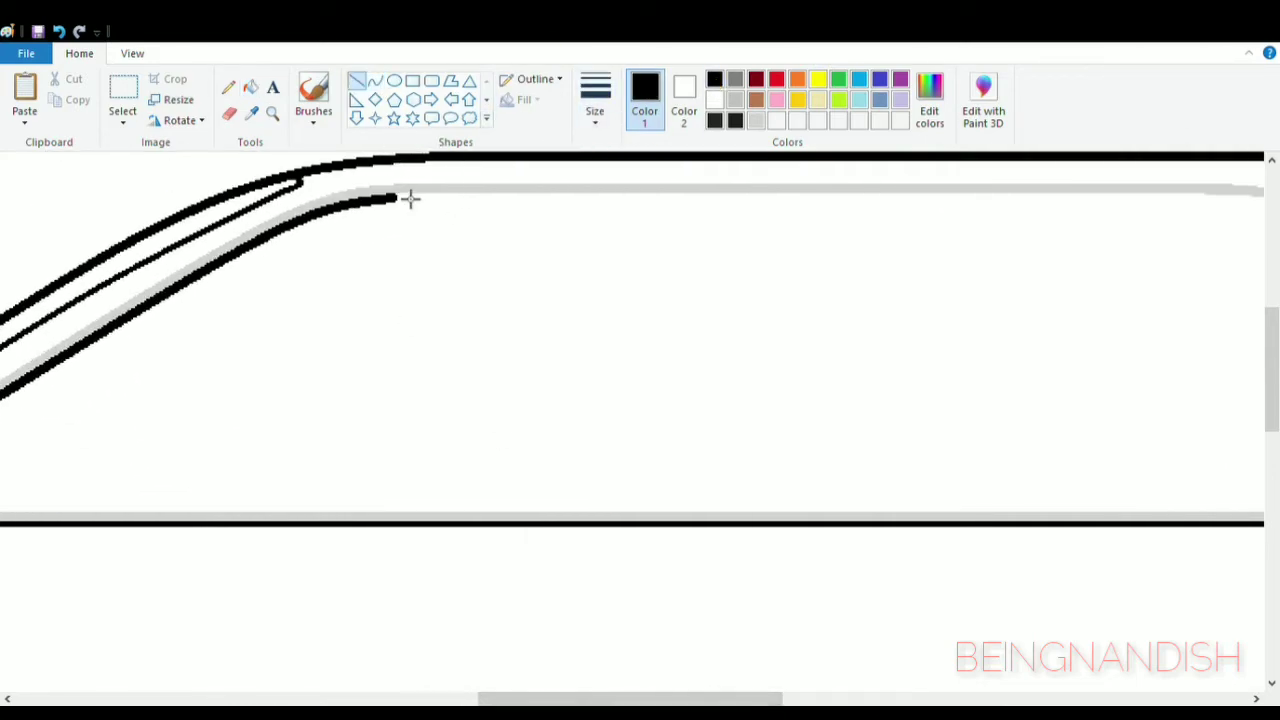
pyautogui.moveTo(409, 197); pyautogui.dragTo(966, 197)
pyautogui.hscroll(5, 343, 240)
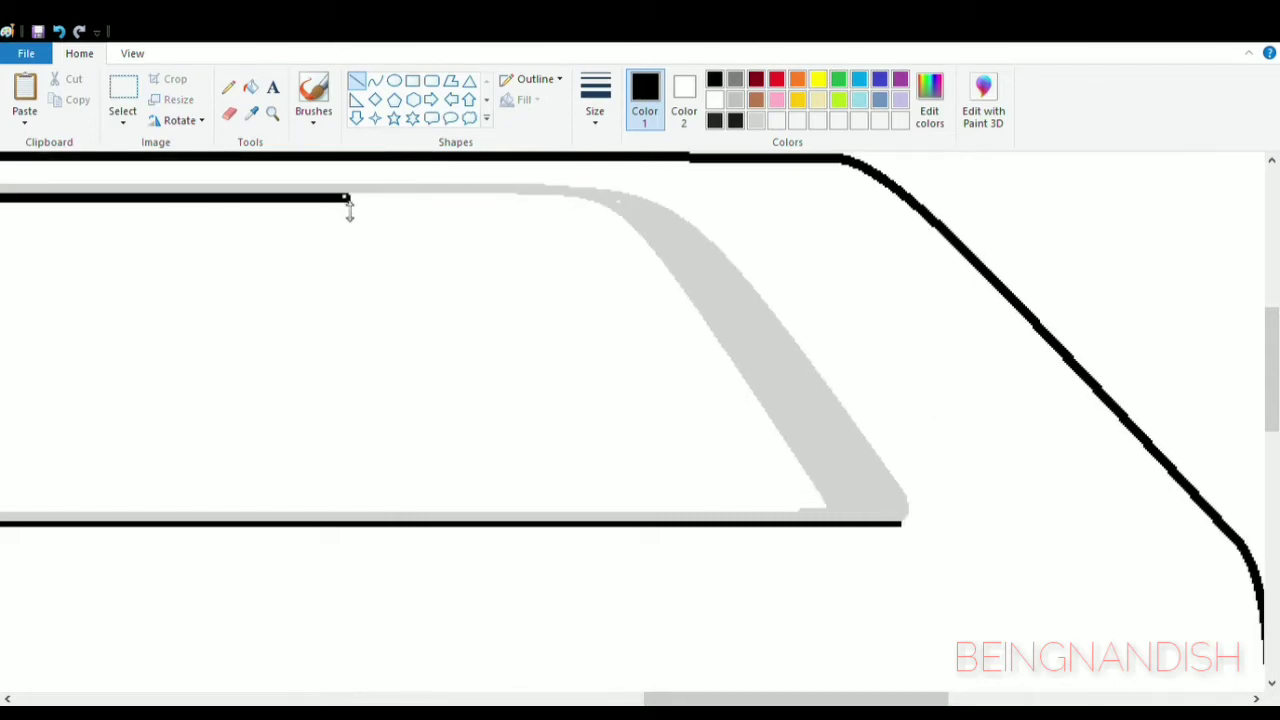
pyautogui.moveTo(348, 202); pyautogui.dragTo(535, 204)
pyautogui.click(545, 245)
pyautogui.moveTo(760, 699)
pyautogui.mouseDown()
pyautogui.moveTo(613, 699)
pyautogui.moveTo(764, 699)
pyautogui.mouseUp()
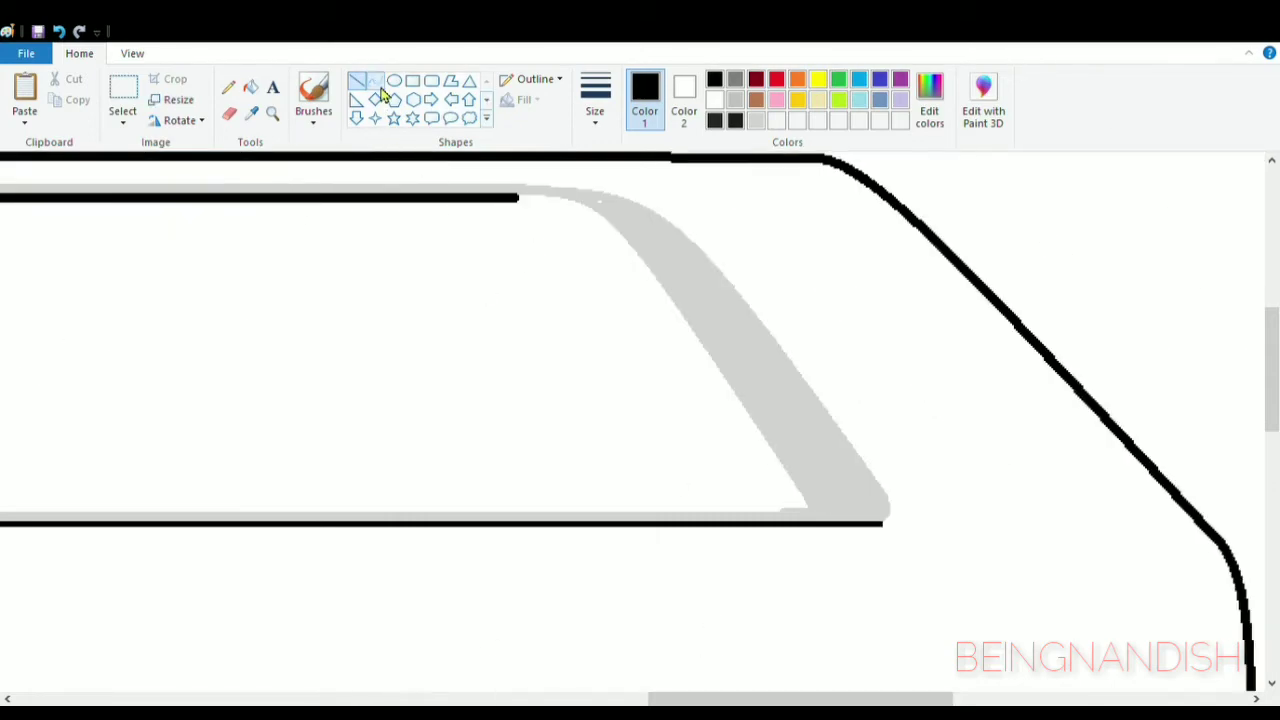
# - Draw the black window outline down the inside of the grey rear pillar as a curve and round its lower corner
pyautogui.click(374, 80)
pyautogui.moveTo(520, 198); pyautogui.dragTo(790, 470)
pyautogui.moveTo(640, 240); pyautogui.dragTo(614, 209)
pyautogui.scroll(-3, 443, 303)
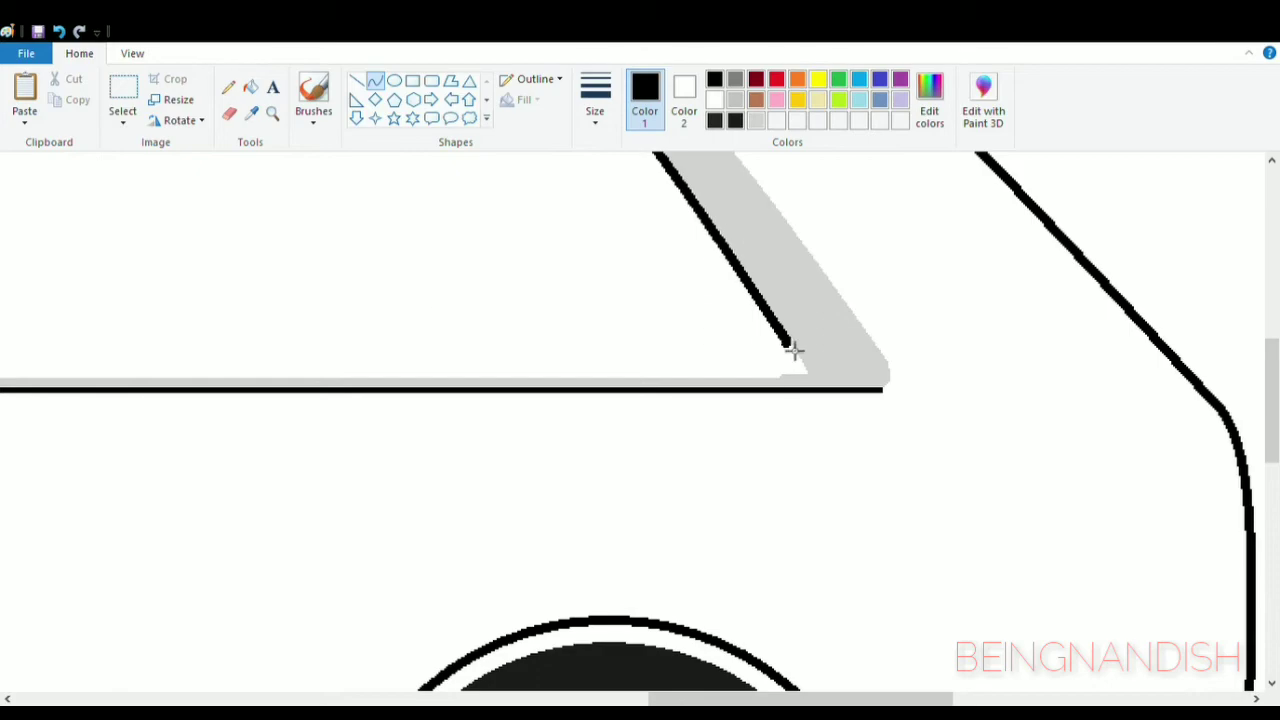
pyautogui.moveTo(793, 348); pyautogui.dragTo(810, 371)
# - Close the black window outline with a straight line along the bottom from the rear corner to the windscreen base
pyautogui.moveTo(811, 699); pyautogui.dragTo(652, 699)
pyautogui.click(132, 54)
pyautogui.click(63, 98)
pyautogui.click(72, 57)
pyautogui.click(356, 80)
pyautogui.moveTo(1052, 398); pyautogui.dragTo(210, 399)
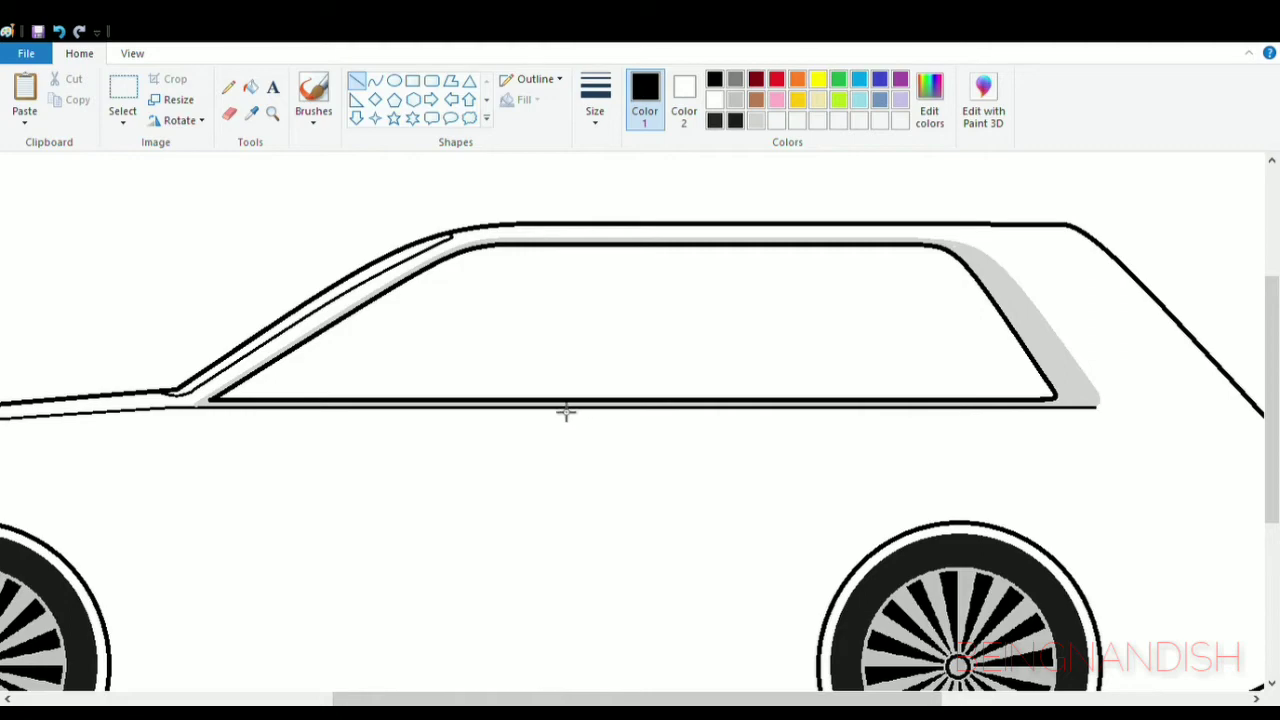
# - Try two slanted middle pillar lines and a rear divider line across the side window, and undo them
pyautogui.moveTo(612, 246)
pyautogui.mouseDown()
pyautogui.moveTo(609, 383)
pyautogui.moveTo(585, 398)
pyautogui.mouseUp()
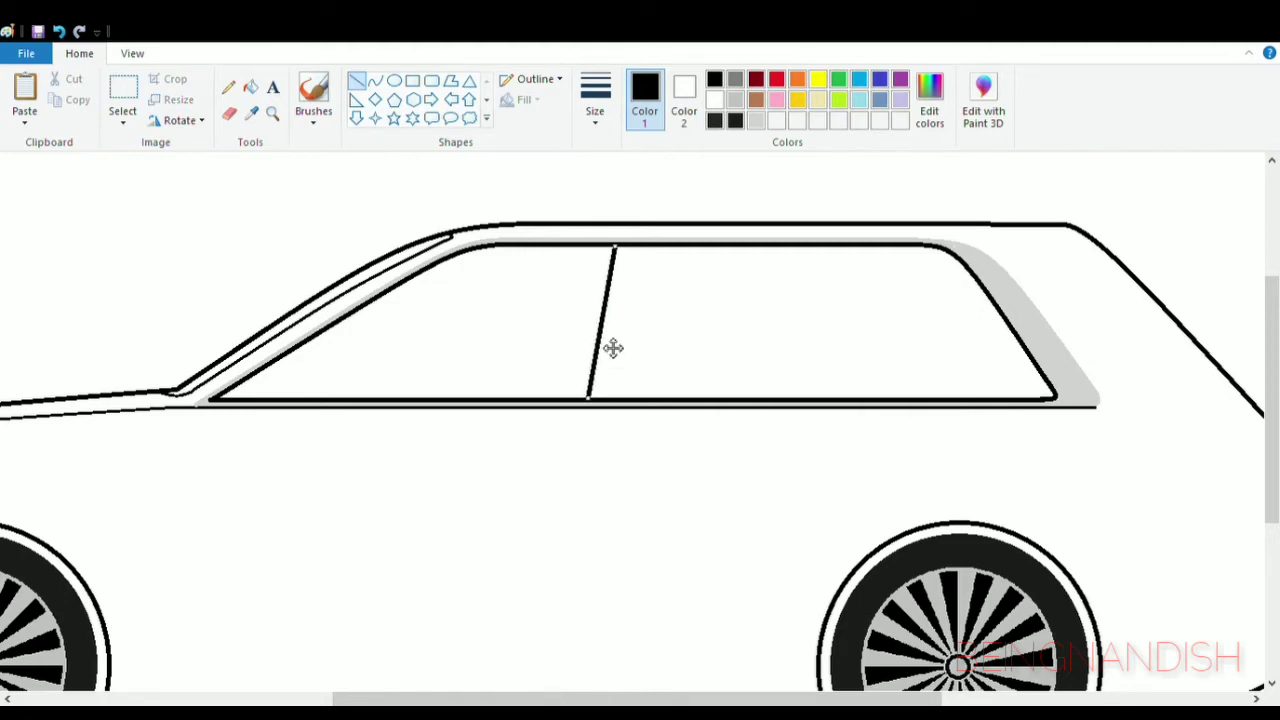
pyautogui.moveTo(649, 290); pyautogui.dragTo(633, 398)
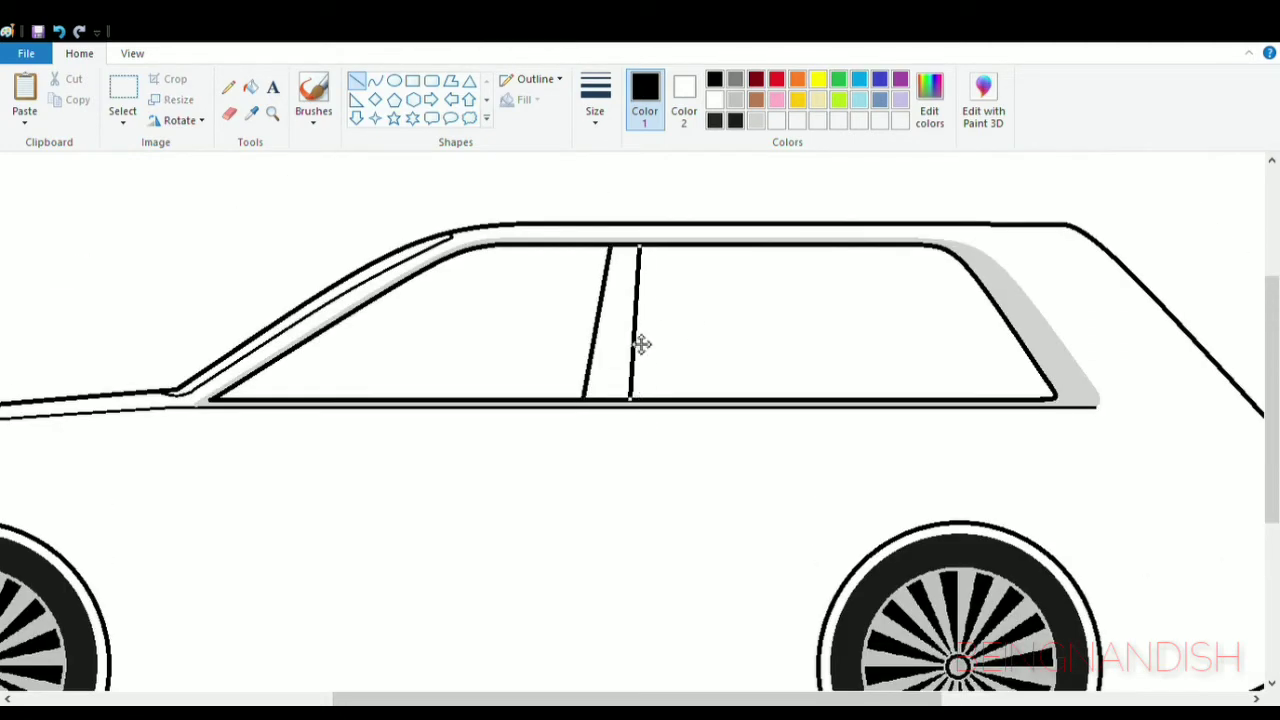
pyautogui.moveTo(836, 247); pyautogui.dragTo(880, 400)
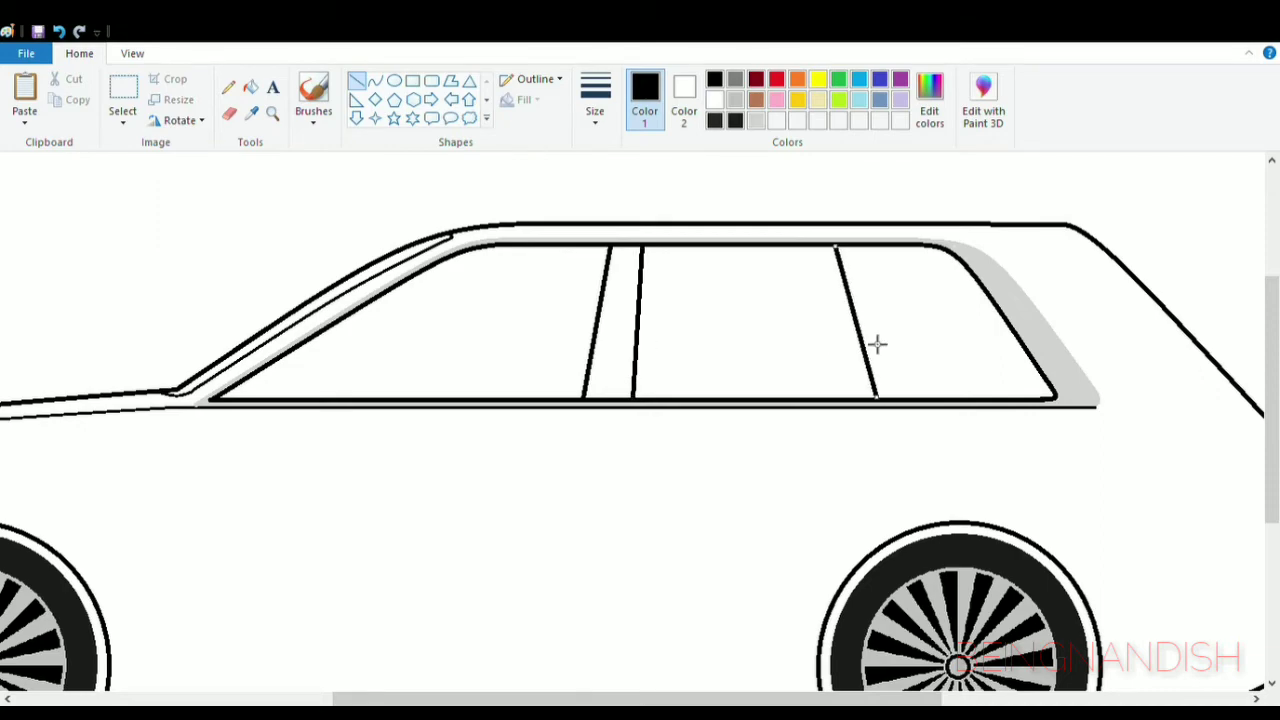
pyautogui.moveTo(864, 339); pyautogui.dragTo(857, 341)
pyautogui.click(59, 32)
pyautogui.moveTo(844, 247); pyautogui.dragTo(871, 402)
pyautogui.moveTo(869, 340); pyautogui.dragTo(843, 338)
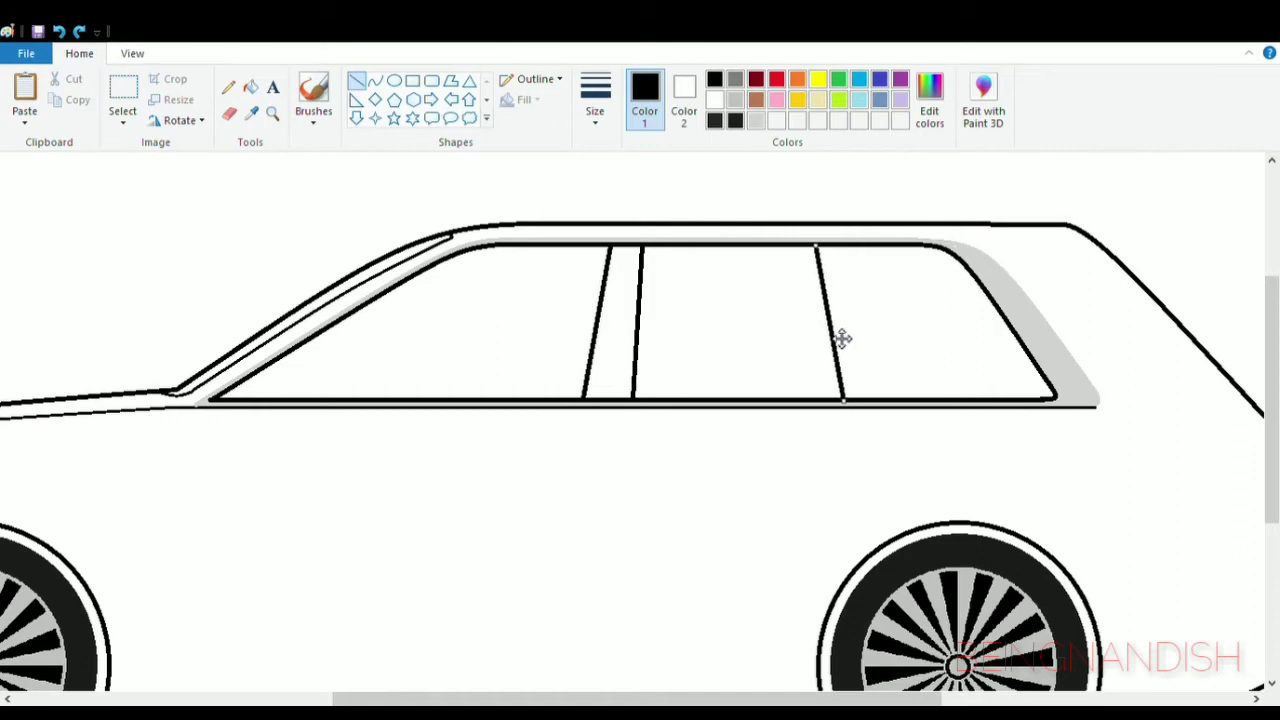
pyautogui.click(760, 328)
pyautogui.click(59, 32)
pyautogui.click(59, 32)
pyautogui.click(59, 32)
# - Draw two slanted black lines for the middle pillar slightly further forward and one slanted divider line for the rear window
pyautogui.moveTo(575, 246); pyautogui.dragTo(561, 407)
pyautogui.moveTo(577, 337); pyautogui.dragTo(582, 339)
pyautogui.moveTo(619, 253); pyautogui.dragTo(607, 408)
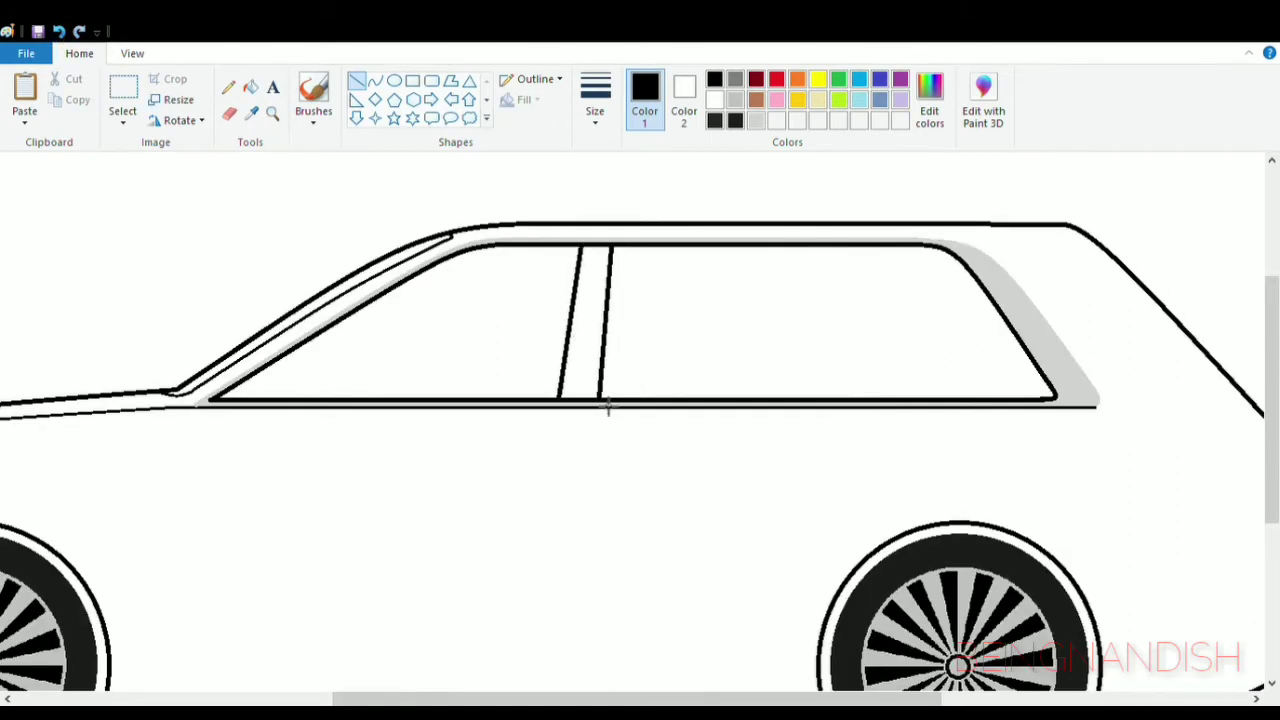
pyautogui.moveTo(807, 258); pyautogui.dragTo(825, 408)
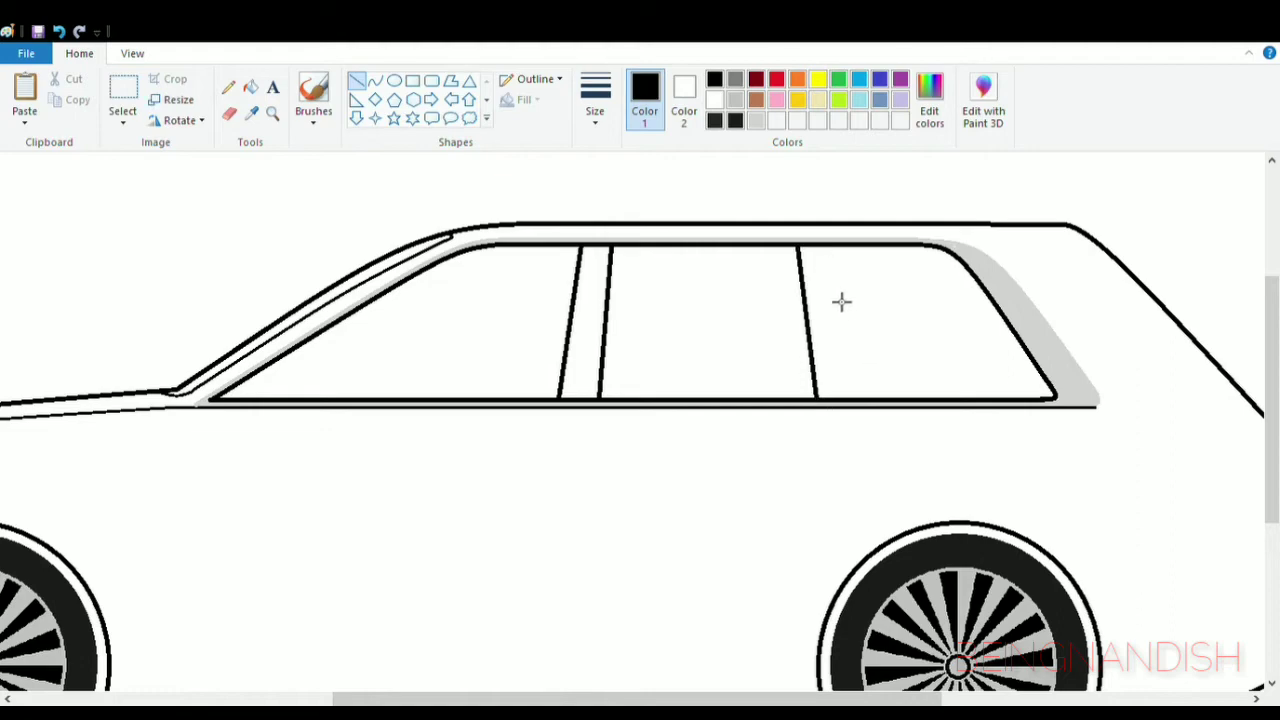
# - Draw a second slanted rear divider line behind the first, plus straight top and bottom edges for an inner rear quarter window
pyautogui.moveTo(819, 257); pyautogui.dragTo(842, 402)
pyautogui.hscroll(3, 678, 368)
pyautogui.click(132, 53)
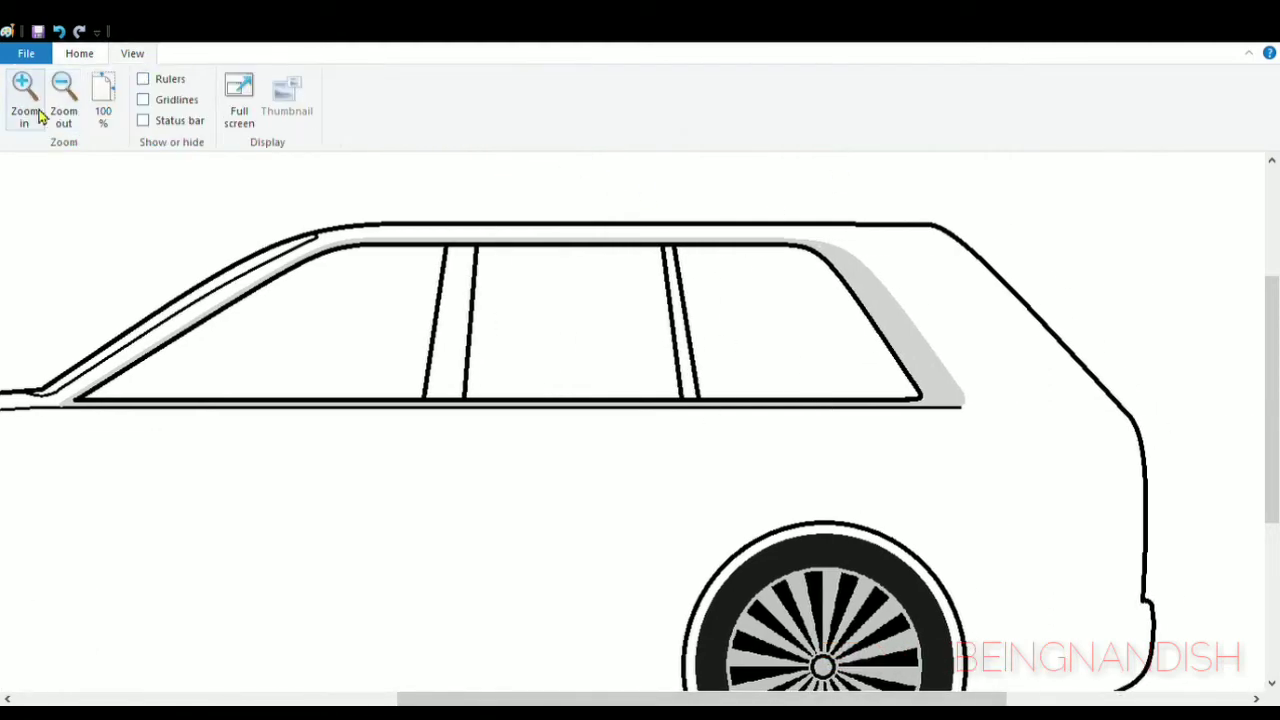
pyautogui.click(23, 92)
pyautogui.scroll(3, 597, 366)
pyautogui.hscroll(2, 597, 366)
pyautogui.click(79, 53)
pyautogui.moveTo(385, 228); pyautogui.dragTo(577, 228)
pyautogui.moveTo(435, 505); pyautogui.dragTo(725, 505)
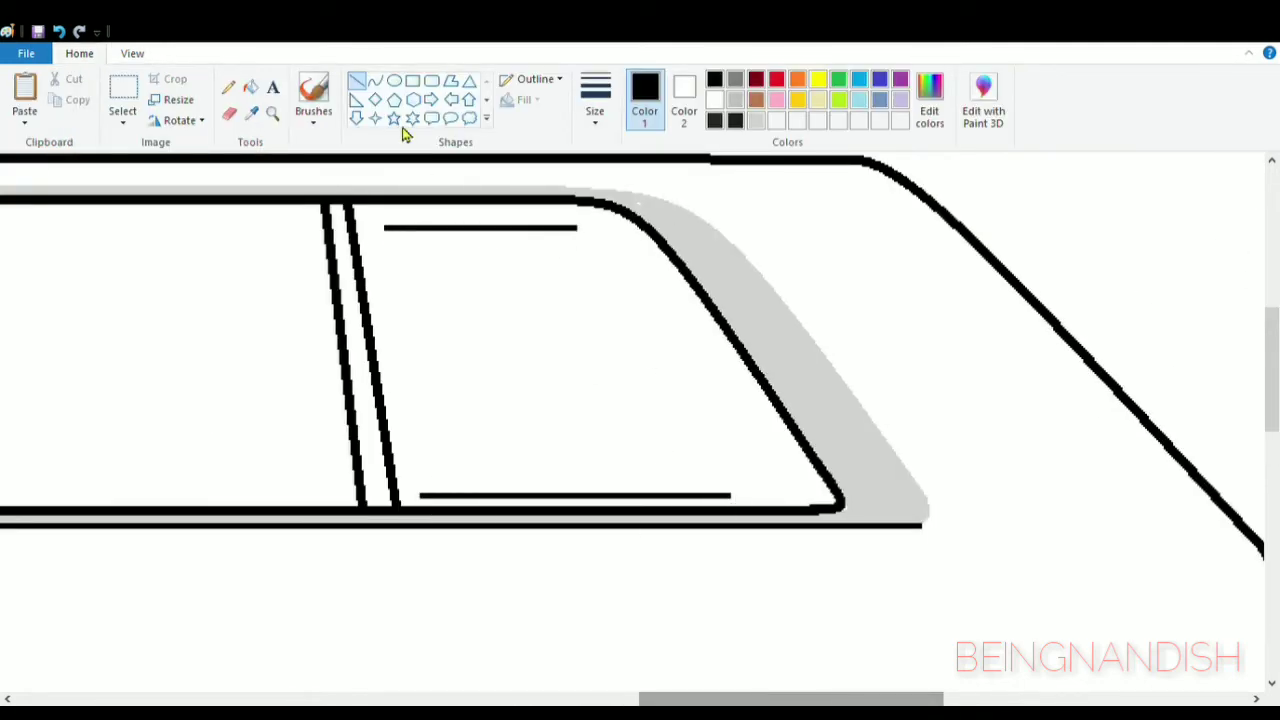
# - Close the inner quarter window with a curved slanted rear edge and a slanted front edge rounded at its upper corner
pyautogui.click(374, 80)
pyautogui.moveTo(577, 229)
pyautogui.mouseDown()
pyautogui.moveTo(697, 409)
pyautogui.moveTo(735, 495)
pyautogui.mouseUp()
pyautogui.moveTo(626, 271); pyautogui.dragTo(626, 268)
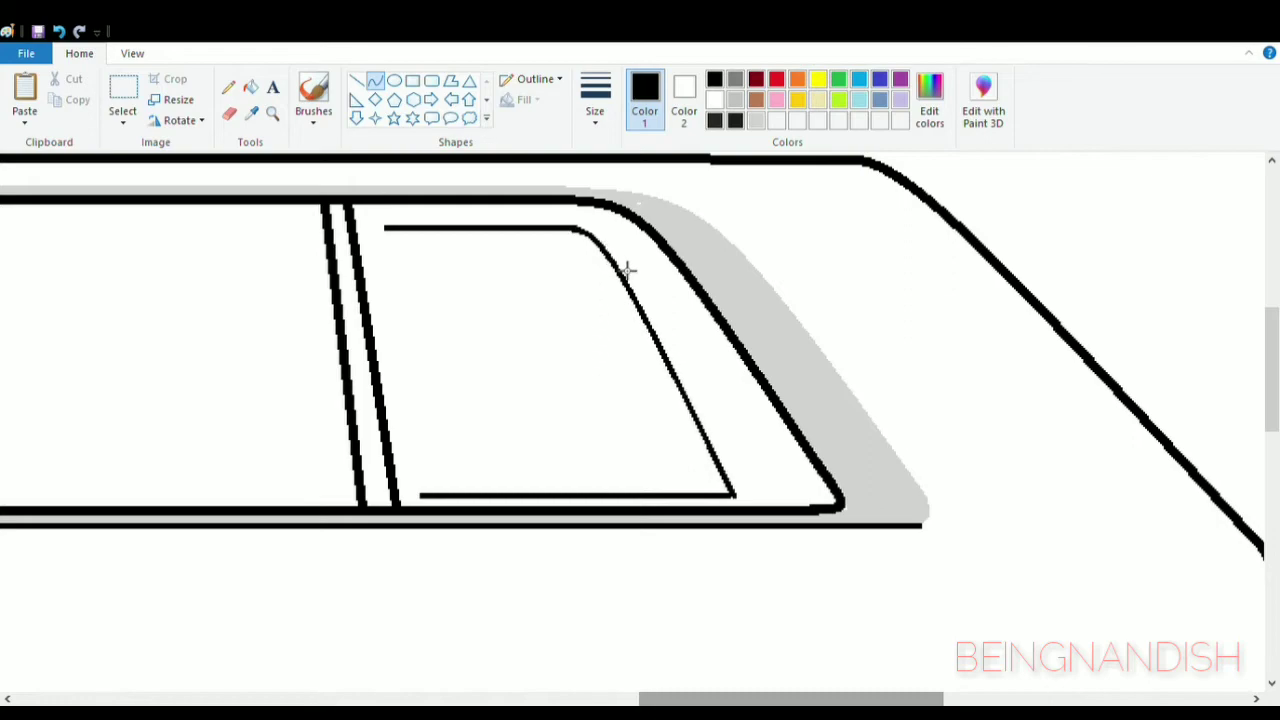
pyautogui.click(627, 271)
pyautogui.moveTo(392, 235); pyautogui.dragTo(427, 505)
pyautogui.click(379, 241)
pyautogui.click(381, 243)
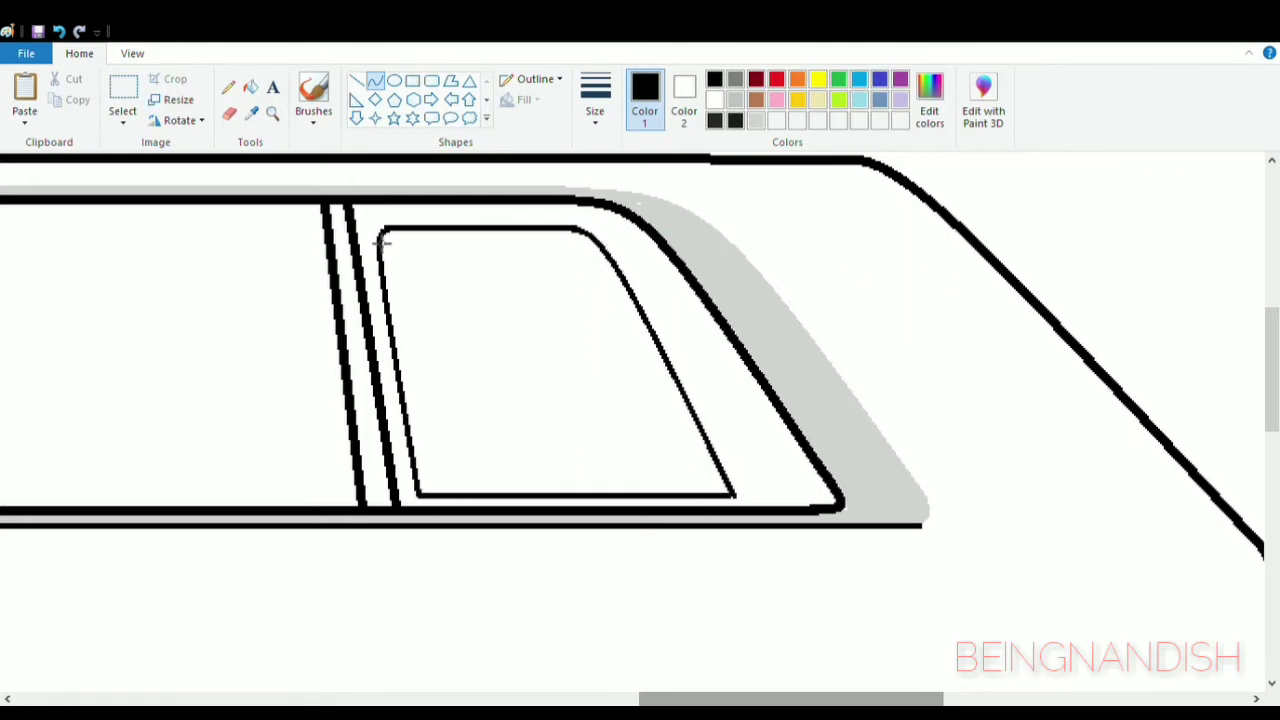
pyautogui.click(526, 297)
# - Draw a curved front door line from the windscreen base down towards the sill, bowed slightly forward
pyautogui.moveTo(690, 699); pyautogui.dragTo(557, 699)
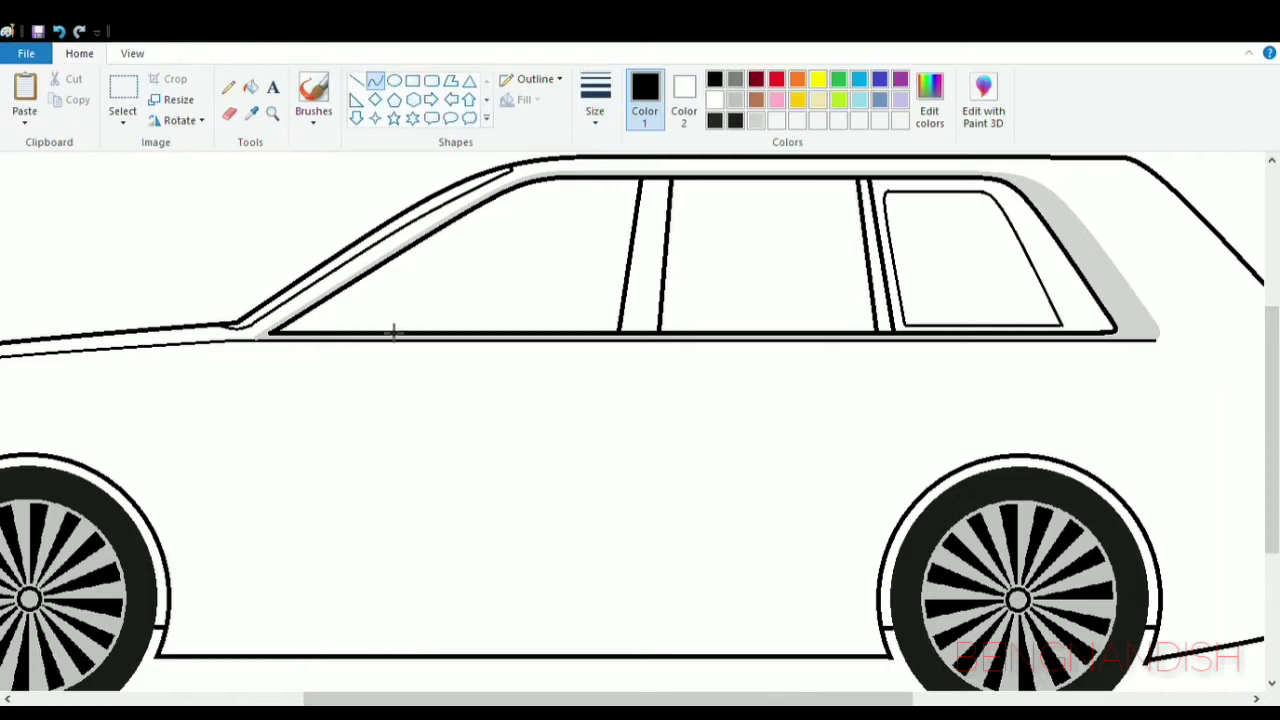
pyautogui.moveTo(255, 348); pyautogui.dragTo(249, 651)
pyautogui.moveTo(245, 480)
pyautogui.mouseDown()
pyautogui.moveTo(240, 377)
pyautogui.moveTo(236, 503)
pyautogui.mouseUp()
# - Try a curved middle door line from the belt line to the sill and a short curved rear door line above the wheel arch
pyautogui.moveTo(648, 342); pyautogui.dragTo(631, 657)
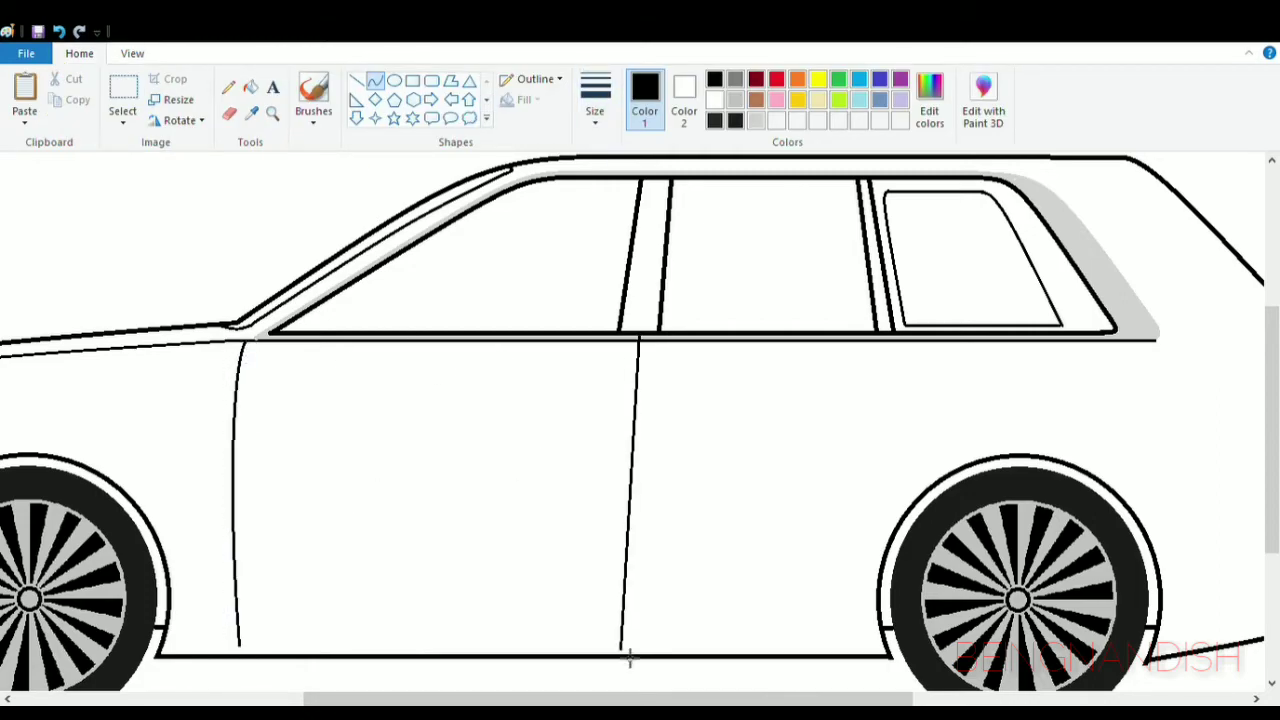
pyautogui.moveTo(630, 484)
pyautogui.mouseDown()
pyautogui.moveTo(640, 457)
pyautogui.moveTo(639, 495)
pyautogui.mouseUp()
pyautogui.click(640, 457)
pyautogui.click(677, 480)
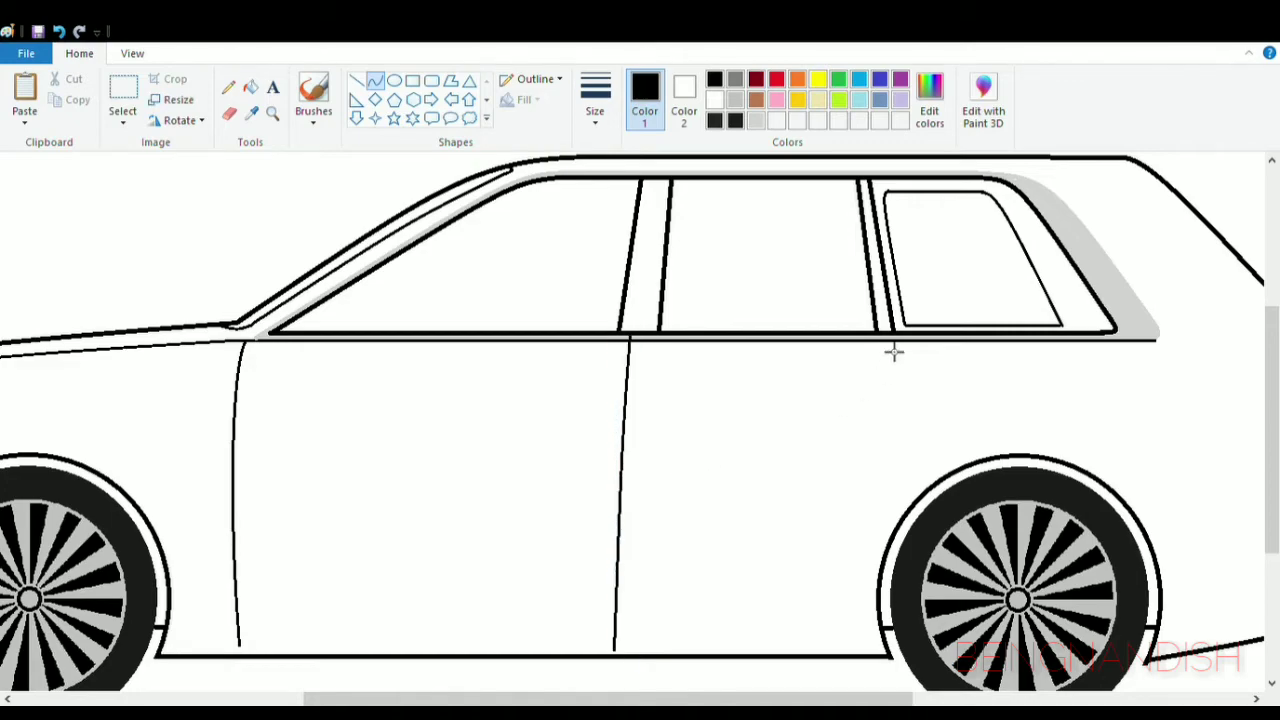
pyautogui.moveTo(900, 343)
pyautogui.mouseDown()
pyautogui.moveTo(917, 469)
pyautogui.moveTo(899, 483)
pyautogui.mouseUp()
pyautogui.click(132, 53)
pyautogui.click(63, 95)
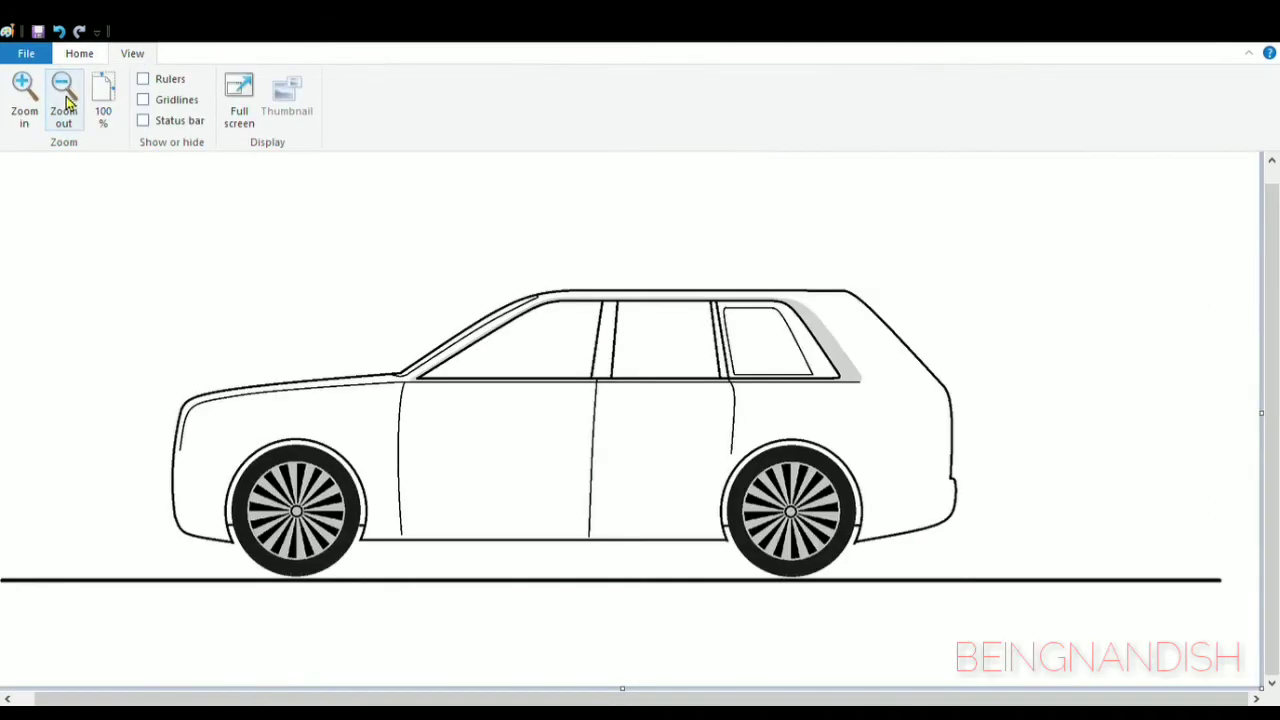
pyautogui.click(24, 92)
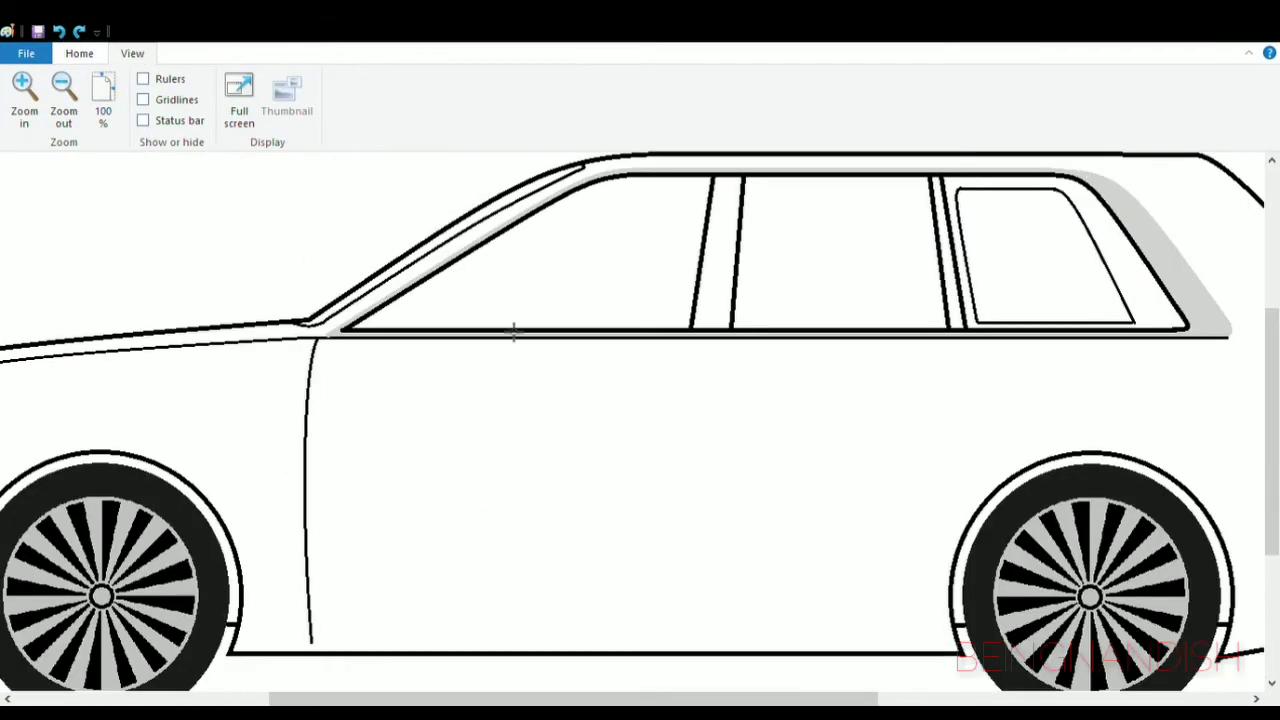
# - Erase the rear slanted line of the middle pillar between the side windows
pyautogui.click(79, 53)
pyautogui.click(229, 114)
pyautogui.moveTo(743, 181); pyautogui.dragTo(732, 327)
pyautogui.click(59, 32)
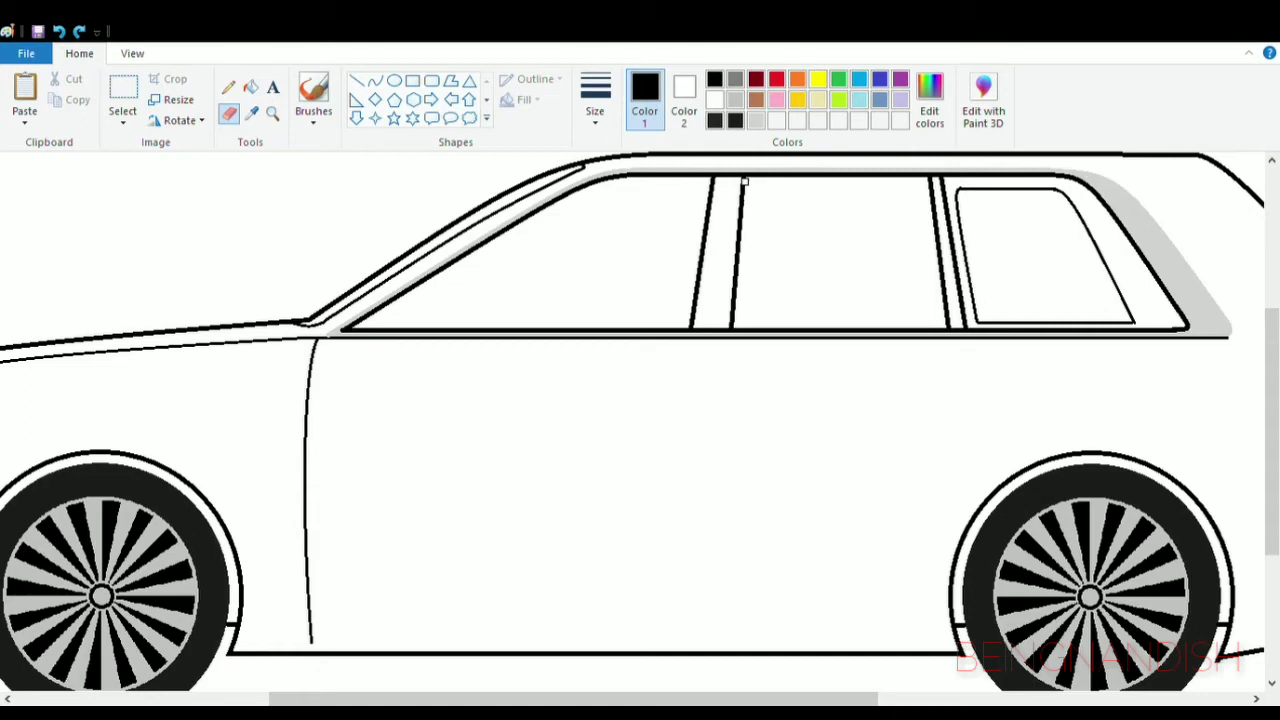
# - Draw the upper part of the rear door line, curving down from the rear window divider towards the wheel arch
pyautogui.click(374, 80)
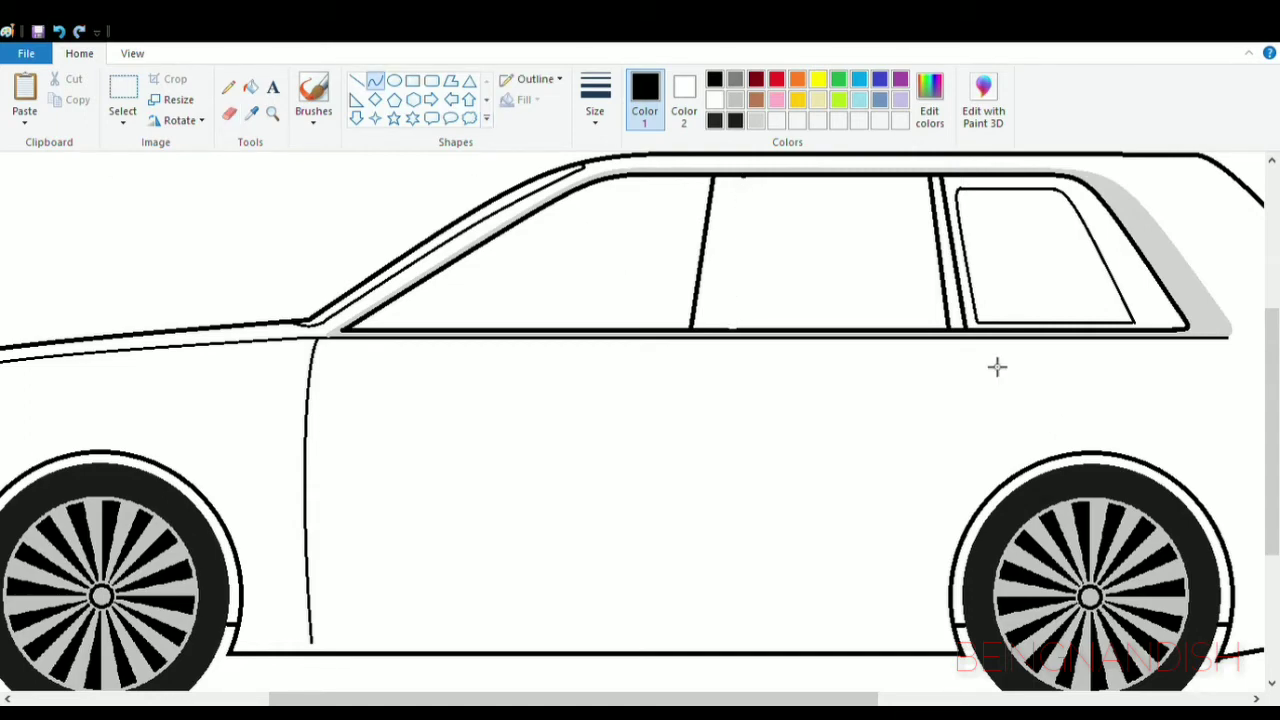
pyautogui.moveTo(964, 334)
pyautogui.mouseDown()
pyautogui.moveTo(968, 474)
pyautogui.moveTo(997, 391)
pyautogui.moveTo(987, 359)
pyautogui.mouseUp()
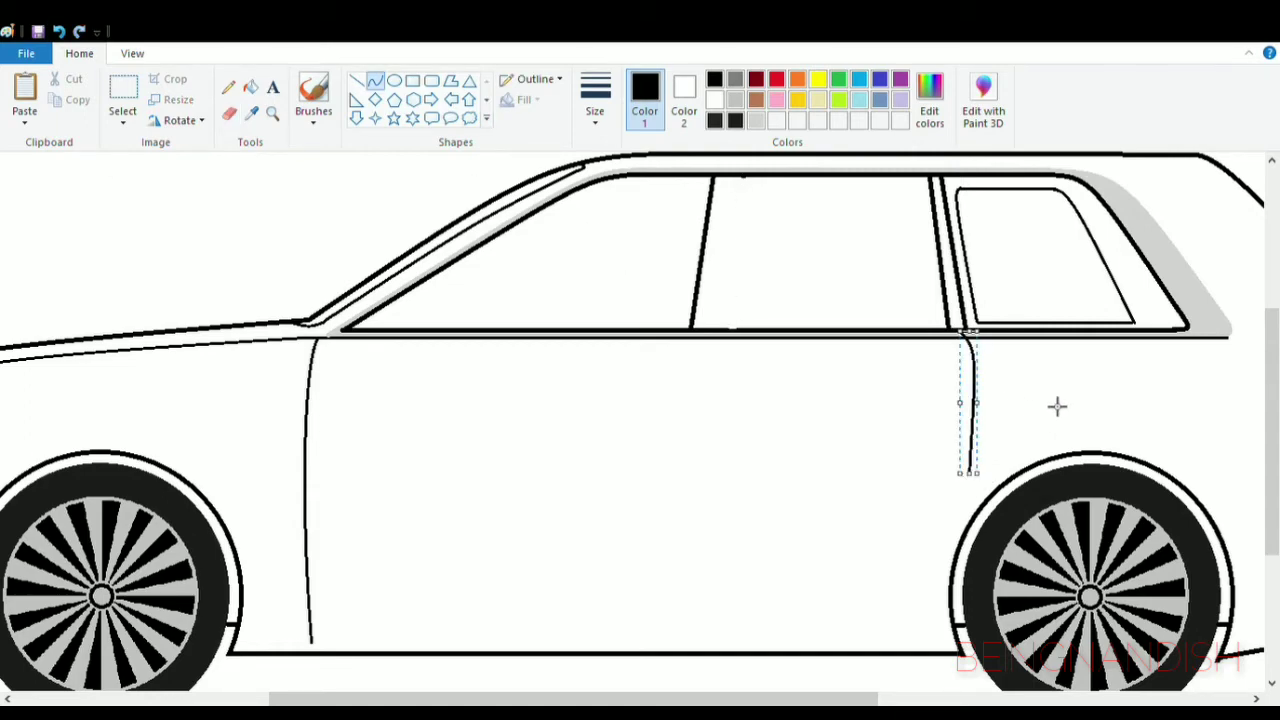
pyautogui.click(977, 485)
# - Try a curve for the lower rear door line beside the rear wheel arch and undo it
pyautogui.moveTo(965, 527); pyautogui.dragTo(948, 587)
pyautogui.moveTo(965, 516); pyautogui.dragTo(948, 549)
pyautogui.click(59, 32)
# - Continue the rear door line as a curve that follows the front of the rear wheel arch down to the sill
pyautogui.click(132, 54)
pyautogui.click(25, 97)
pyautogui.scroll(-4, 300, 430)
pyautogui.moveTo(429, 698); pyautogui.dragTo(693, 698)
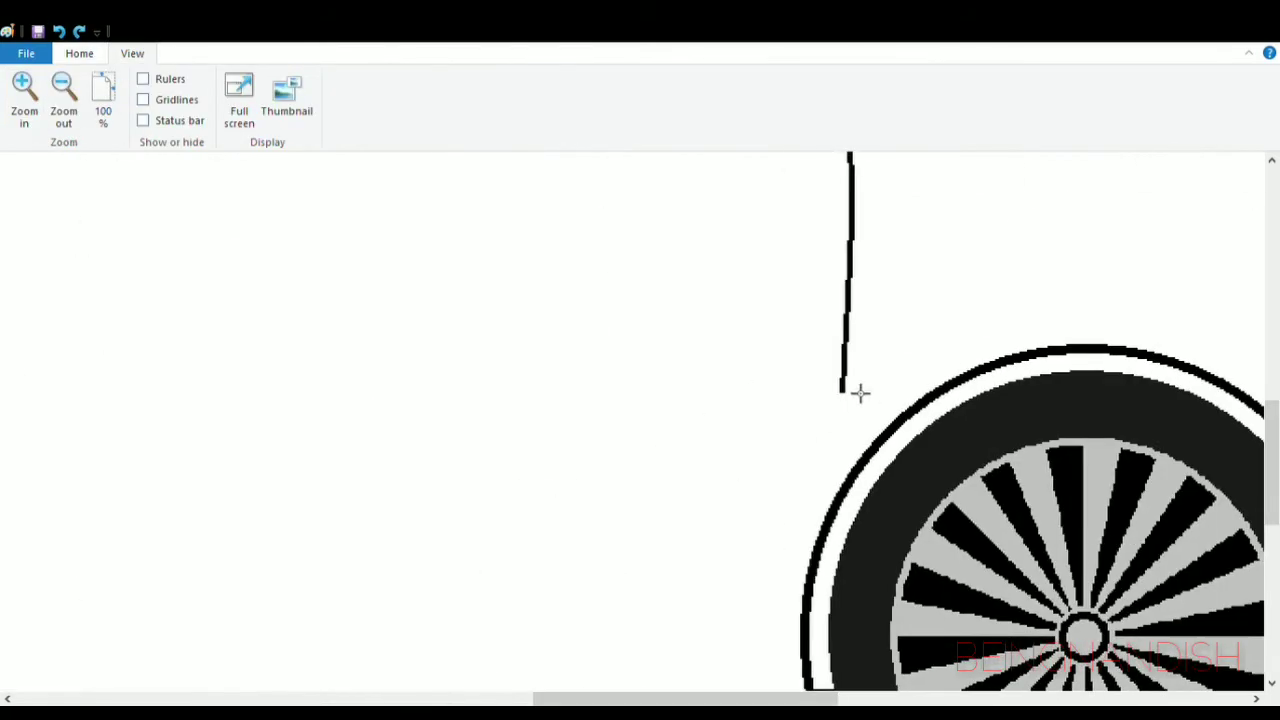
pyautogui.moveTo(851, 399); pyautogui.dragTo(778, 599)
pyautogui.moveTo(838, 445); pyautogui.dragTo(848, 420)
pyautogui.moveTo(801, 540)
pyautogui.mouseDown()
pyautogui.moveTo(801, 477)
pyautogui.moveTo(775, 560)
pyautogui.moveTo(774, 463)
pyautogui.moveTo(763, 618)
pyautogui.mouseUp()
pyautogui.scroll(-1, 741, 415)
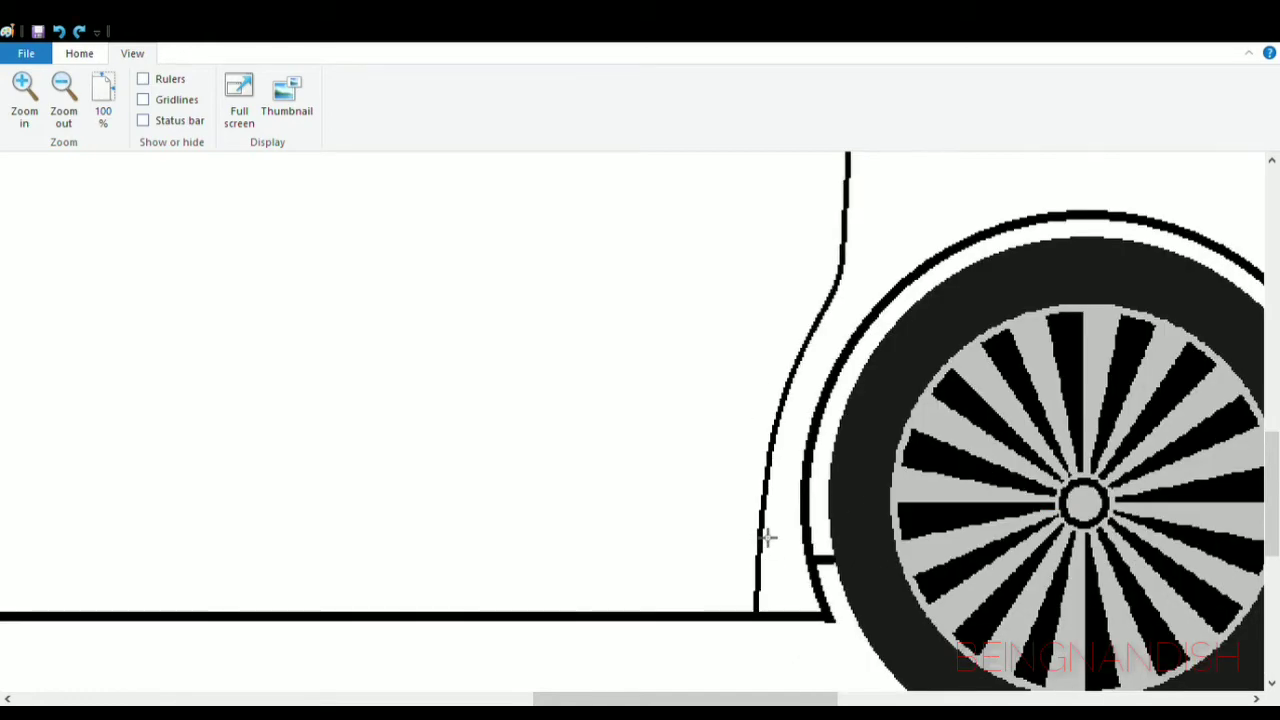
# - Trim the overshooting end of the sill line at the rear wheel arch with the eraser
pyautogui.click(79, 54)
pyautogui.click(229, 114)
pyautogui.click(132, 54)
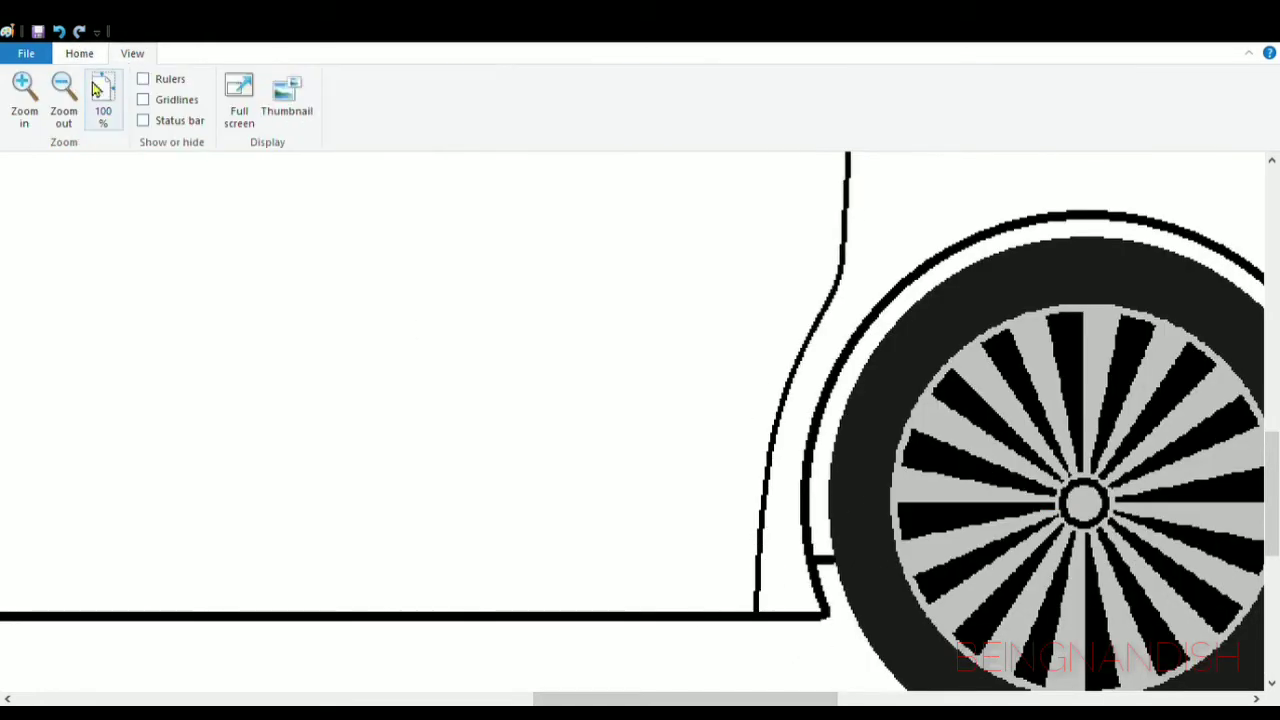
# - Erase the remaining front slanted line of the middle pillar
pyautogui.click(103, 92)
pyautogui.moveTo(831, 700); pyautogui.dragTo(618, 698)
pyautogui.scroll(2, 760, 455)
pyautogui.click(580, 243)
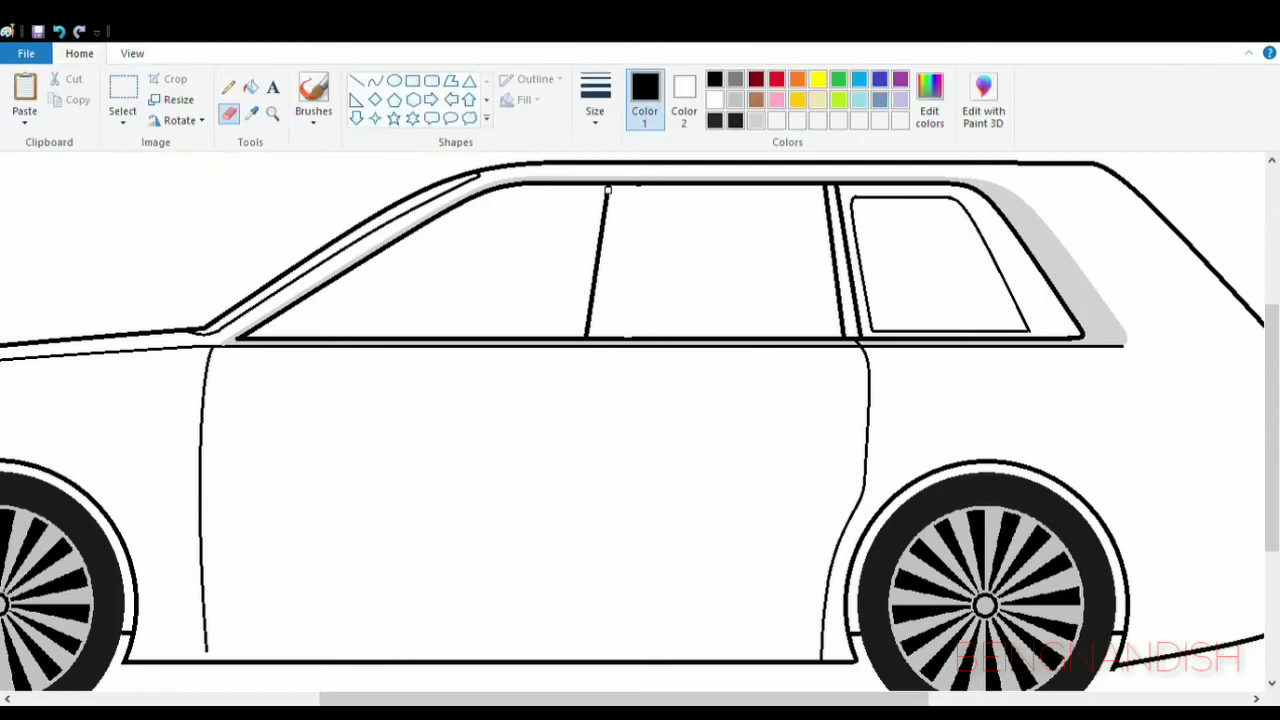
# - Draw a slightly curved middle door line from the belt line down to the sill
pyautogui.click(373, 84)
pyautogui.moveTo(565, 345); pyautogui.dragTo(552, 662)
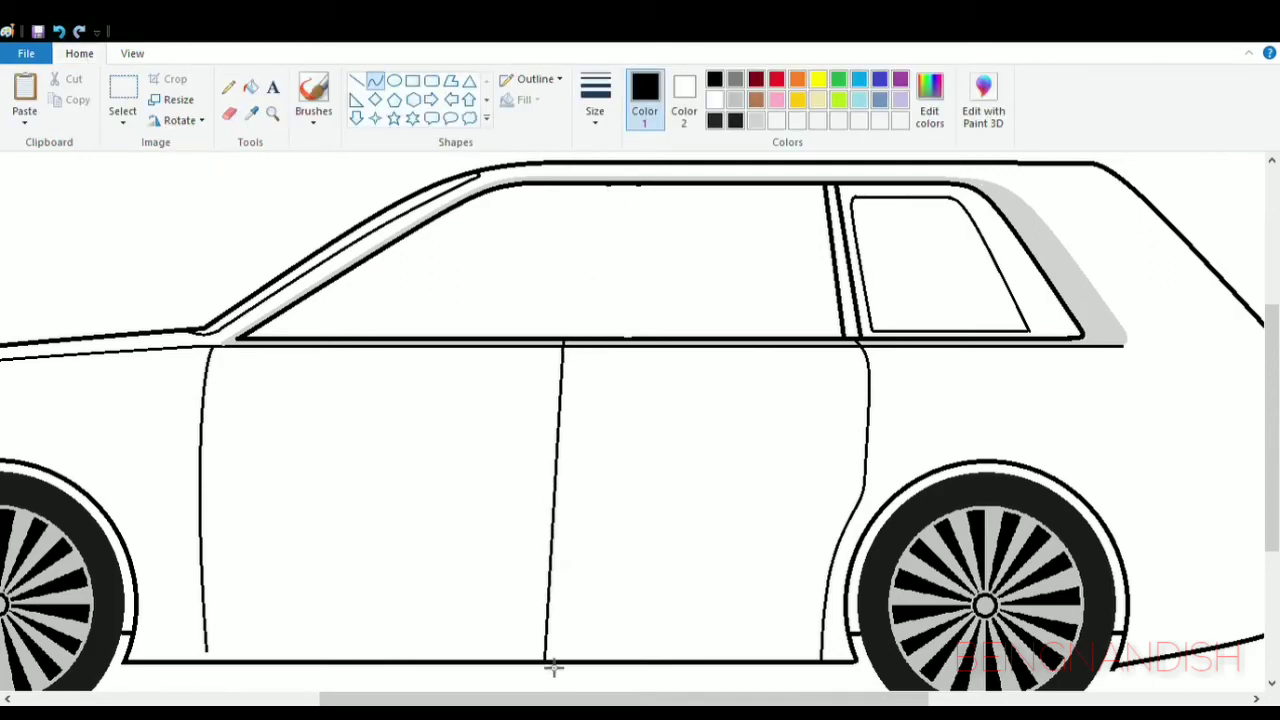
pyautogui.moveTo(562, 517); pyautogui.dragTo(565, 491)
pyautogui.click(563, 491)
# - Draw two slanted black middle pillar lines from the window's top edge to its bottom edge, straddling the middle door line
pyautogui.click(358, 82)
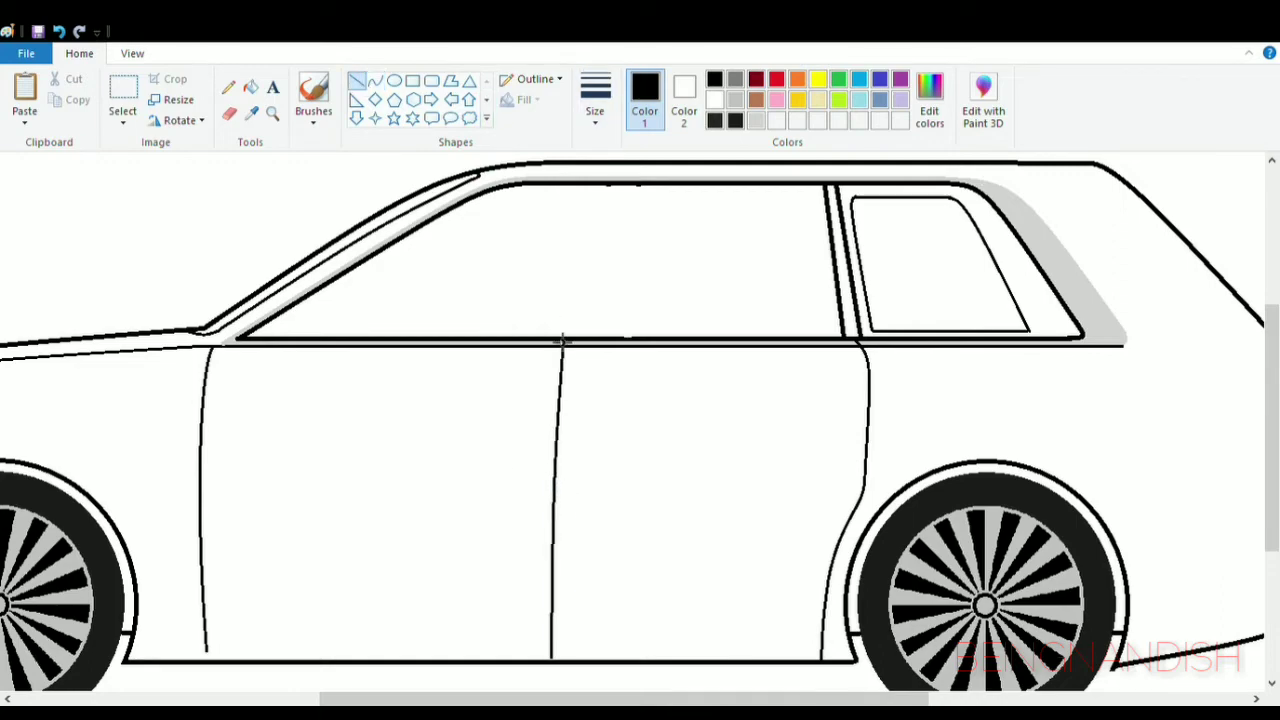
pyautogui.moveTo(552, 337)
pyautogui.mouseDown()
pyautogui.moveTo(586, 184)
pyautogui.moveTo(598, 337)
pyautogui.mouseUp()
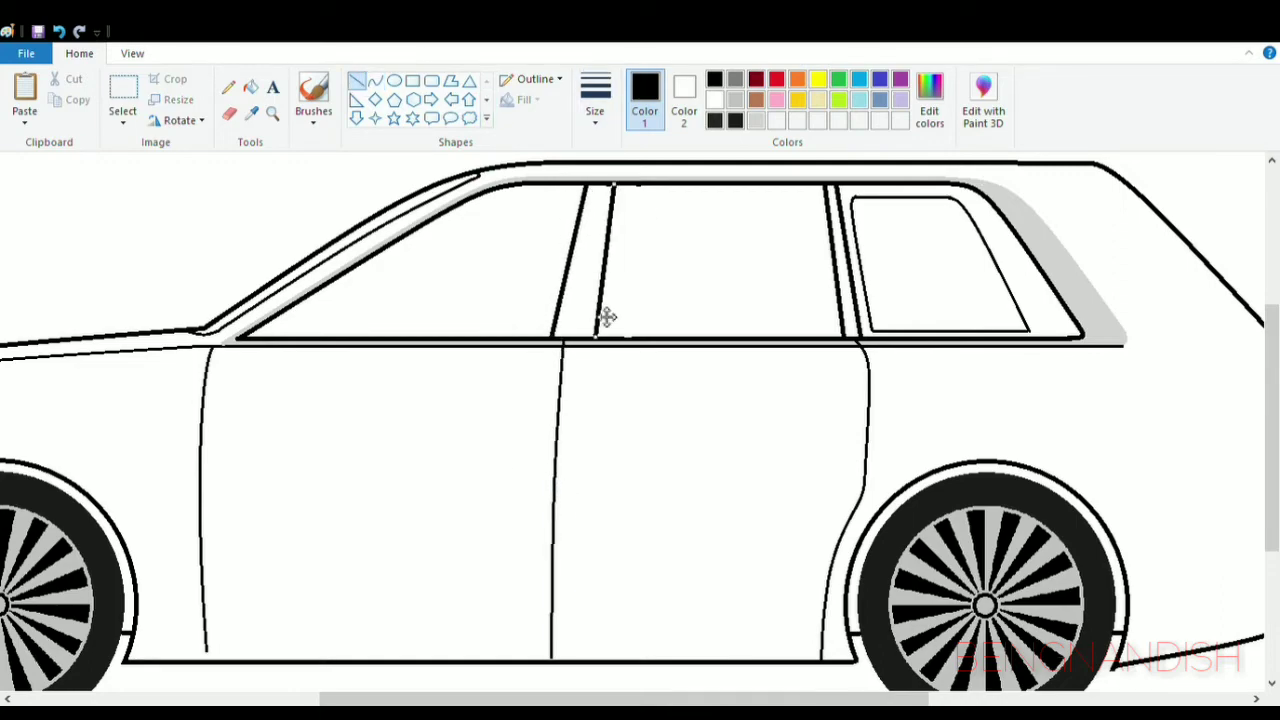
pyautogui.moveTo(615, 269); pyautogui.dragTo(612, 269)
# - Draw a horizontal line just above the sill between the wheel arches and erase the front door line's end below it
pyautogui.hscroll(-2, 334, 537)
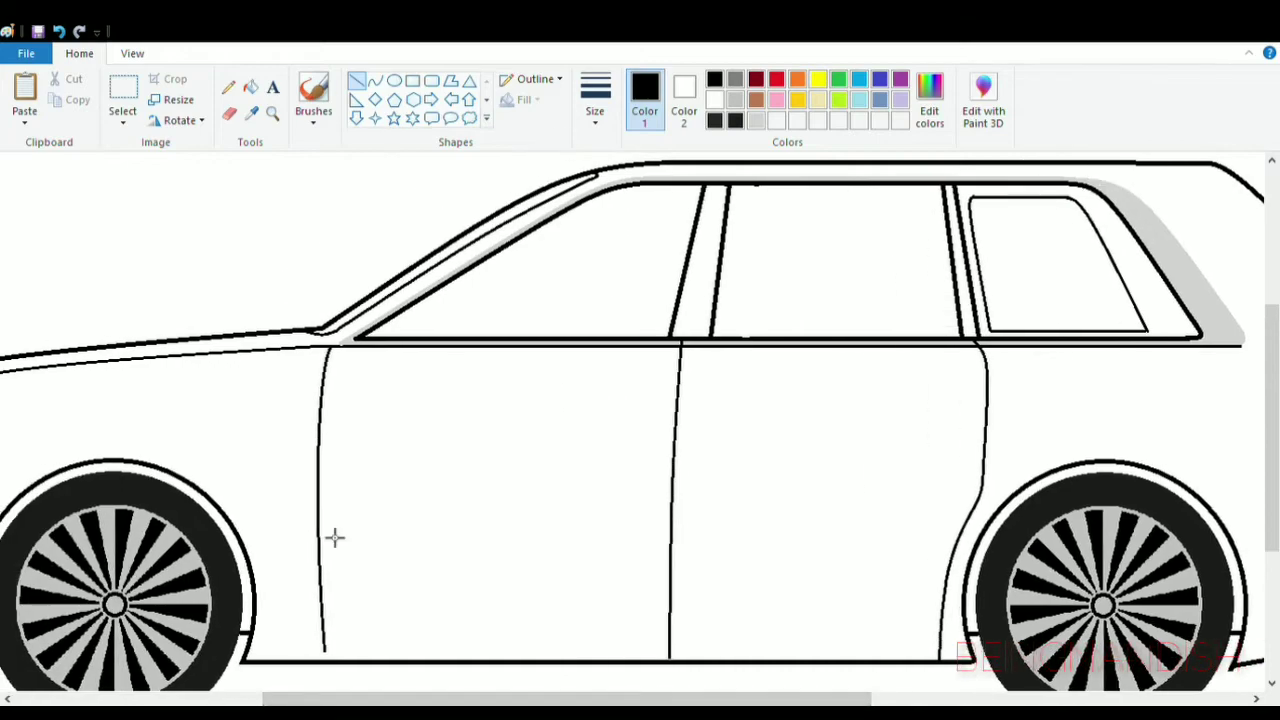
pyautogui.moveTo(254, 625); pyautogui.dragTo(962, 625)
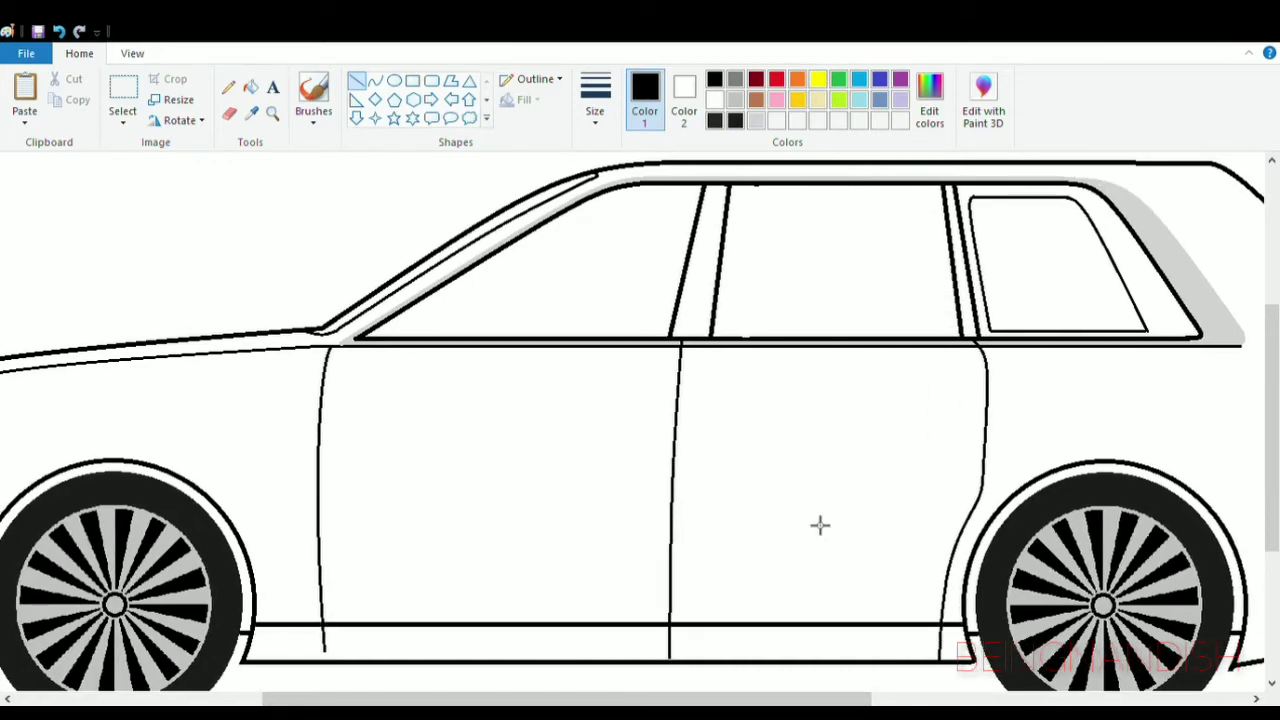
pyautogui.scroll(-2, 816, 520)
pyautogui.click(132, 54)
pyautogui.click(25, 93)
pyautogui.moveTo(354, 699); pyautogui.dragTo(457, 699)
pyautogui.click(79, 54)
pyautogui.click(229, 116)
pyautogui.moveTo(217, 587); pyautogui.dragTo(223, 615)
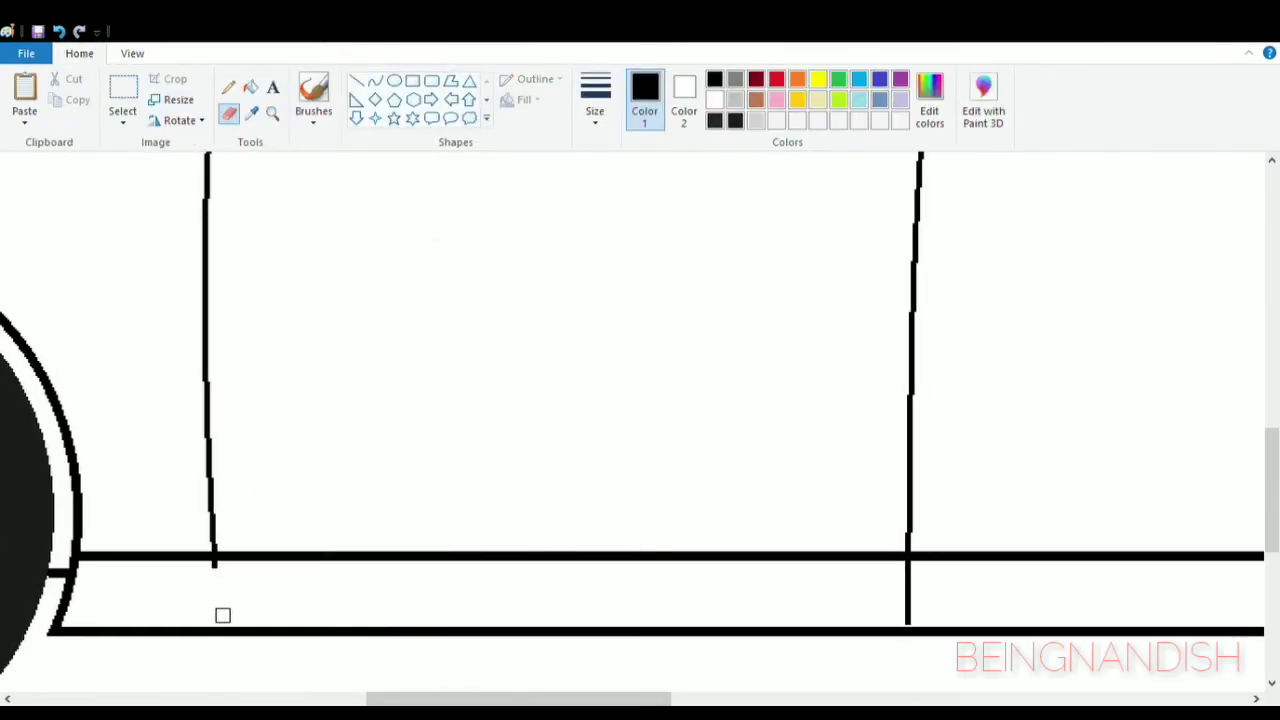
# - Draw a curved corner from the front door line's lower end and a line rearward along the bottom of the doors
pyautogui.click(375, 81)
pyautogui.click(595, 100)
pyautogui.click(605, 187)
pyautogui.moveTo(215, 568); pyautogui.dragTo(281, 597)
pyautogui.moveTo(232, 592)
pyautogui.mouseDown()
pyautogui.moveTo(222, 601)
pyautogui.moveTo(1035, 596)
pyautogui.mouseUp()
pyautogui.click(357, 81)
pyautogui.moveTo(589, 698); pyautogui.dragTo(748, 698)
pyautogui.moveTo(379, 596)
pyautogui.mouseDown()
pyautogui.moveTo(790, 596)
pyautogui.moveTo(794, 618)
pyautogui.mouseUp()
pyautogui.click(229, 114)
pyautogui.moveTo(690, 698)
pyautogui.mouseDown()
pyautogui.moveTo(450, 698)
pyautogui.moveTo(622, 698)
pyautogui.mouseUp()
# - Draw a long, thin rounded rectangle for the door handles, centred across the middle door line below the belt line
pyautogui.click(132, 54)
pyautogui.click(64, 98)
pyautogui.scroll(5, 575, 427)
pyautogui.click(24, 98)
pyautogui.scroll(-3, 388, 366)
pyautogui.click(94, 58)
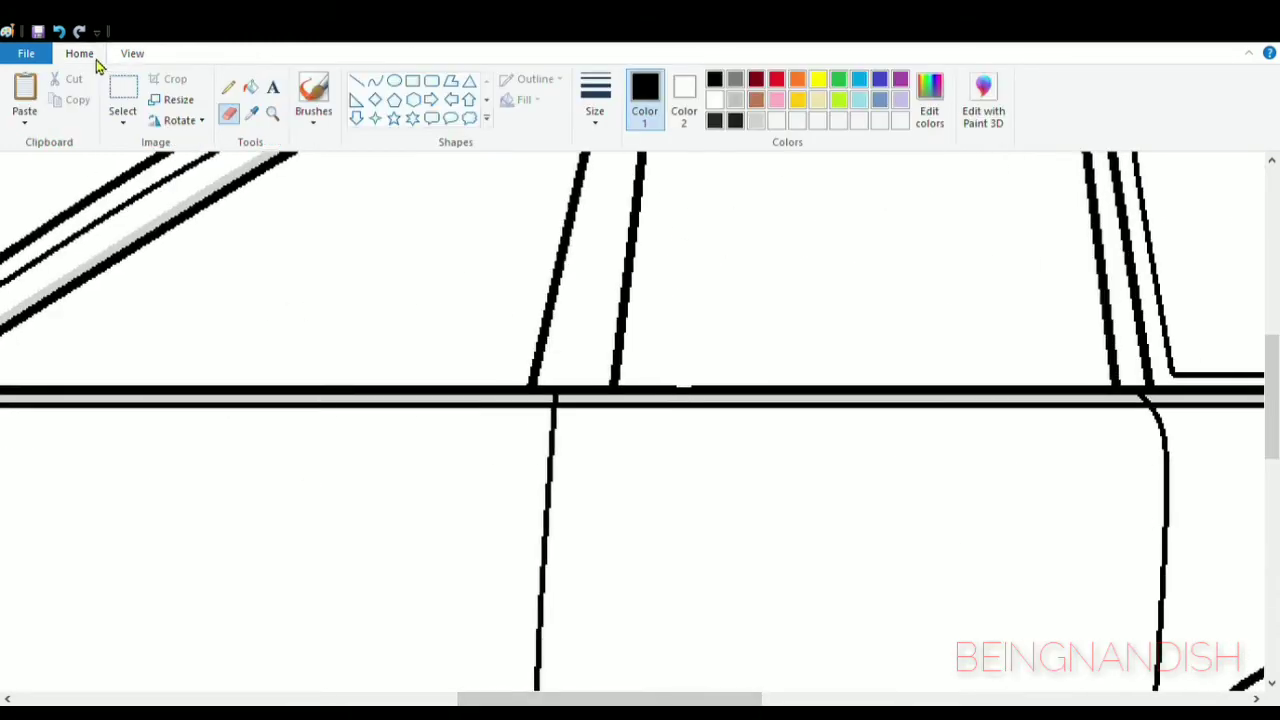
pyautogui.click(432, 80)
pyautogui.moveTo(401, 454); pyautogui.dragTo(757, 487)
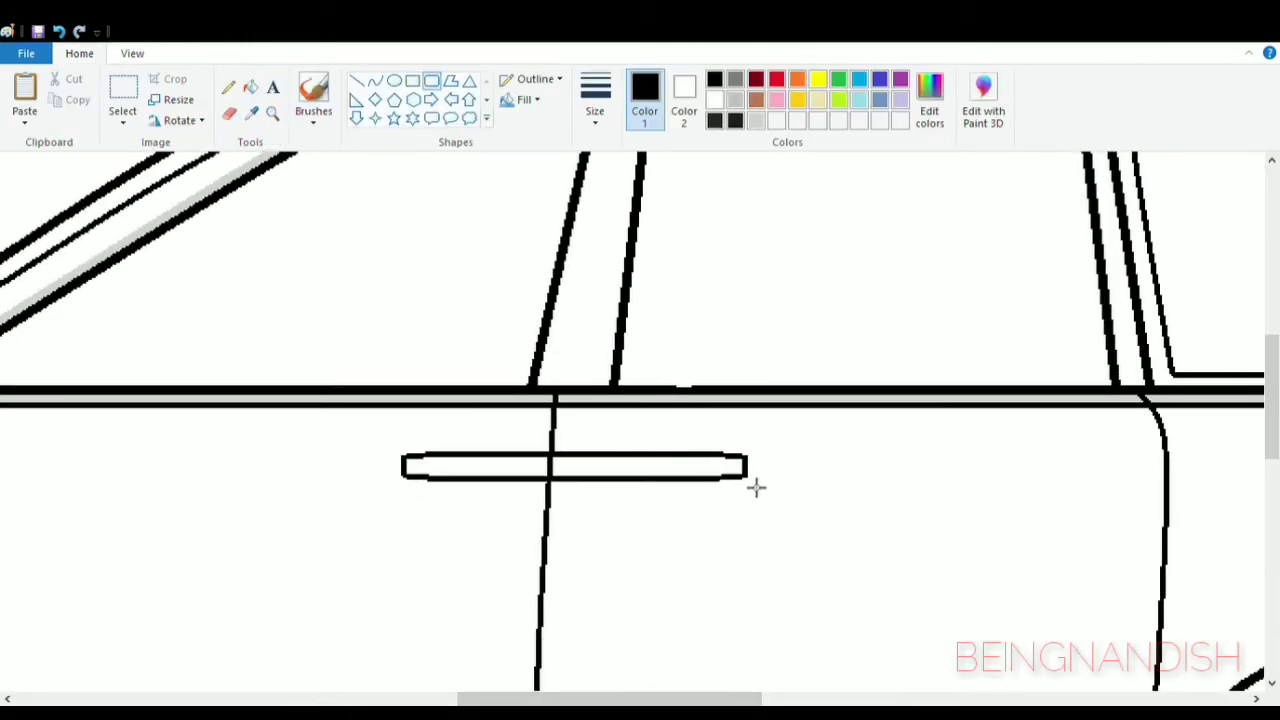
pyautogui.moveTo(614, 474); pyautogui.dragTo(585, 471)
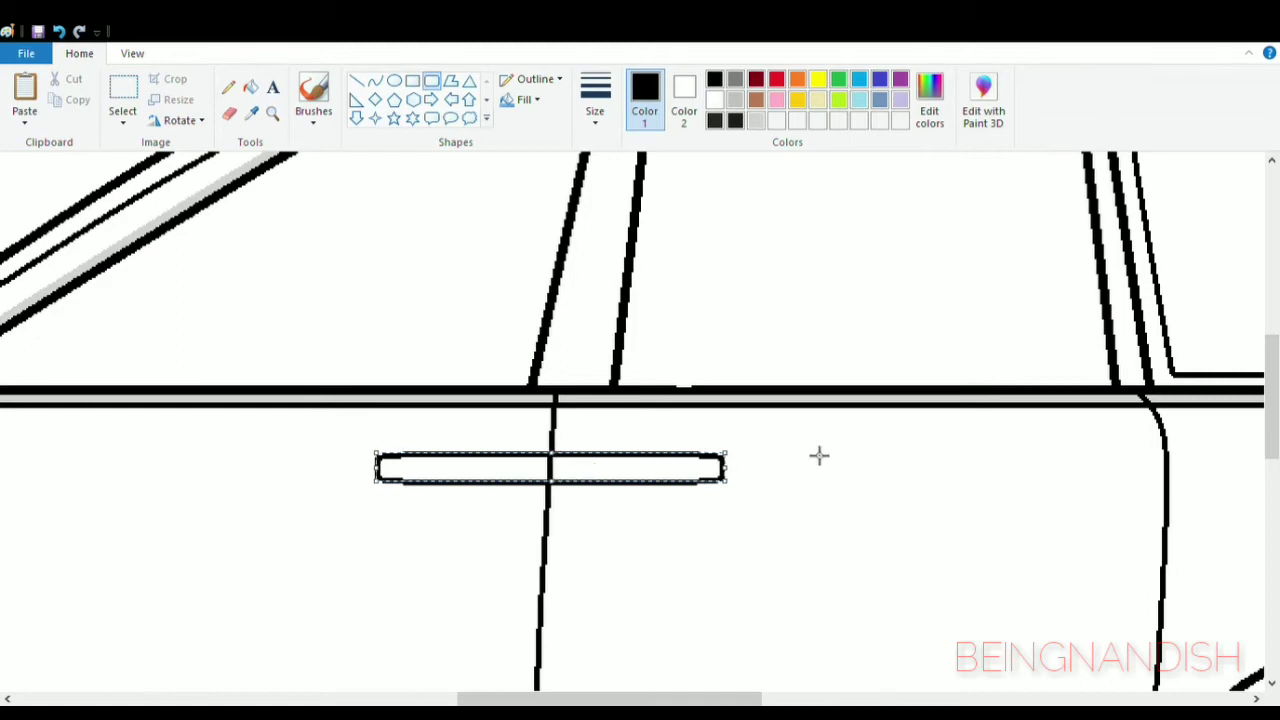
# - Draw a short horizontal black line inside each half of the door handle shape
pyautogui.click(253, 115)
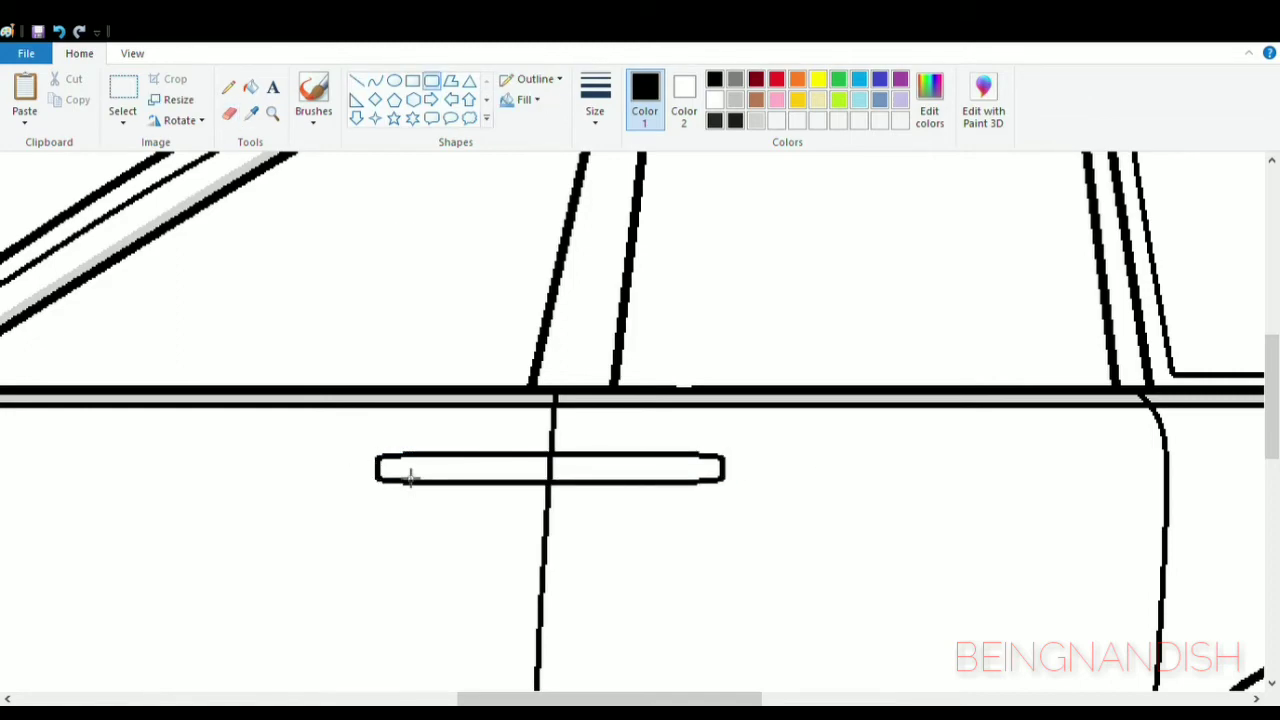
pyautogui.moveTo(389, 463); pyautogui.dragTo(510, 474)
pyautogui.moveTo(591, 473); pyautogui.dragTo(704, 466)
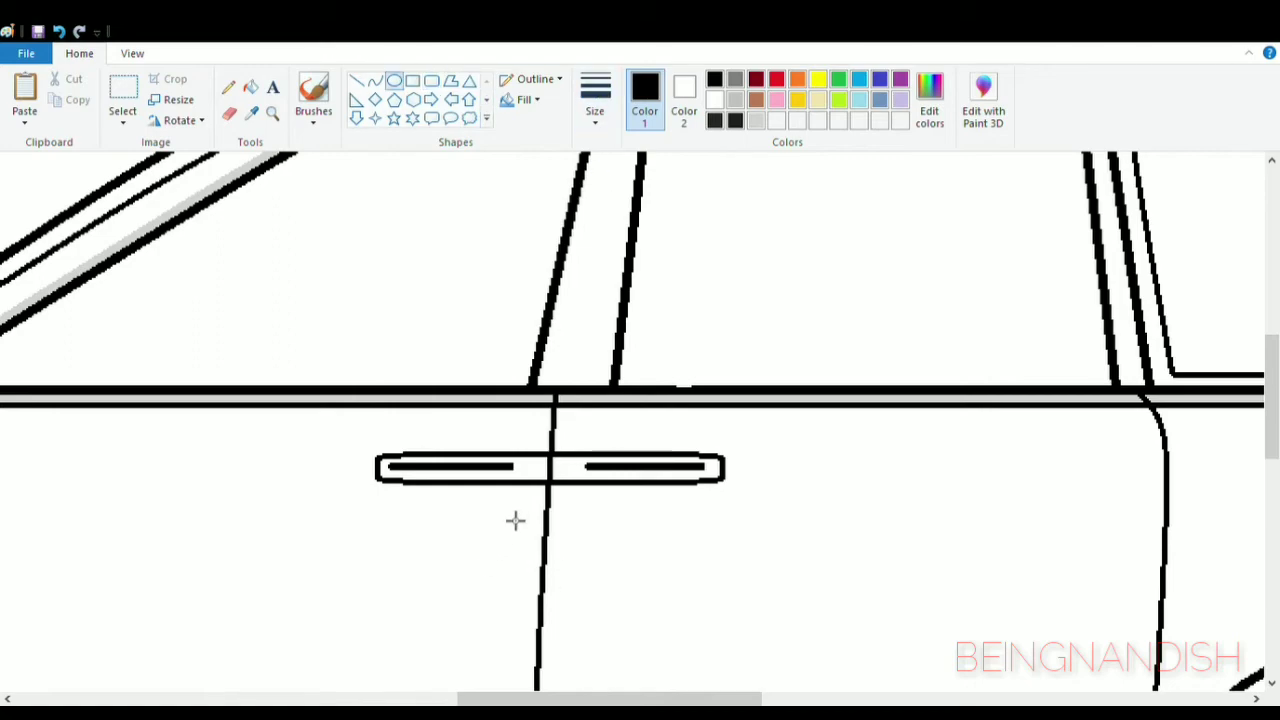
# - Fill both halves of the door handle and the small circle below the front half with light grey
pyautogui.click(251, 88)
pyautogui.click(757, 120)
pyautogui.click(524, 526)
pyautogui.hotkey('ctrl', 'z')
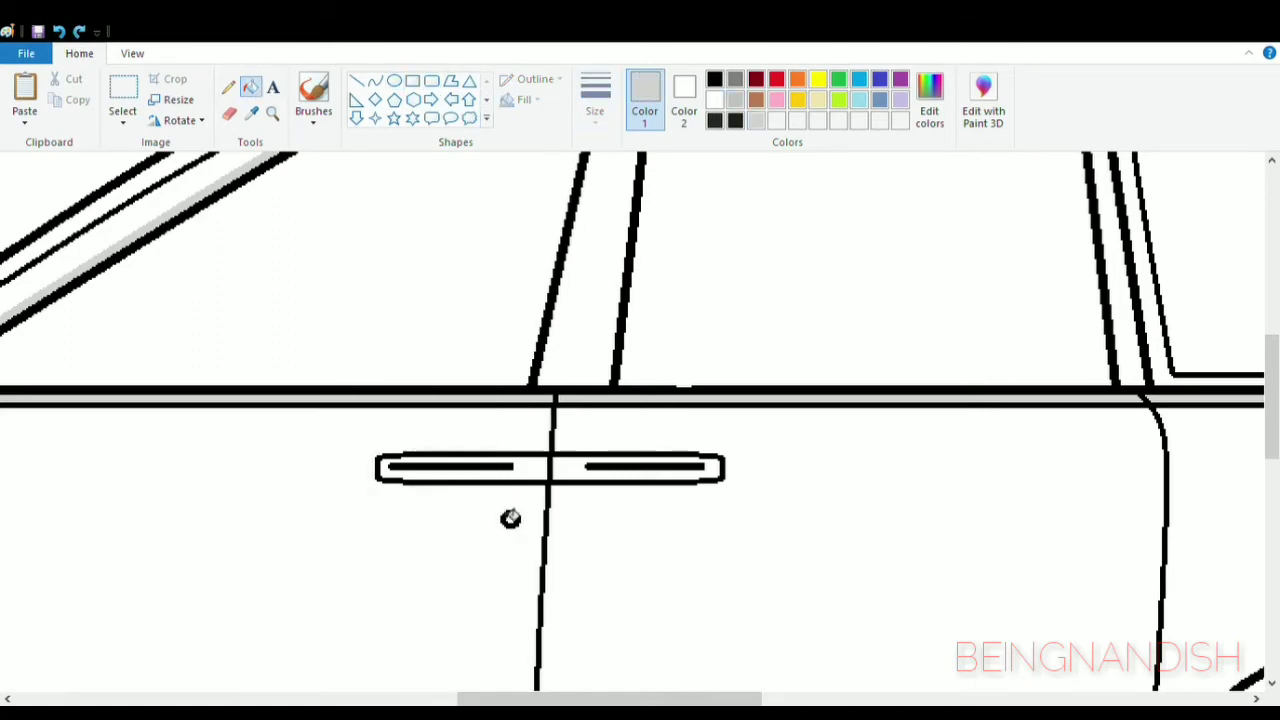
pyautogui.click(541, 474)
pyautogui.click(561, 474)
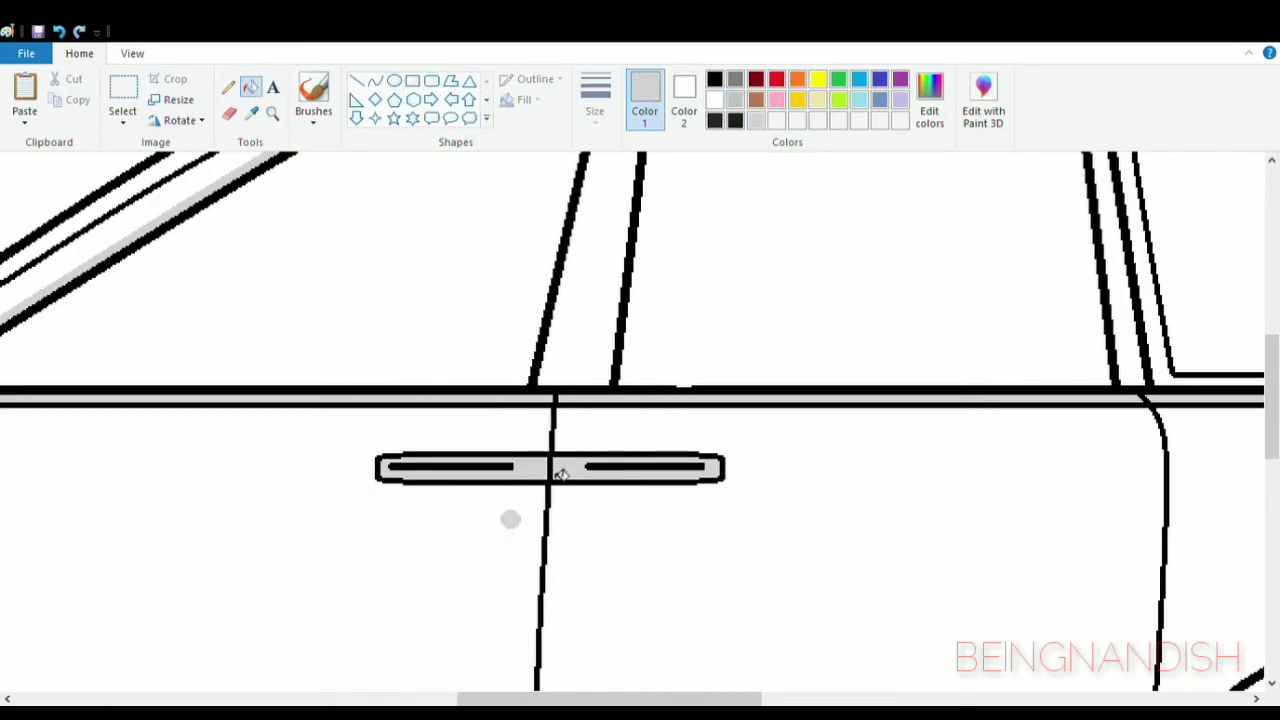
# - Draw the curved black front and top edge of a side mirror in the lower front corner of the front window
pyautogui.click(714, 79)
pyautogui.moveTo(609, 699); pyautogui.dragTo(512, 699)
pyautogui.scroll(2, 304, 178)
pyautogui.click(374, 80)
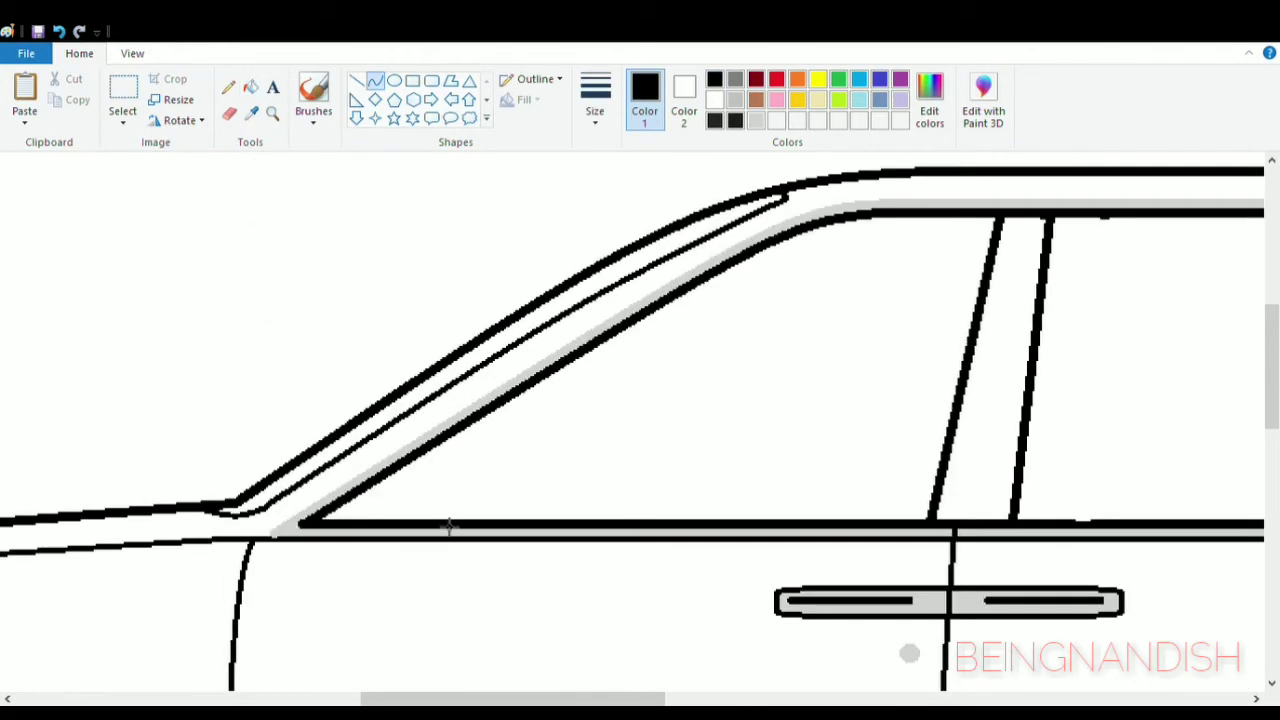
pyautogui.moveTo(445, 491); pyautogui.dragTo(536, 421)
pyautogui.moveTo(490, 456); pyautogui.dragTo(474, 426)
# - Draw the side mirror's curved rear edge and its short bottom edge with a rounded corner
pyautogui.moveTo(556, 469); pyautogui.dragTo(556, 499)
pyautogui.moveTo(552, 466); pyautogui.dragTo(563, 443)
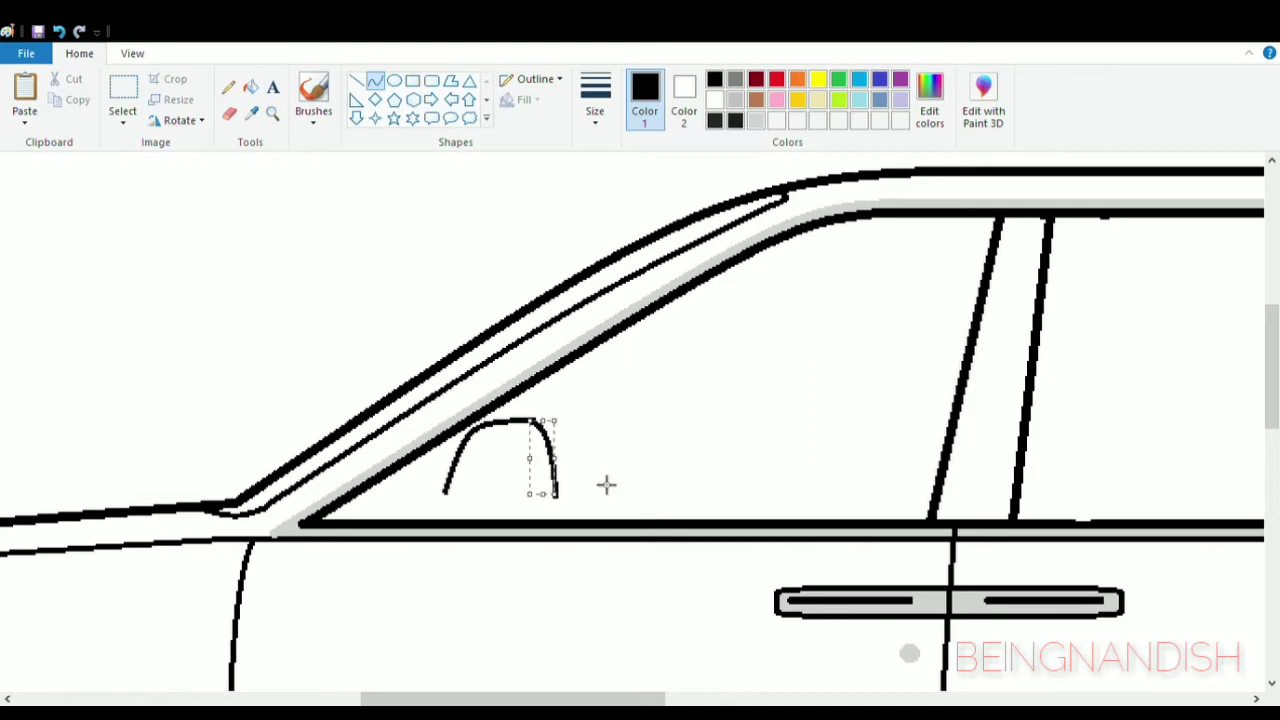
pyautogui.moveTo(556, 500); pyautogui.dragTo(493, 507)
pyautogui.moveTo(542, 508); pyautogui.dragTo(557, 516)
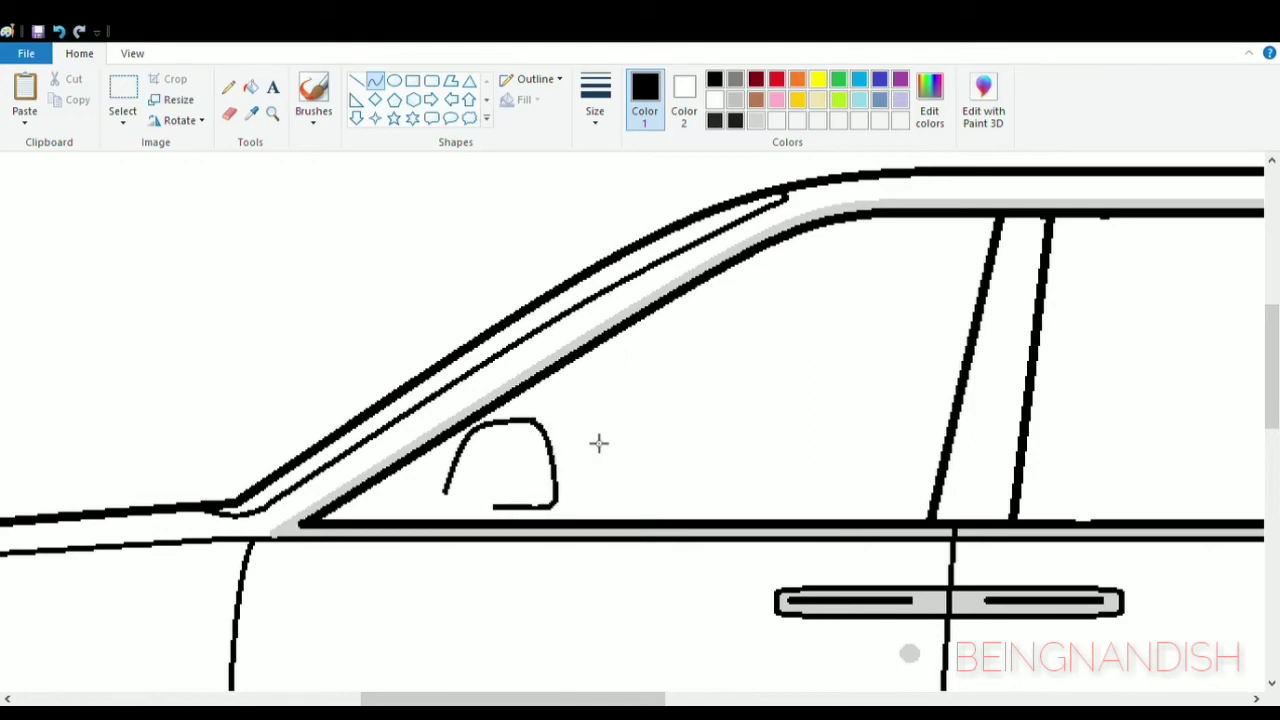
# - Draw the mirror's stem down to just below the belt line and erase the window trim lines inside it
pyautogui.click(359, 82)
pyautogui.click(375, 82)
pyautogui.moveTo(451, 516); pyautogui.dragTo(458, 528)
pyautogui.click(60, 35)
pyautogui.click(358, 82)
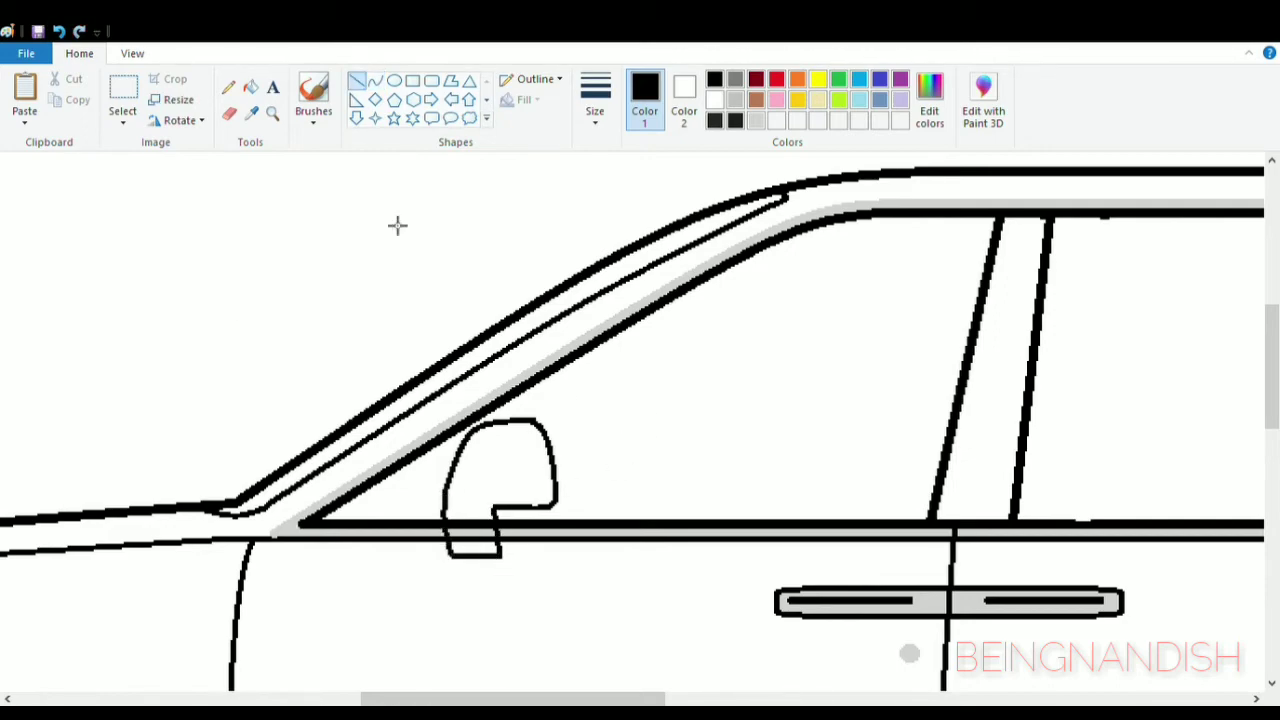
pyautogui.click(229, 113)
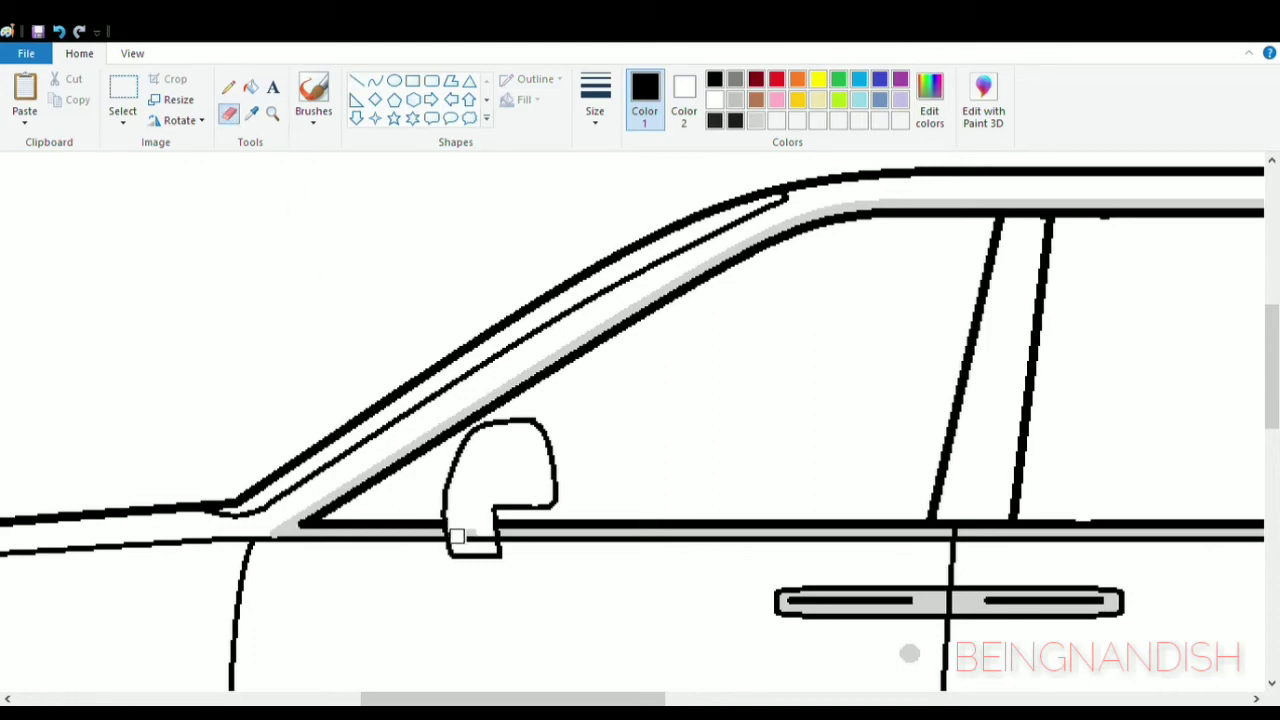
pyautogui.click(358, 84)
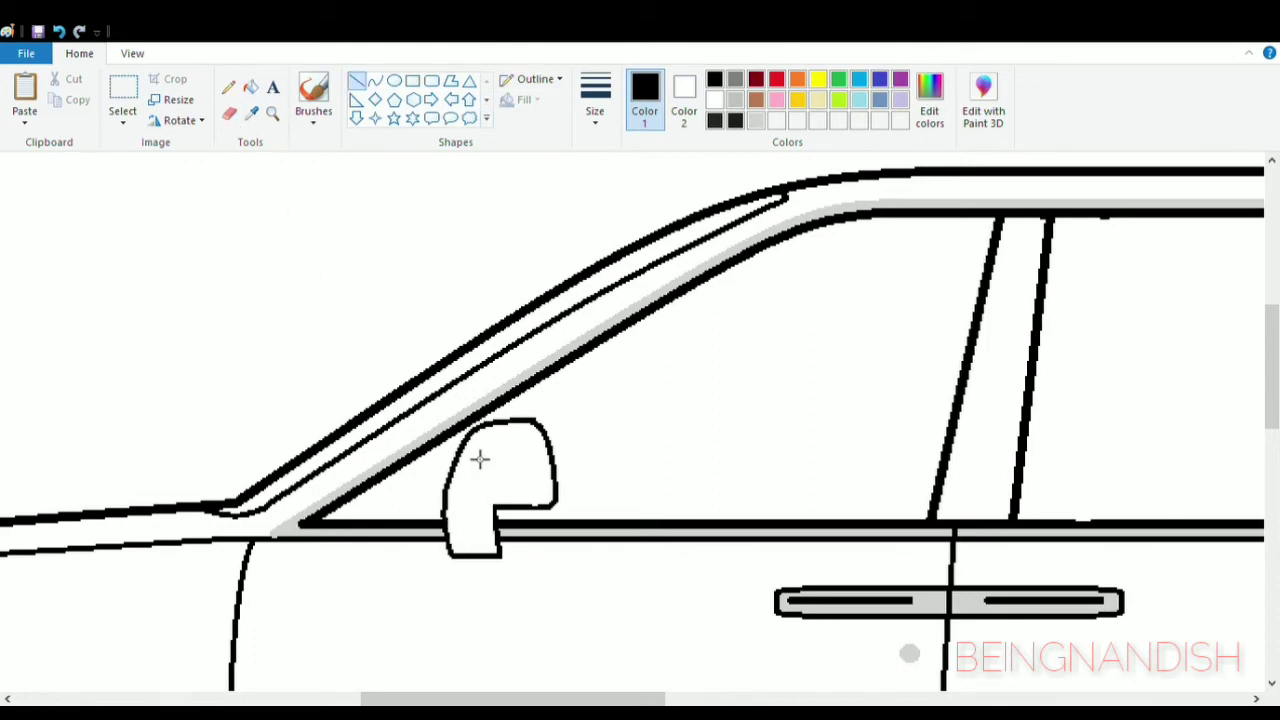
# - Draw a thin slanted line from the belt line up to the window frame just in front of the side mirror
pyautogui.moveTo(434, 524); pyautogui.dragTo(458, 432)
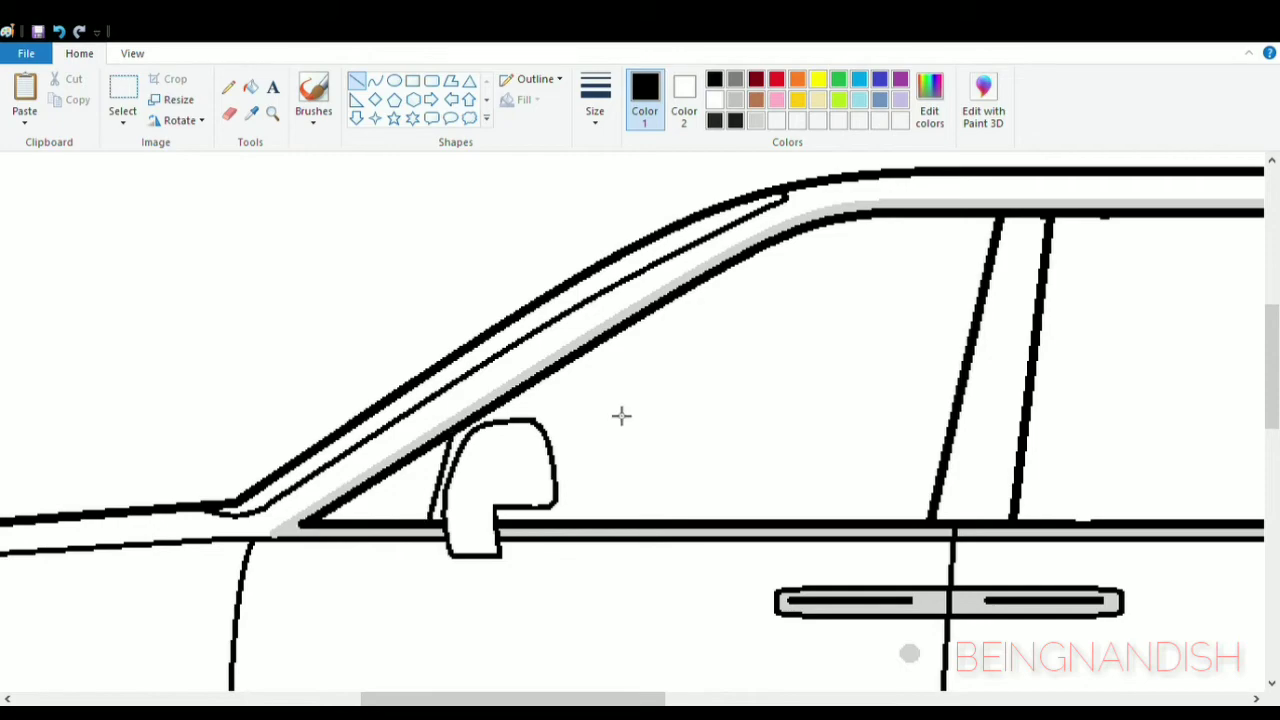
pyautogui.click(132, 53)
pyautogui.click(63, 95)
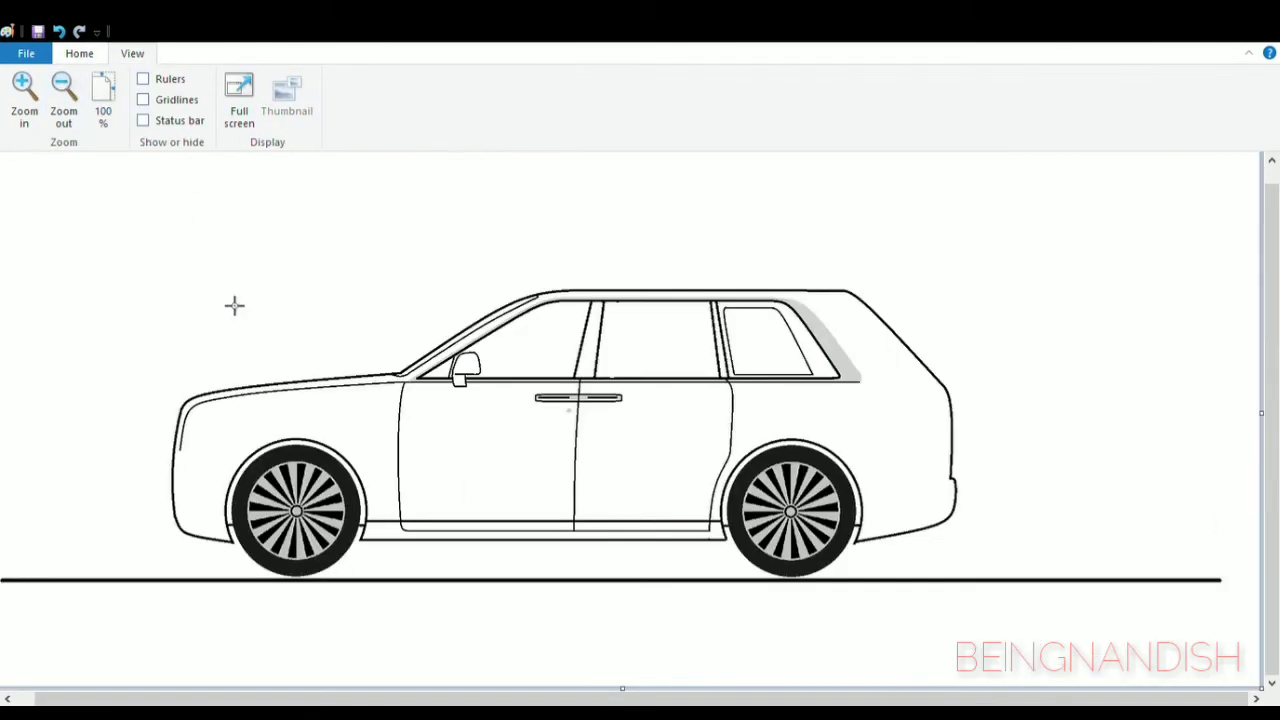
# - Erase the lower rear end of the front wheel arch, between the two sill lines
pyautogui.click(24, 90)
pyautogui.moveTo(531, 693); pyautogui.dragTo(597, 693)
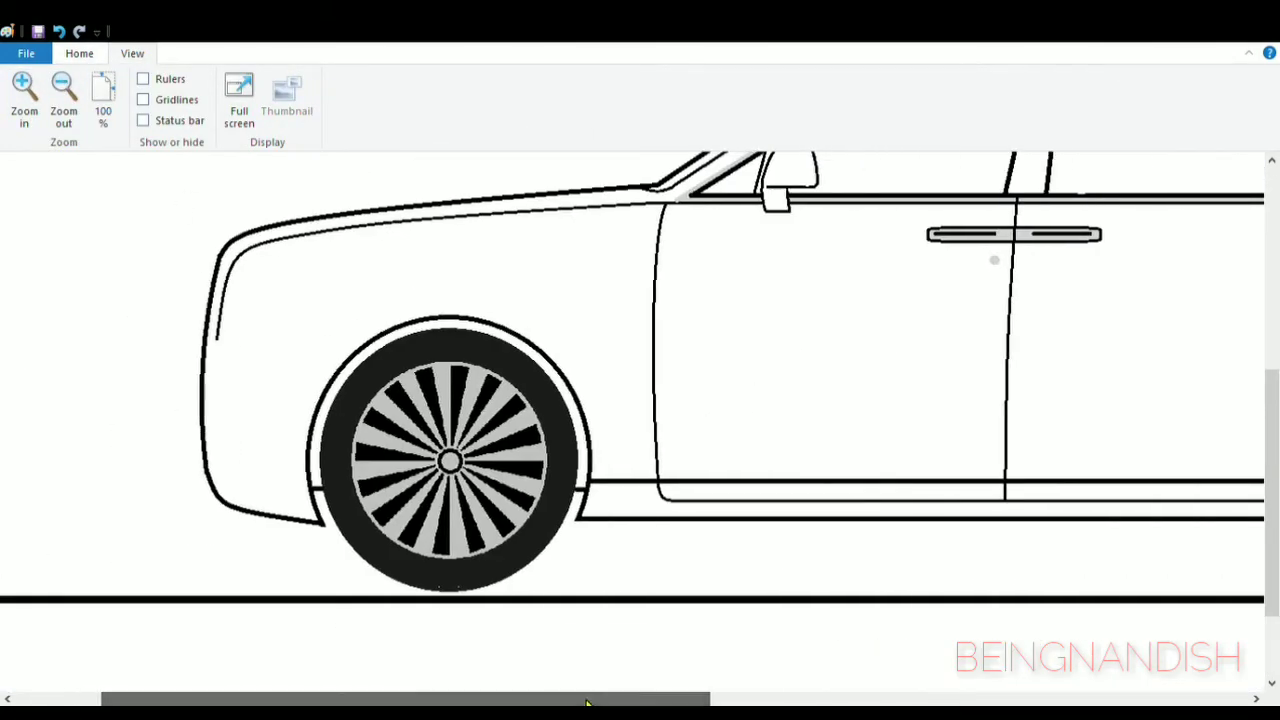
pyautogui.click(24, 90)
pyautogui.moveTo(386, 699); pyautogui.dragTo(538, 699)
pyautogui.scroll(-1, 389, 699)
pyautogui.click(79, 53)
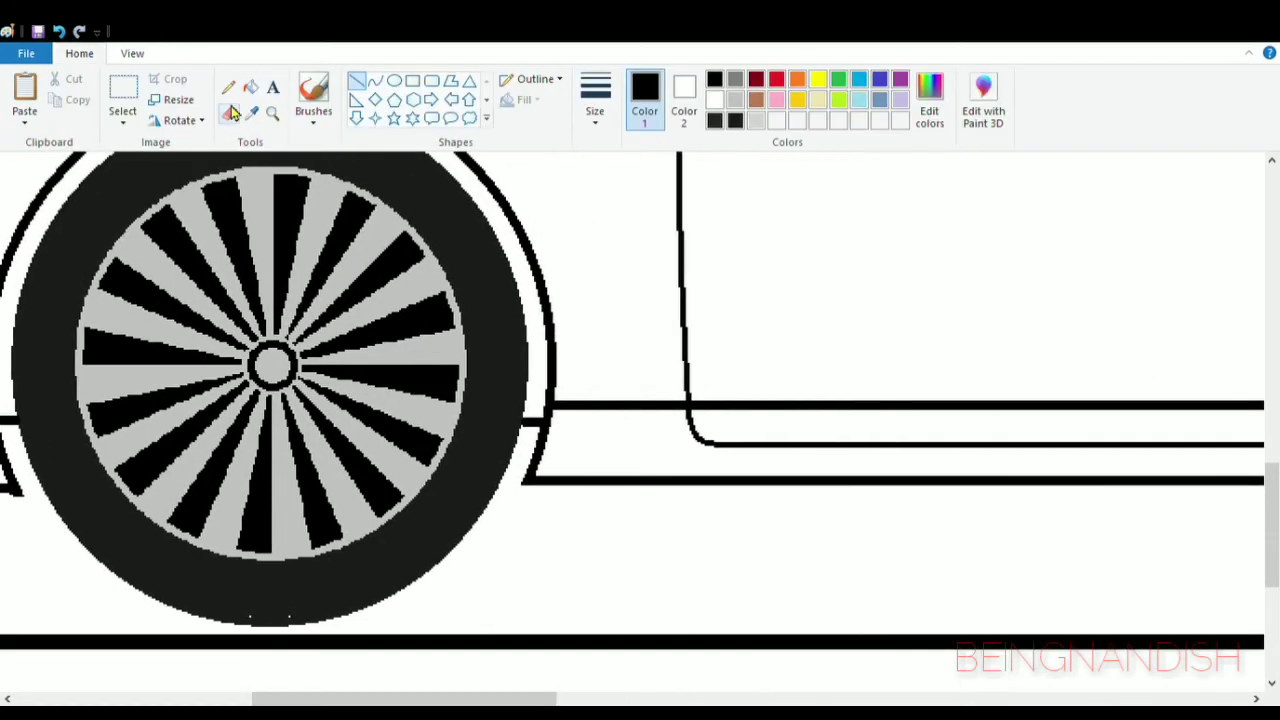
pyautogui.click(229, 114)
pyautogui.moveTo(550, 397); pyautogui.dragTo(528, 478)
pyautogui.click(375, 80)
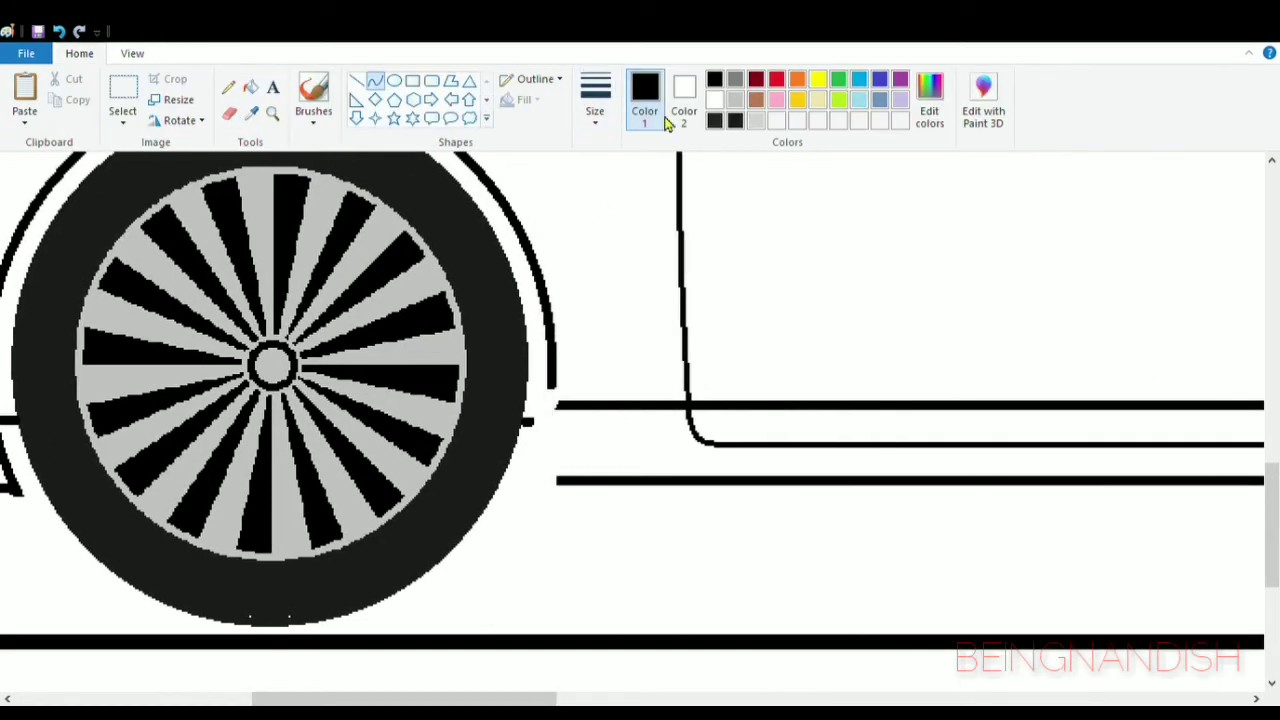
pyautogui.moveTo(553, 387)
pyautogui.mouseDown()
pyautogui.moveTo(560, 484)
pyautogui.moveTo(604, 287)
pyautogui.mouseUp()
pyautogui.hotkey('ctrl', 'z')
# - Draw a nearly vertical straight line continuing the front wheel arch down to the front end of the lower sill line
pyautogui.click(357, 80)
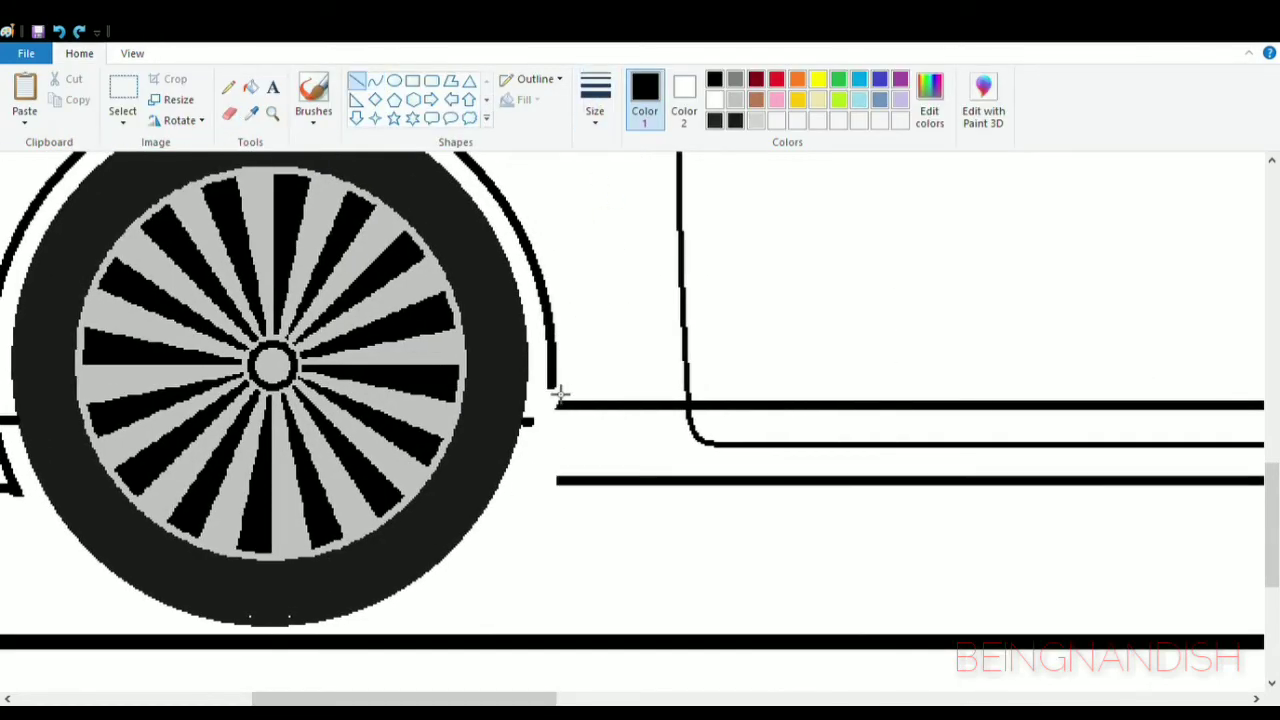
pyautogui.moveTo(553, 386); pyautogui.dragTo(559, 484)
pyautogui.scroll(2, 629, 455)
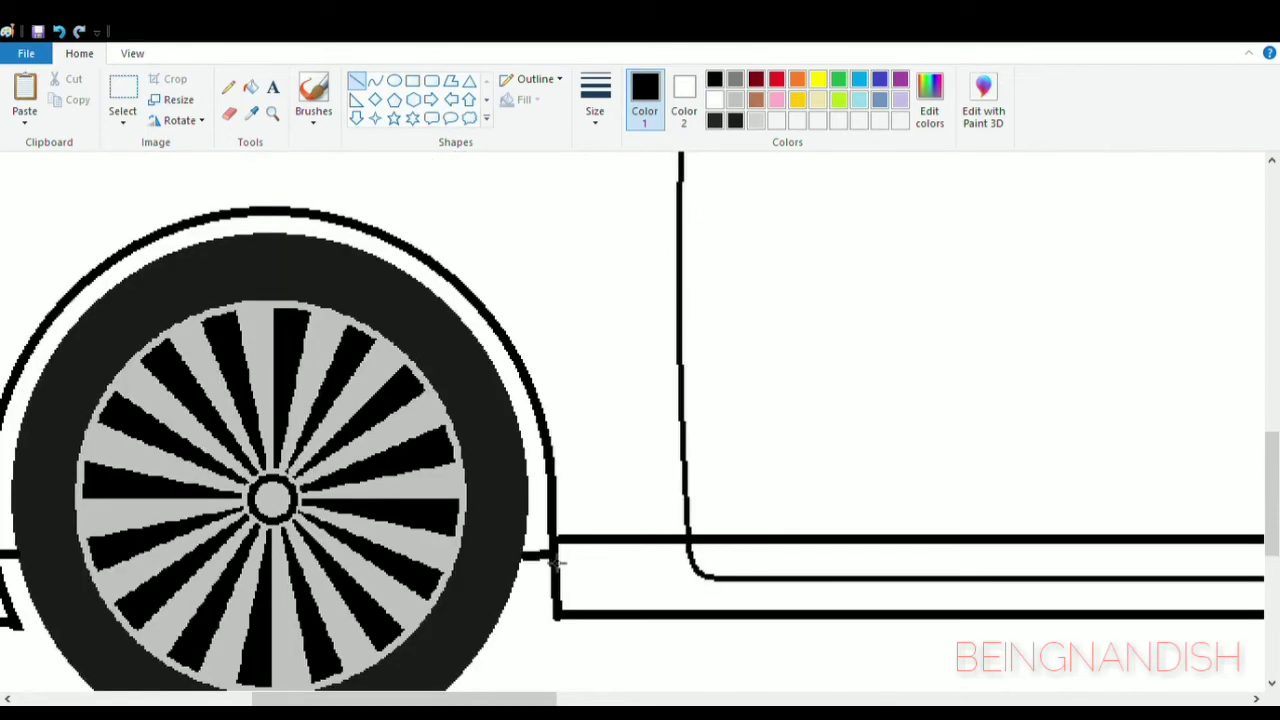
# - Erase the lower front end of the rear wheel arch where it meets the sill lines
pyautogui.scroll(-2, 553, 565)
pyautogui.click(229, 113)
pyautogui.hscroll(10, 557, 495)
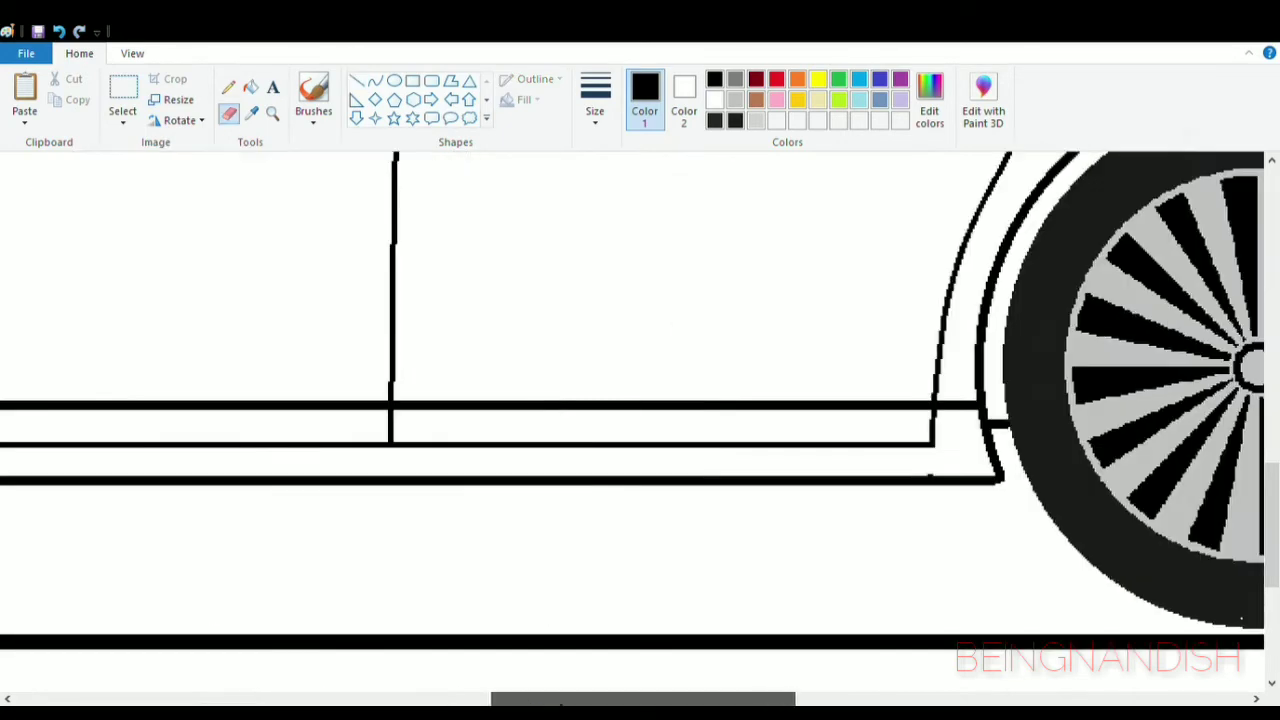
pyautogui.moveTo(748, 430)
pyautogui.mouseDown()
pyautogui.moveTo(769, 480)
pyautogui.moveTo(742, 481)
pyautogui.mouseUp()
# - Draw a slightly curved line continuing the rear wheel arch down to the rear end of the lower sill line
pyautogui.click(375, 81)
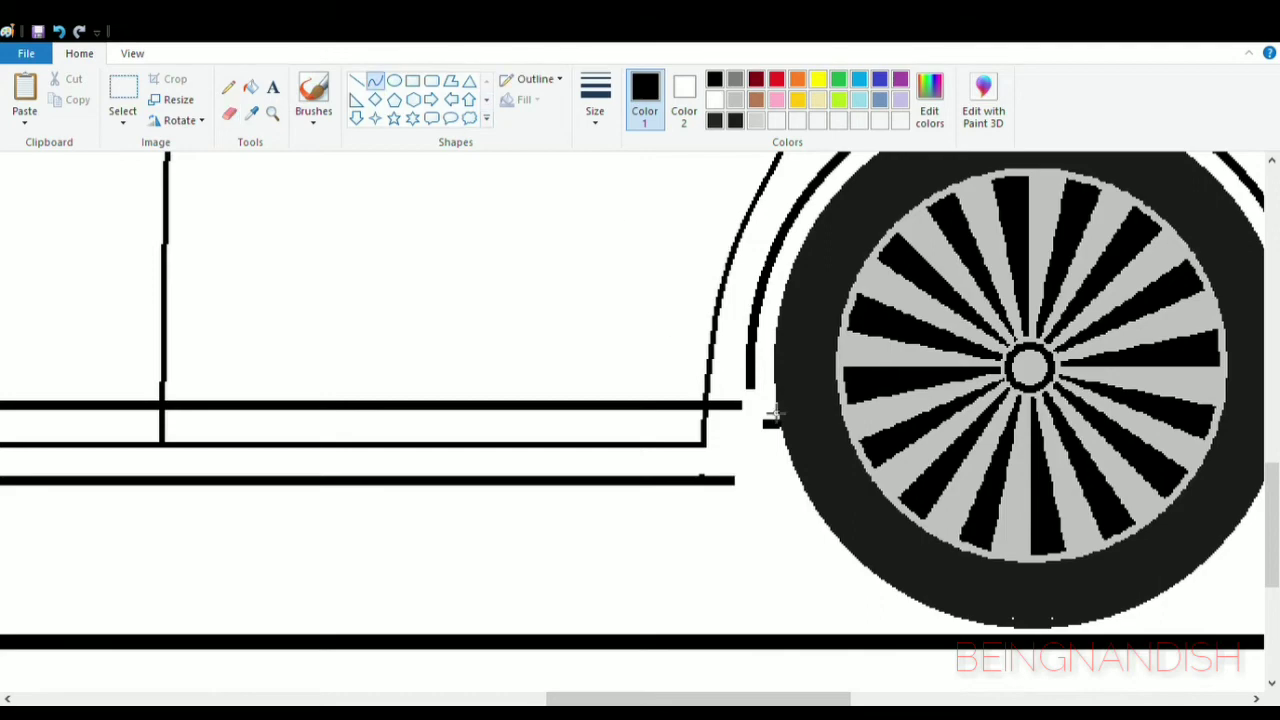
pyautogui.moveTo(753, 390); pyautogui.dragTo(750, 452)
pyautogui.click(59, 32)
pyautogui.moveTo(755, 390); pyautogui.dragTo(738, 481)
pyautogui.click(755, 488)
pyautogui.click(756, 490)
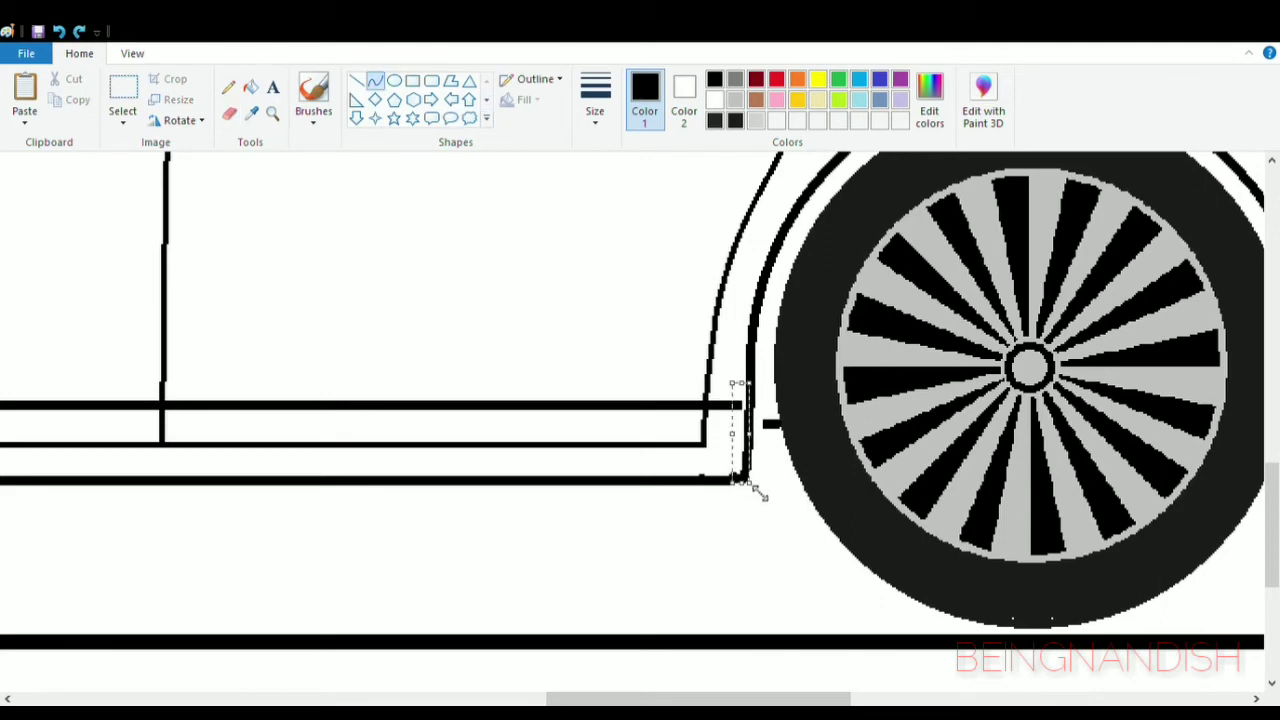
pyautogui.click(557, 203)
# - Erase the stray mark on the lower sill line near the rear wheel and join the short tyre line to the arch
pyautogui.click(229, 113)
pyautogui.click(702, 468)
pyautogui.click(357, 81)
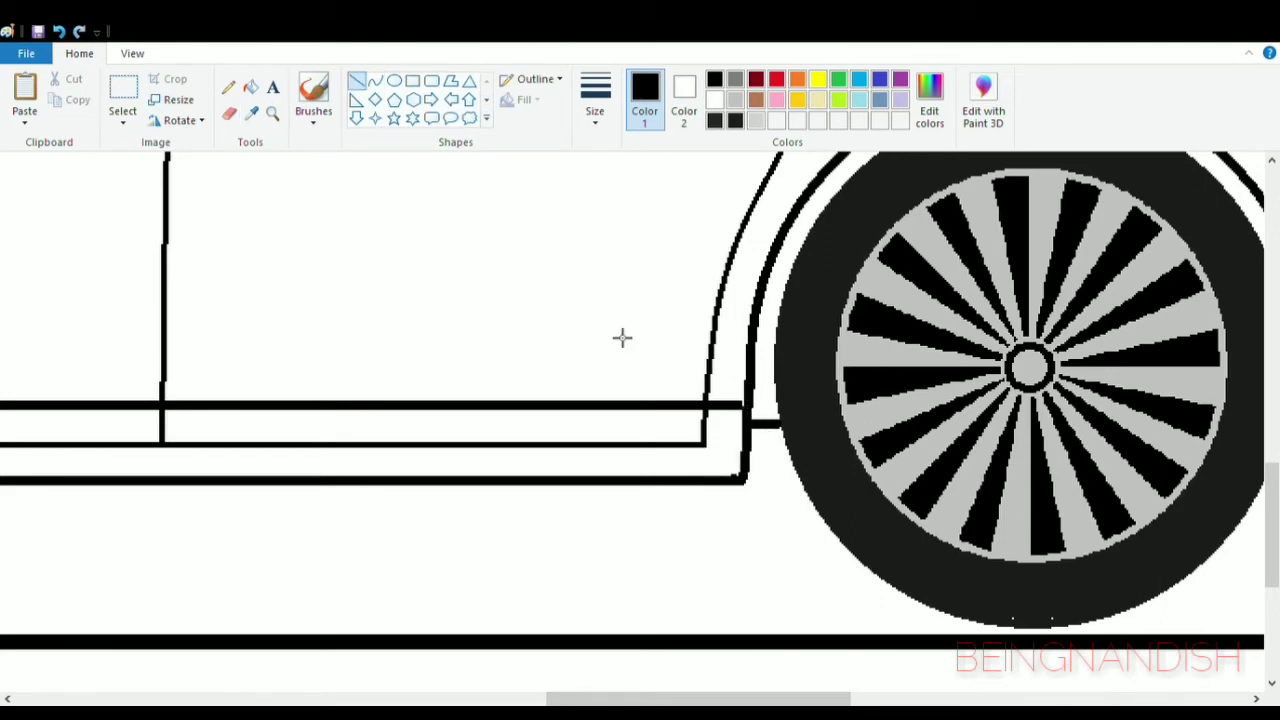
# - Draw a small upright light grey rounded rectangle between the front wheel arch and the front door, and fill it light grey
pyautogui.click(132, 54)
pyautogui.click(70, 121)
pyautogui.moveTo(514, 698); pyautogui.dragTo(411, 698)
pyautogui.scroll(2, 520, 457)
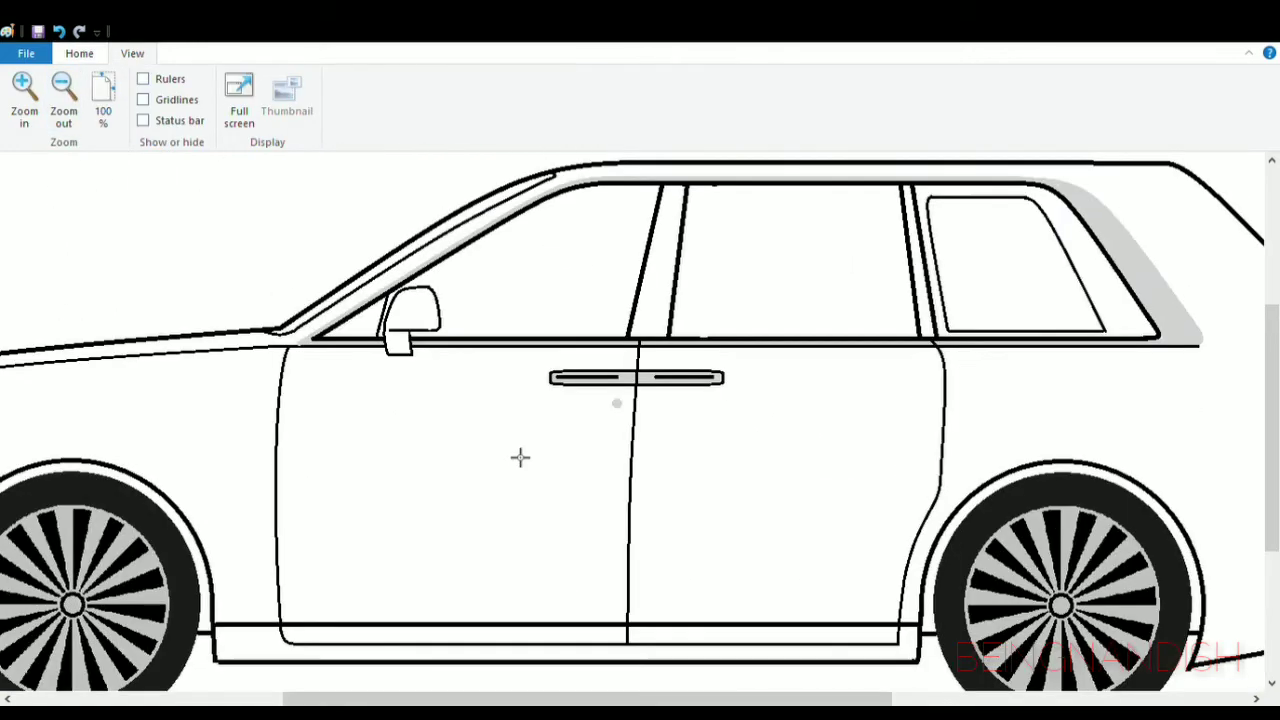
pyautogui.click(80, 54)
pyautogui.moveTo(586, 700); pyautogui.dragTo(506, 700)
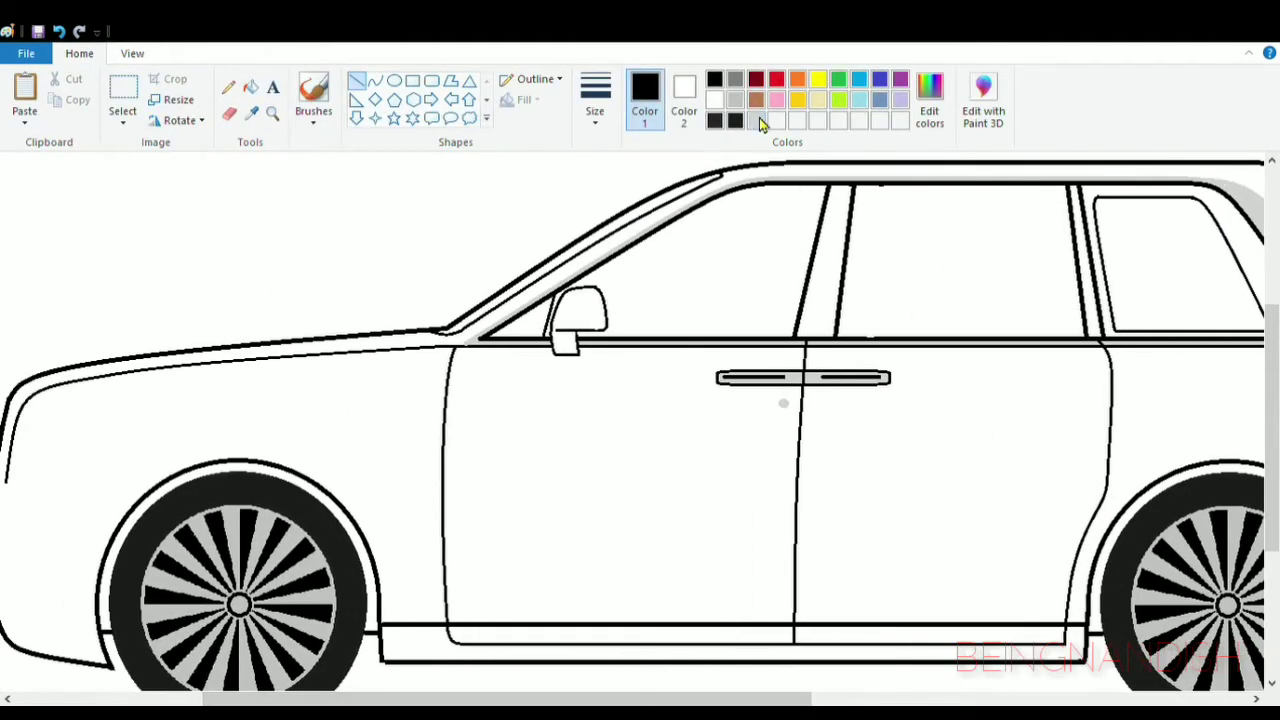
pyautogui.click(757, 120)
pyautogui.click(432, 81)
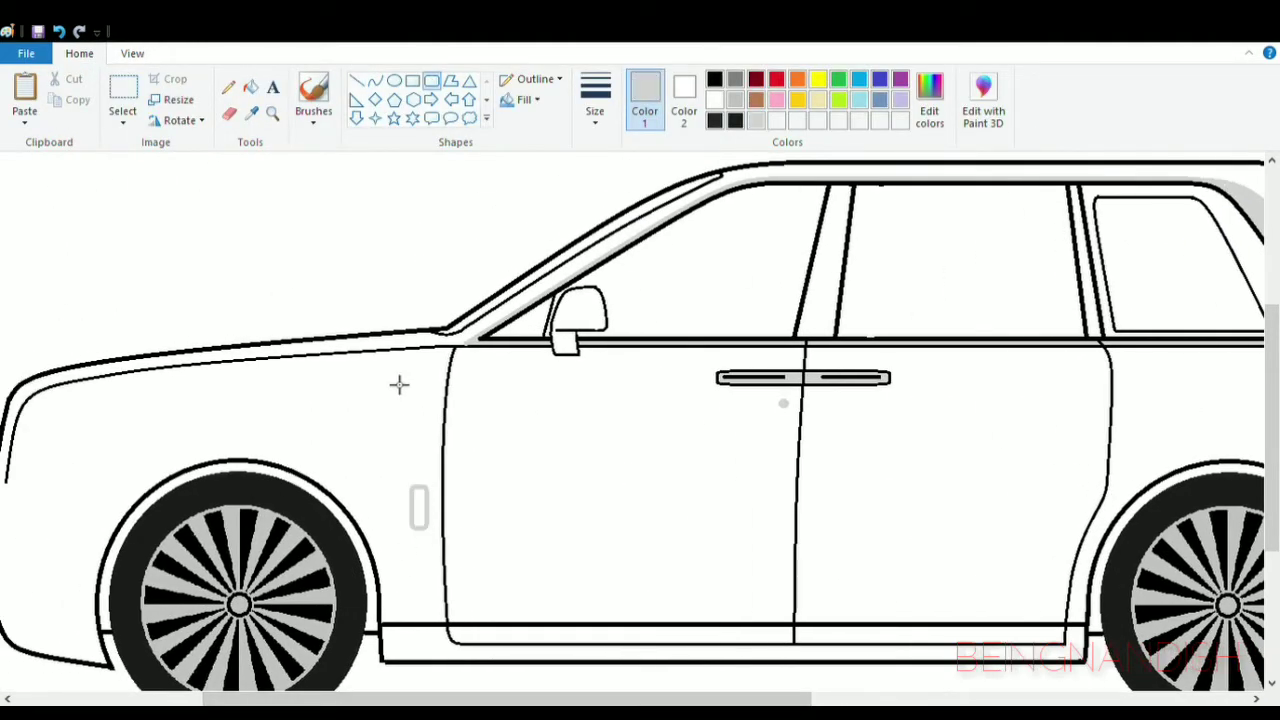
pyautogui.click(250, 87)
pyautogui.click(417, 507)
# - Draw a long, thin black rounded rectangle as a trim strip across the bottom of both doors, just above the sill
pyautogui.hscroll(3, 593, 560)
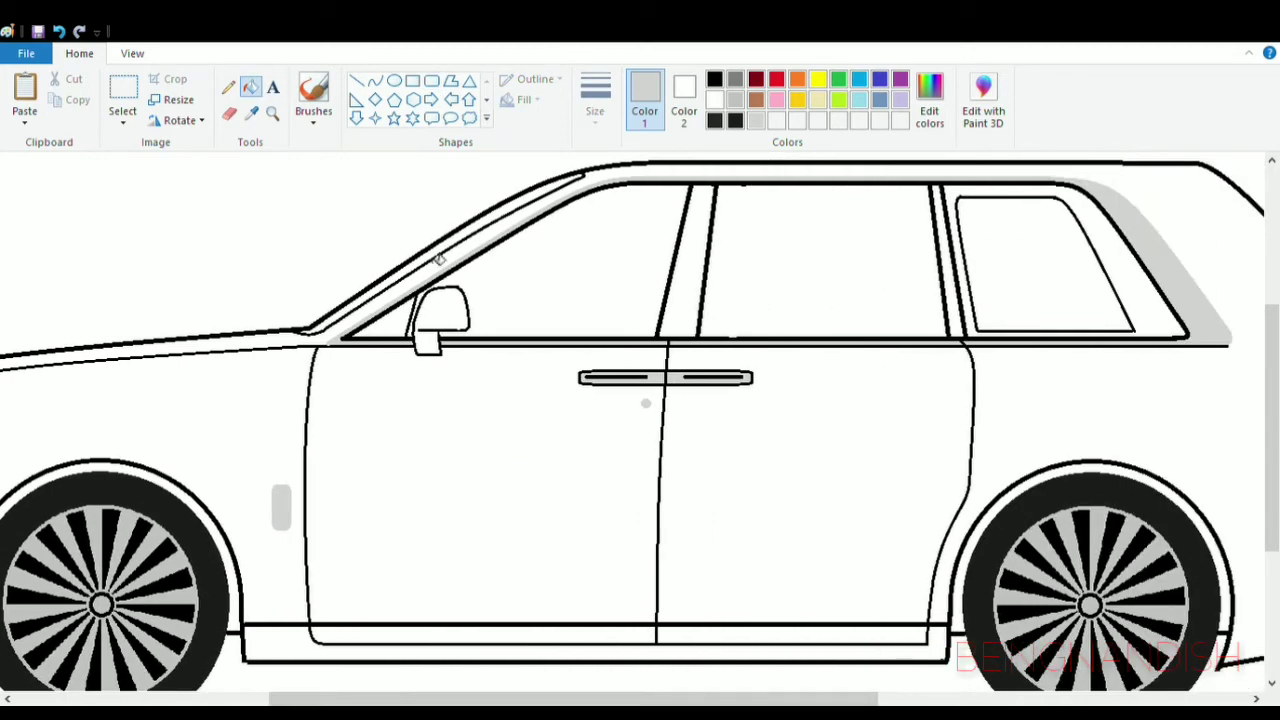
pyautogui.click(714, 79)
pyautogui.click(432, 81)
pyautogui.moveTo(311, 594); pyautogui.dragTo(544, 612)
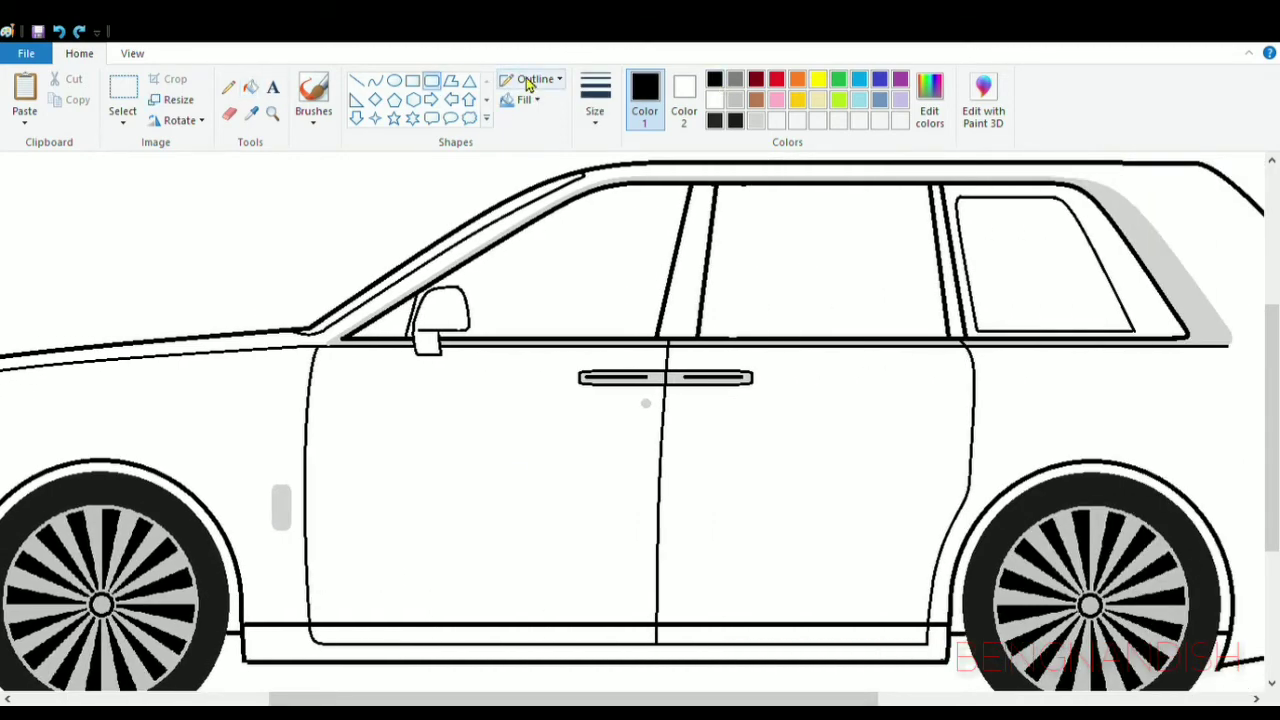
pyautogui.moveTo(343, 611); pyautogui.dragTo(286, 607)
pyautogui.click(272, 572)
# - Erase the front and rear ends of the door trim strip where they cross the door outlines
pyautogui.click(132, 54)
pyautogui.click(20, 105)
pyautogui.click(79, 54)
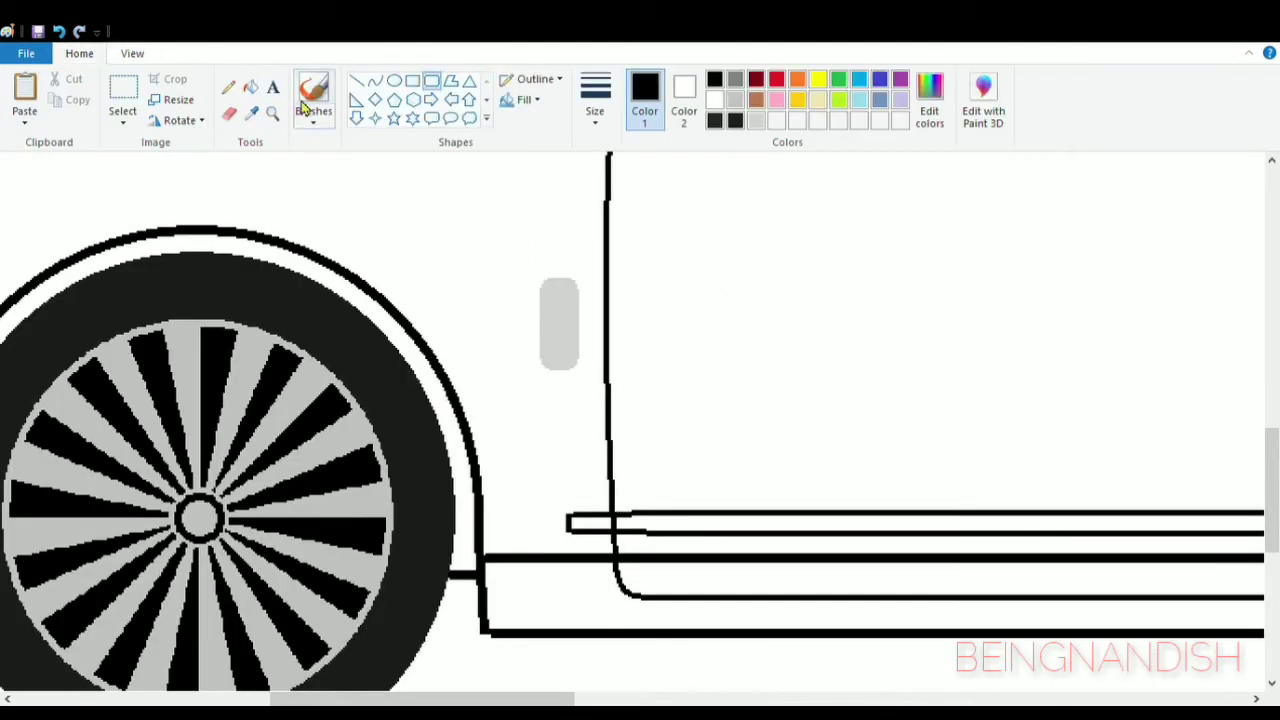
pyautogui.click(229, 114)
pyautogui.moveTo(600, 514); pyautogui.dragTo(586, 514)
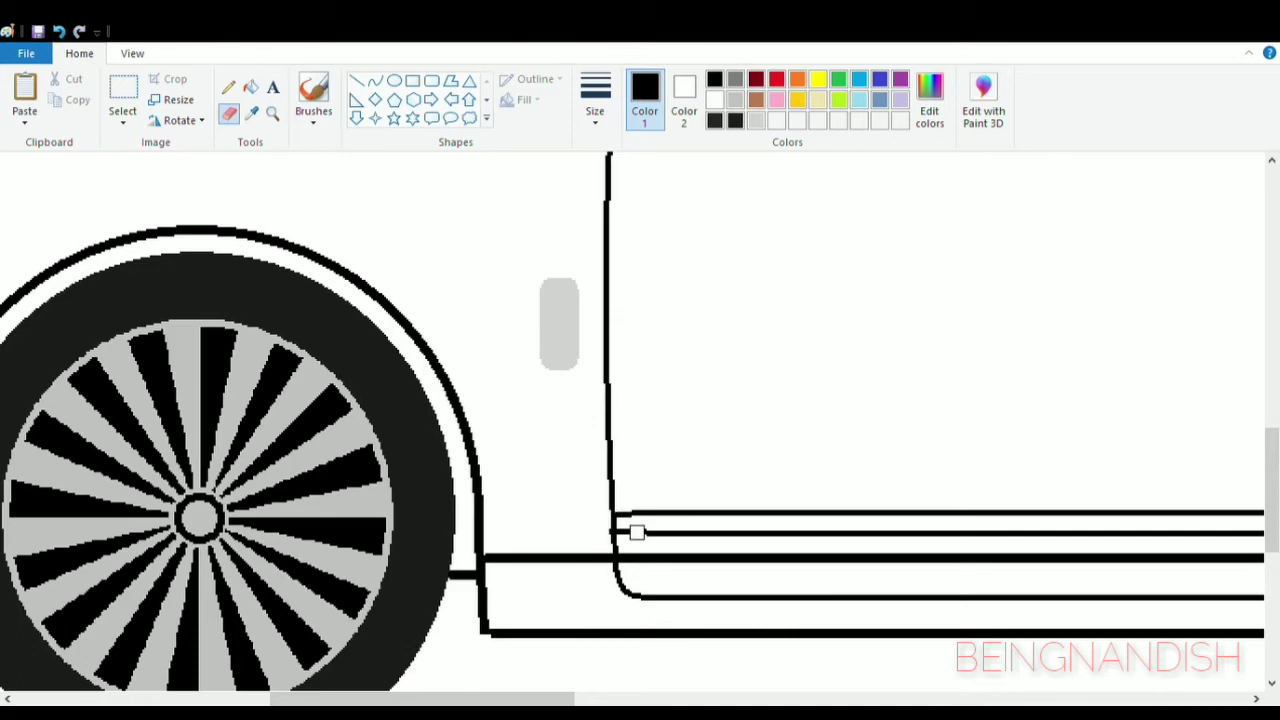
pyautogui.hscroll(10, 627, 519)
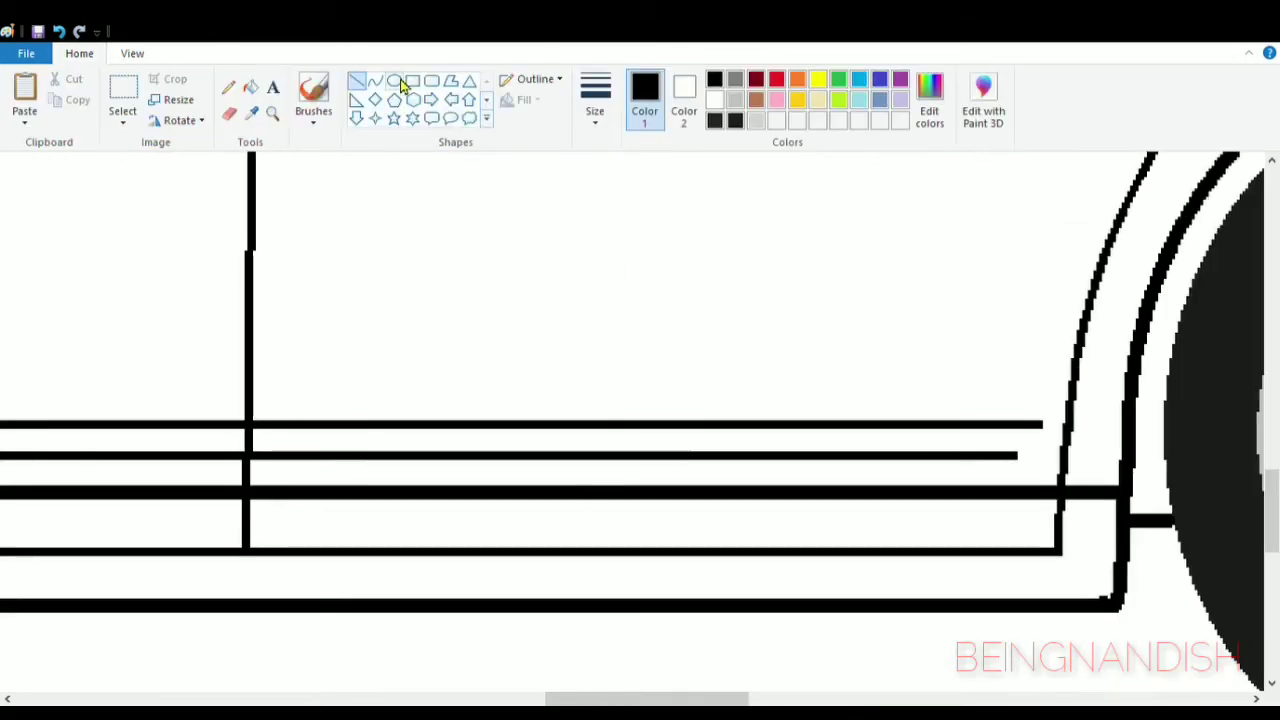
# - Close the rear end of the door trim strip with a short curve and erase the excess beyond it
pyautogui.click(374, 80)
pyautogui.moveTo(1037, 429); pyautogui.dragTo(1046, 464)
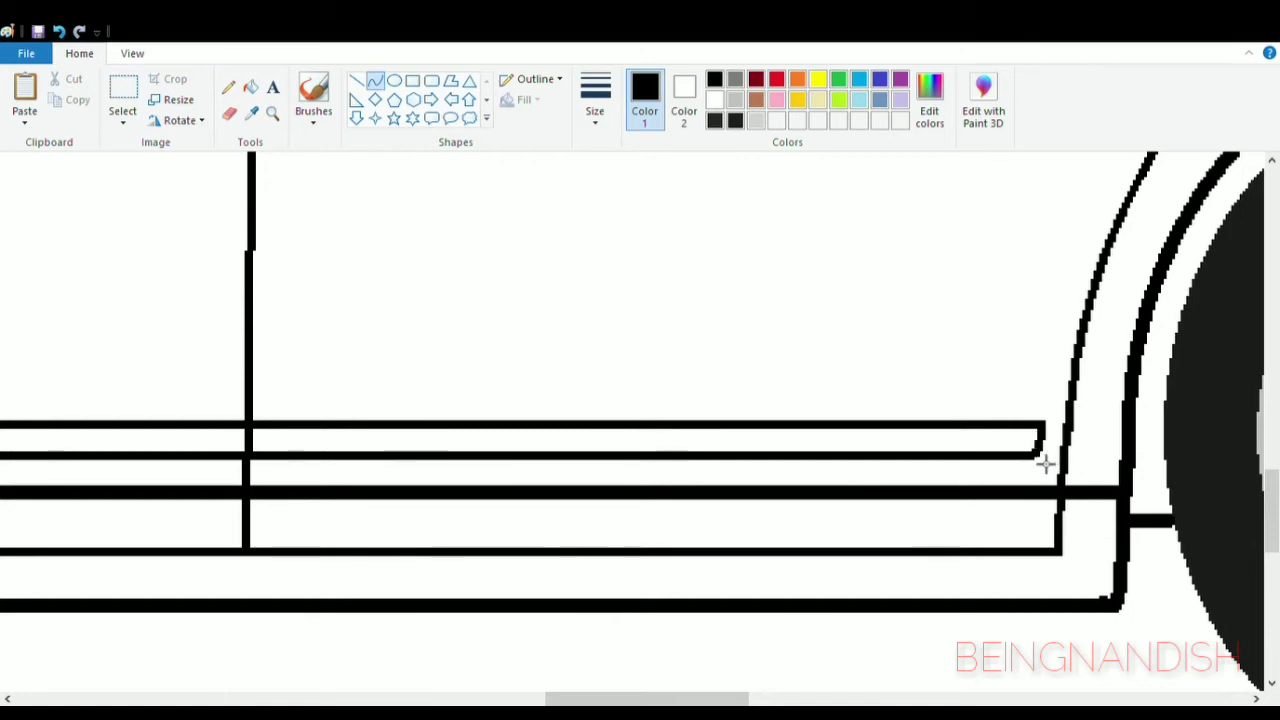
pyautogui.click(226, 114)
pyautogui.moveTo(1060, 395); pyautogui.dragTo(1046, 430)
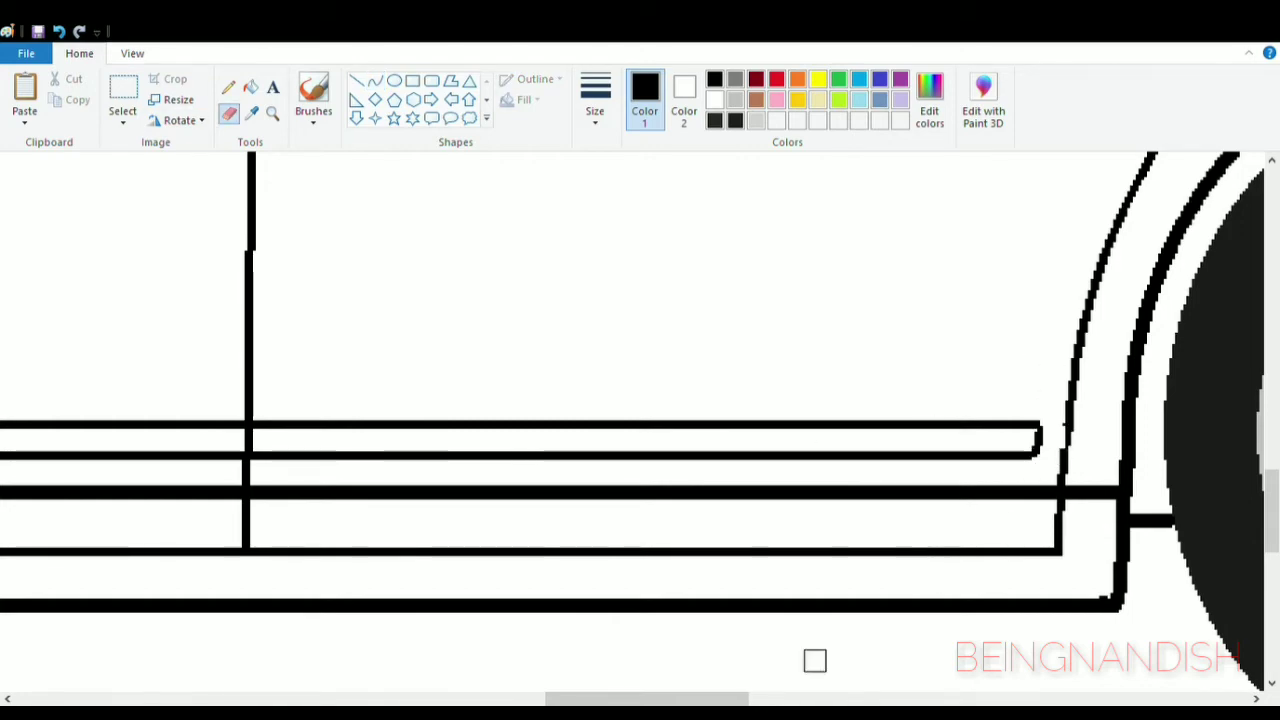
# - Close the front end of the door trim strip with a short curve joining its two lines
pyautogui.moveTo(700, 699); pyautogui.dragTo(489, 699)
pyautogui.click(378, 80)
pyautogui.moveTo(549, 425); pyautogui.dragTo(570, 456)
pyautogui.moveTo(557, 443)
pyautogui.mouseDown()
pyautogui.moveTo(546, 444)
pyautogui.moveTo(555, 468)
pyautogui.mouseUp()
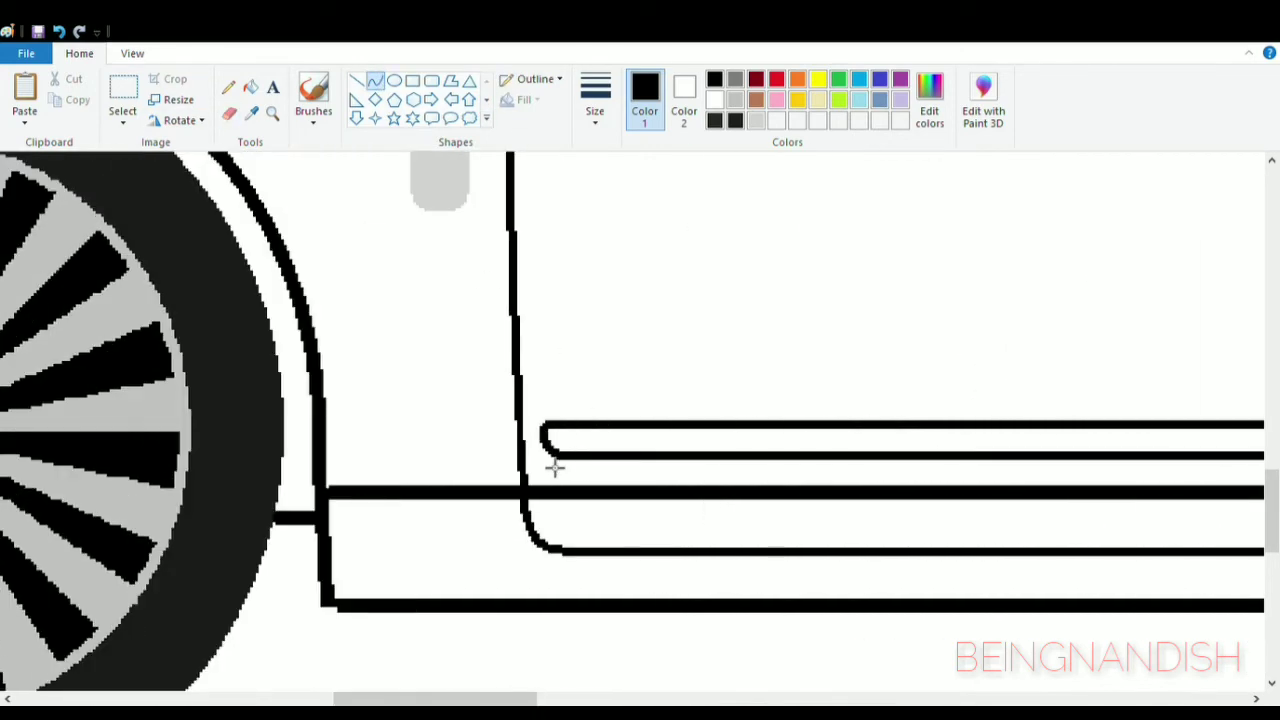
# - Draw the top and rear edges of a bumper vent ahead of the front wheel, with a curved upper rear corner
pyautogui.click(133, 55)
pyautogui.click(63, 105)
pyautogui.click(63, 105)
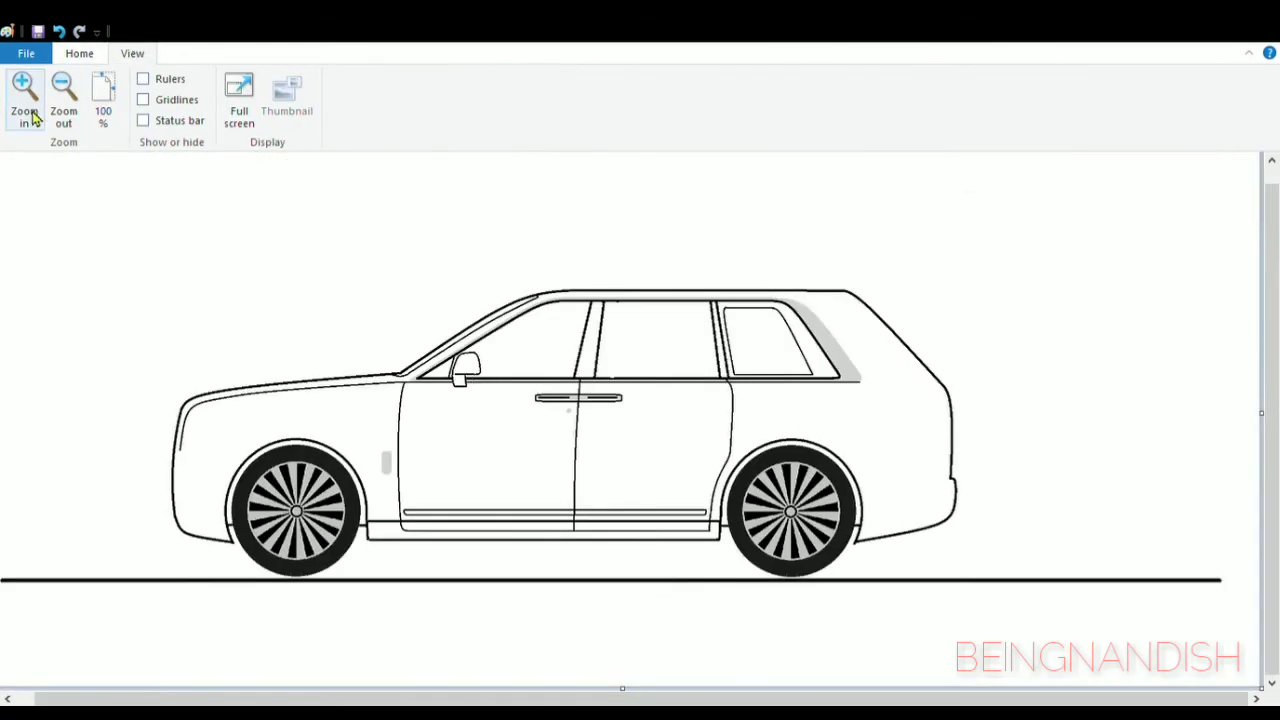
pyautogui.click(26, 125)
pyautogui.click(26, 125)
pyautogui.scroll(-3, 594, 597)
pyautogui.moveTo(260, 699); pyautogui.dragTo(320, 699)
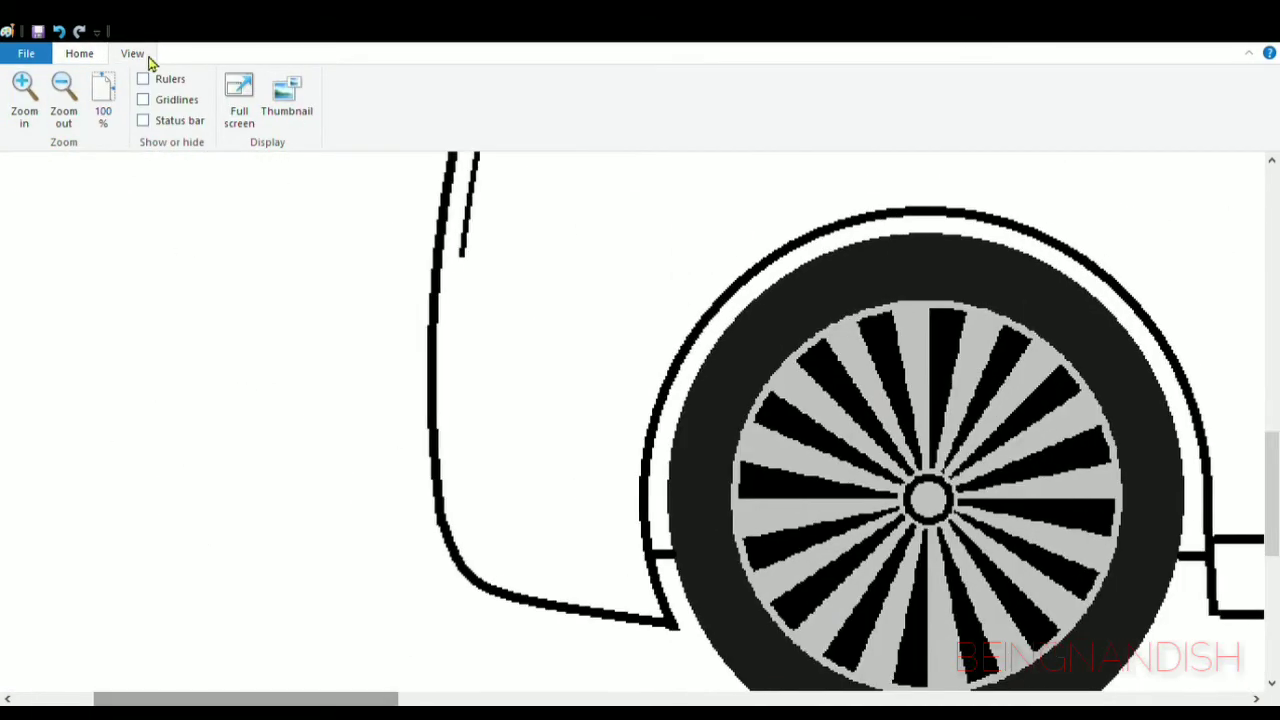
pyautogui.click(80, 54)
pyautogui.moveTo(467, 410); pyautogui.dragTo(566, 569)
pyautogui.moveTo(557, 470); pyautogui.dragTo(546, 409)
pyautogui.click(546, 409)
pyautogui.click(586, 527)
# - Close the bumper vent with a bottom edge, a slanted front edge and rounded corners
pyautogui.moveTo(567, 567)
pyautogui.mouseDown()
pyautogui.moveTo(562, 544)
pyautogui.moveTo(486, 567)
pyautogui.moveTo(472, 557)
pyautogui.mouseUp()
pyautogui.moveTo(563, 571); pyautogui.dragTo(568, 566)
pyautogui.click(568, 566)
pyautogui.moveTo(472, 562); pyautogui.dragTo(483, 561)
pyautogui.click(480, 417)
pyautogui.moveTo(468, 411); pyautogui.dragTo(473, 525)
pyautogui.moveTo(455, 414); pyautogui.dragTo(452, 411)
pyautogui.click(457, 411)
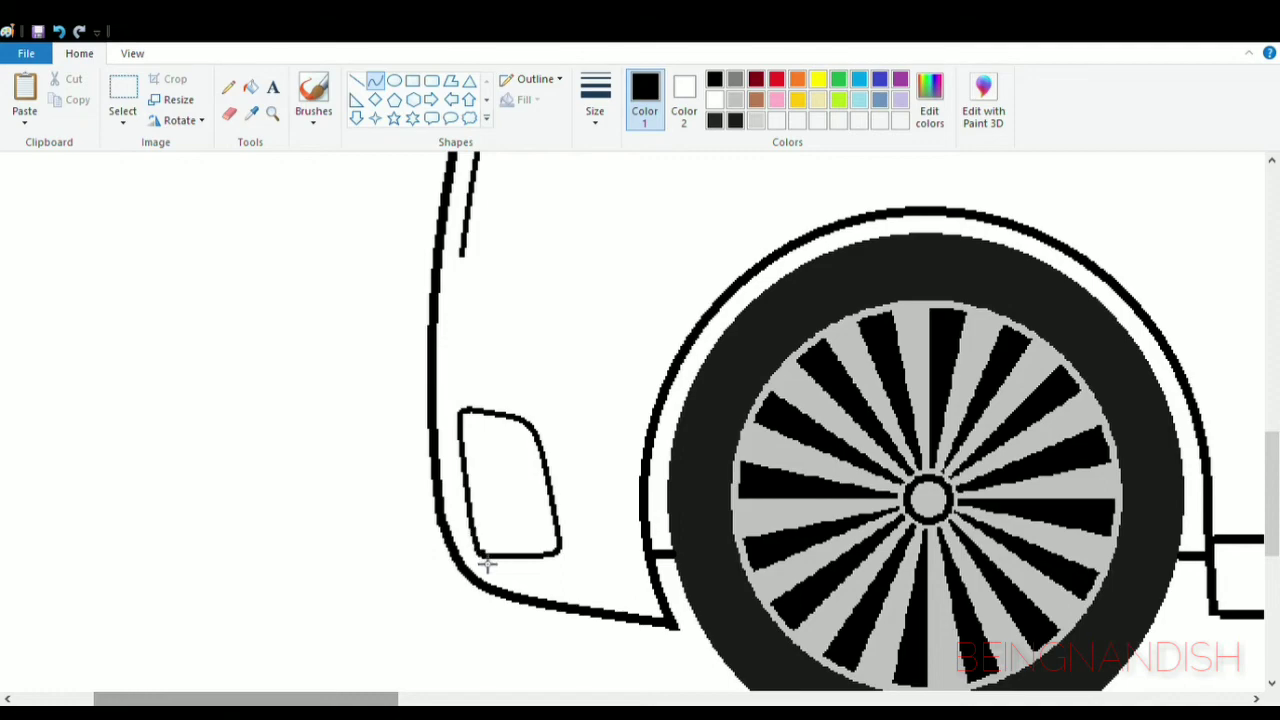
# - Draw two closely spaced horizontal lines across the middle of the bumper vent
pyautogui.click(356, 83)
pyautogui.moveTo(465, 460)
pyautogui.mouseDown()
pyautogui.moveTo(545, 460)
pyautogui.moveTo(510, 556)
pyautogui.mouseUp()
pyautogui.click(375, 82)
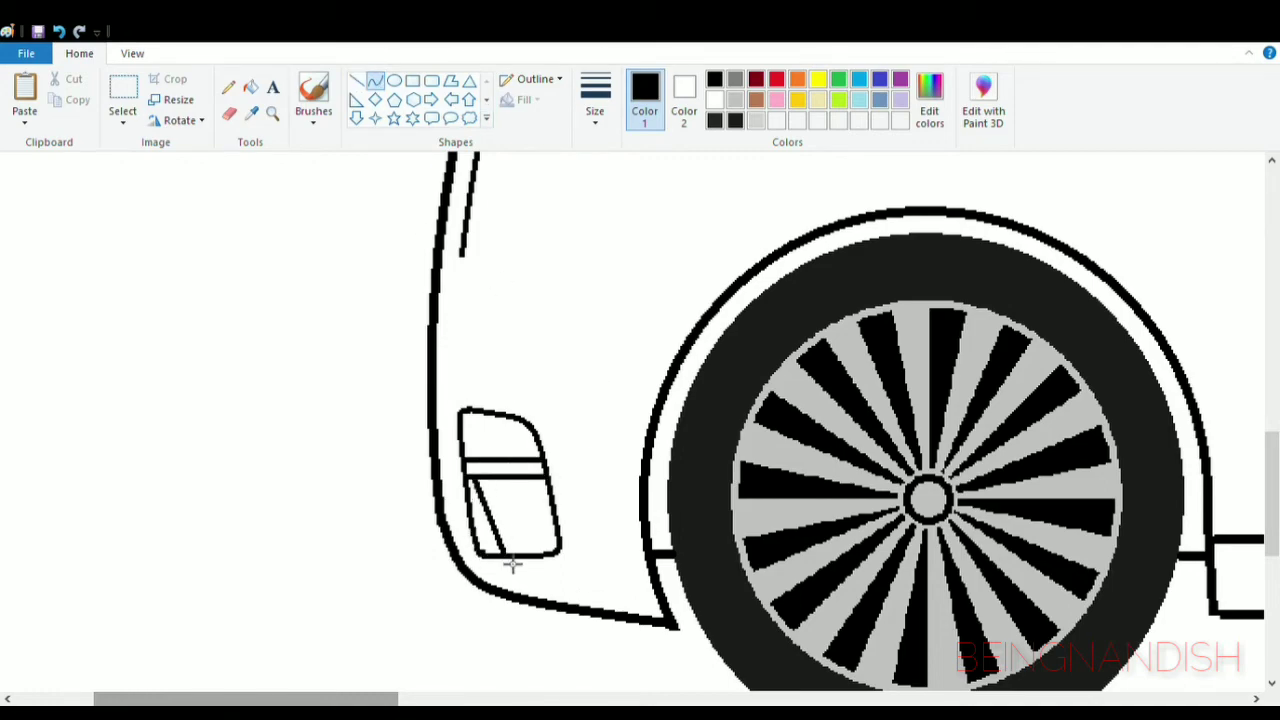
pyautogui.moveTo(490, 512); pyautogui.dragTo(495, 491)
pyautogui.moveTo(508, 532)
pyautogui.mouseDown()
pyautogui.moveTo(523, 527)
pyautogui.moveTo(506, 548)
pyautogui.moveTo(488, 543)
pyautogui.mouseUp()
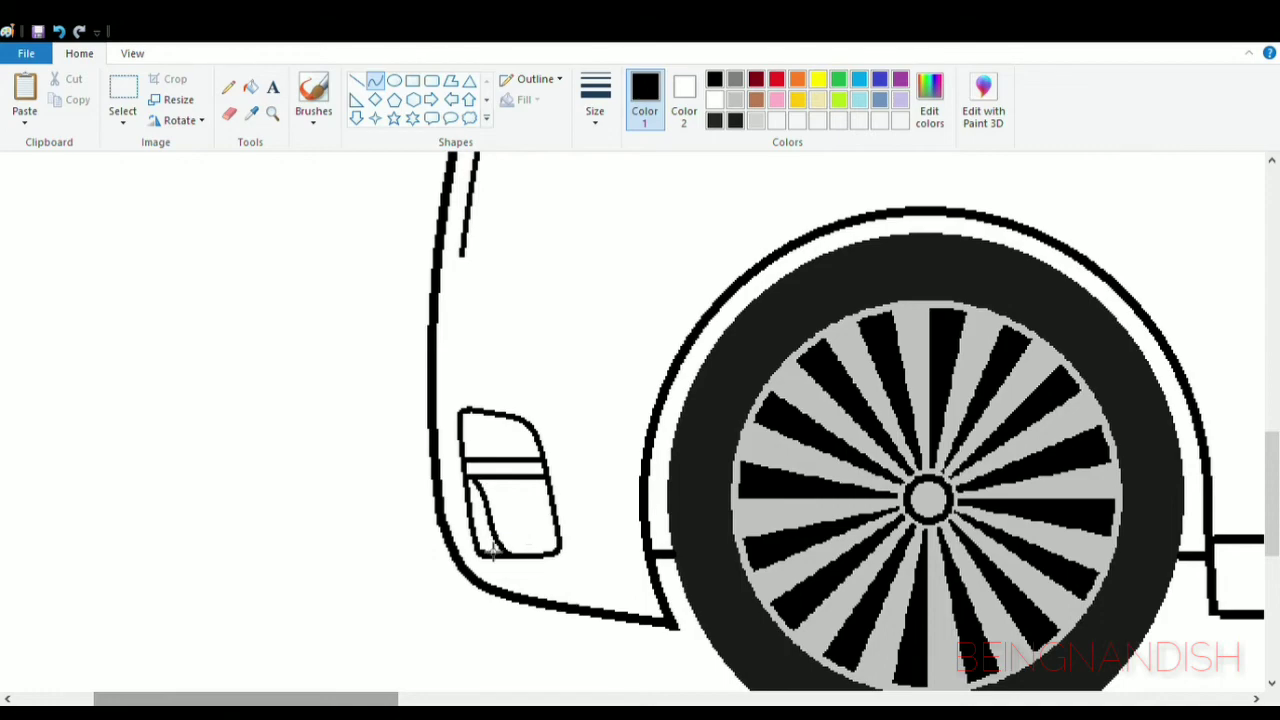
pyautogui.click(60, 33)
# - Draw an S-shaped line in the vent's lower section and a short vertical line near the front of its upper section
pyautogui.moveTo(479, 480); pyautogui.dragTo(513, 558)
pyautogui.moveTo(491, 515)
pyautogui.mouseDown()
pyautogui.moveTo(482, 529)
pyautogui.moveTo(516, 532)
pyautogui.mouseUp()
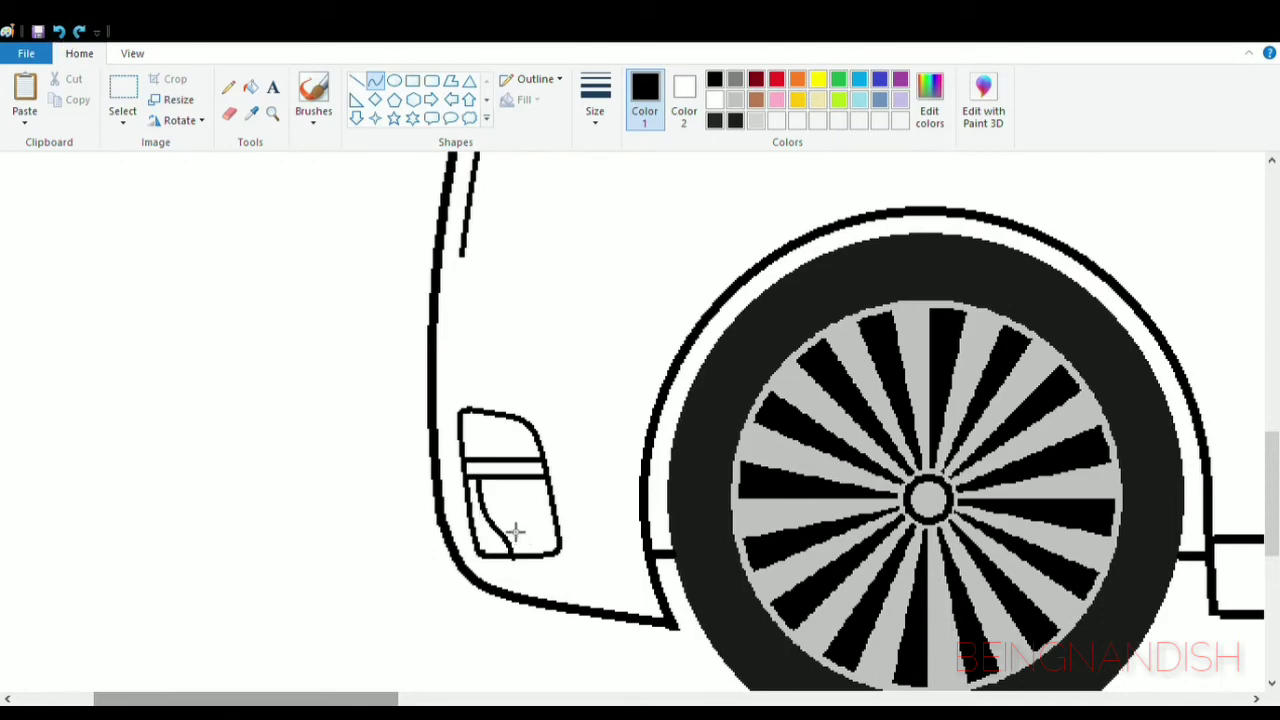
pyautogui.click(229, 113)
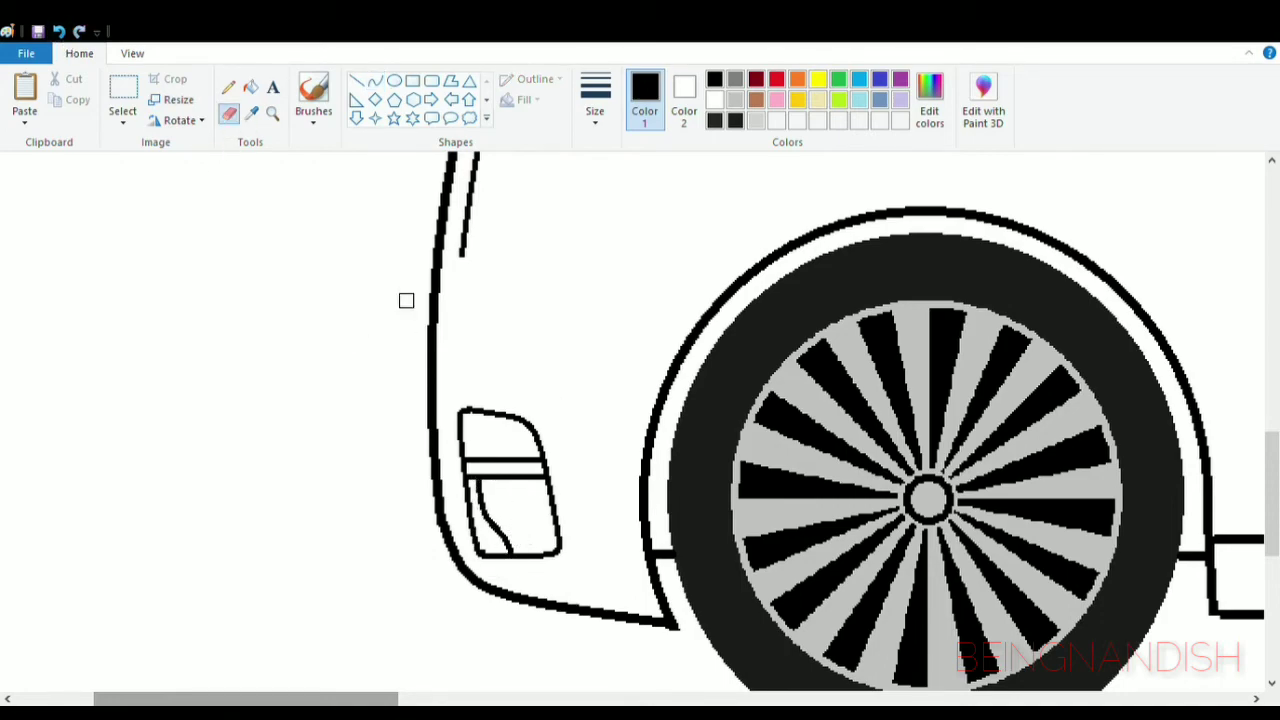
pyautogui.click(356, 80)
pyautogui.moveTo(472, 412); pyautogui.dragTo(473, 460)
# - Erase the pointed tip at the bumper's lower end beside the front wheel and draw a horizontal line from vent to arch
pyautogui.click(229, 113)
pyautogui.scroll(-3, 674, 500)
pyautogui.scroll(3, 679, 487)
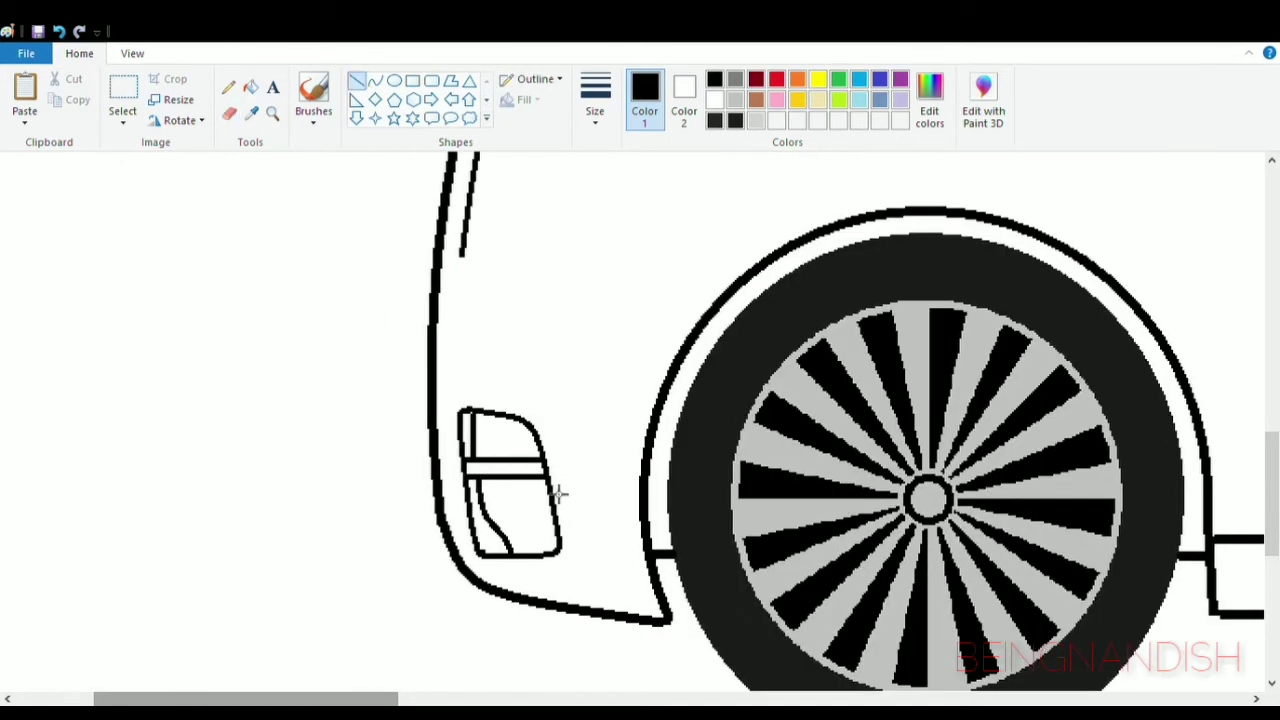
pyautogui.moveTo(560, 527); pyautogui.dragTo(645, 527)
# - Draw a four-sided headlight with a rounded lower rear corner against the inner front line, and erase the line end below it
pyautogui.scroll(3, 587, 465)
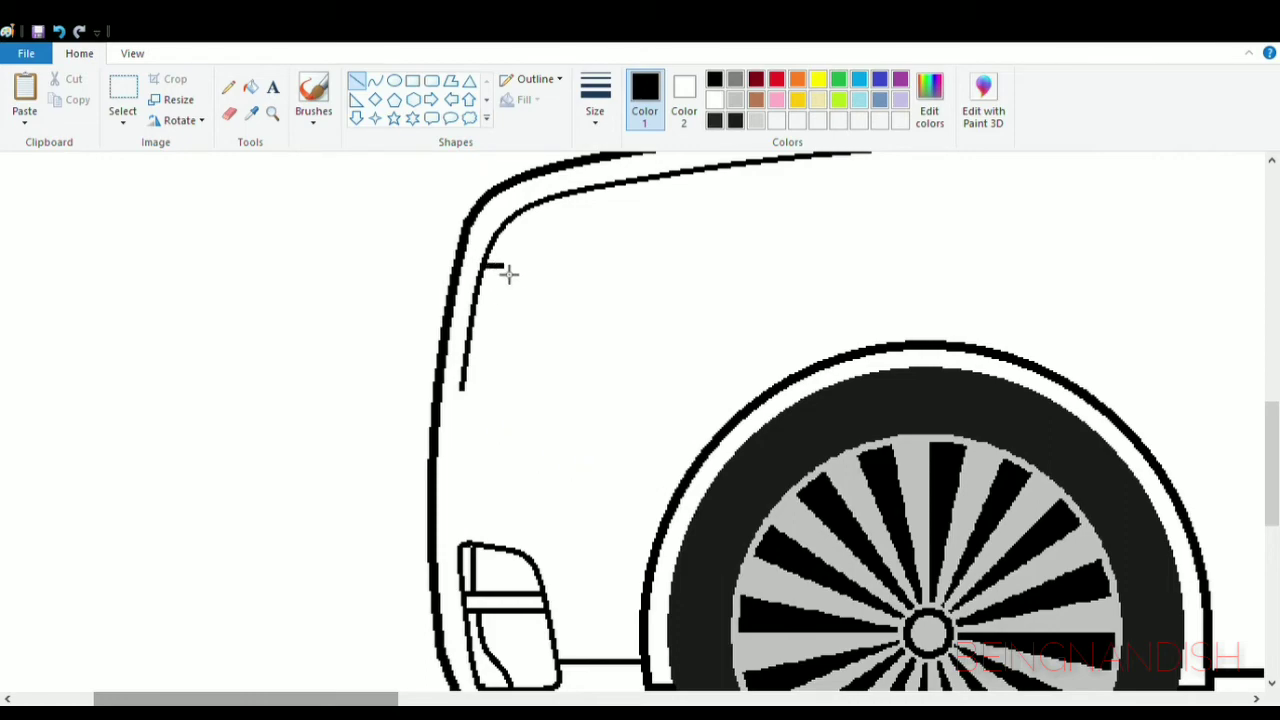
pyautogui.moveTo(509, 274)
pyautogui.mouseDown()
pyautogui.moveTo(563, 277)
pyautogui.moveTo(539, 362)
pyautogui.mouseUp()
pyautogui.click(375, 84)
pyautogui.moveTo(556, 304)
pyautogui.mouseDown()
pyautogui.moveTo(563, 290)
pyautogui.moveTo(551, 346)
pyautogui.moveTo(562, 327)
pyautogui.moveTo(542, 355)
pyautogui.moveTo(465, 362)
pyautogui.moveTo(540, 372)
pyautogui.mouseUp()
pyautogui.click(562, 350)
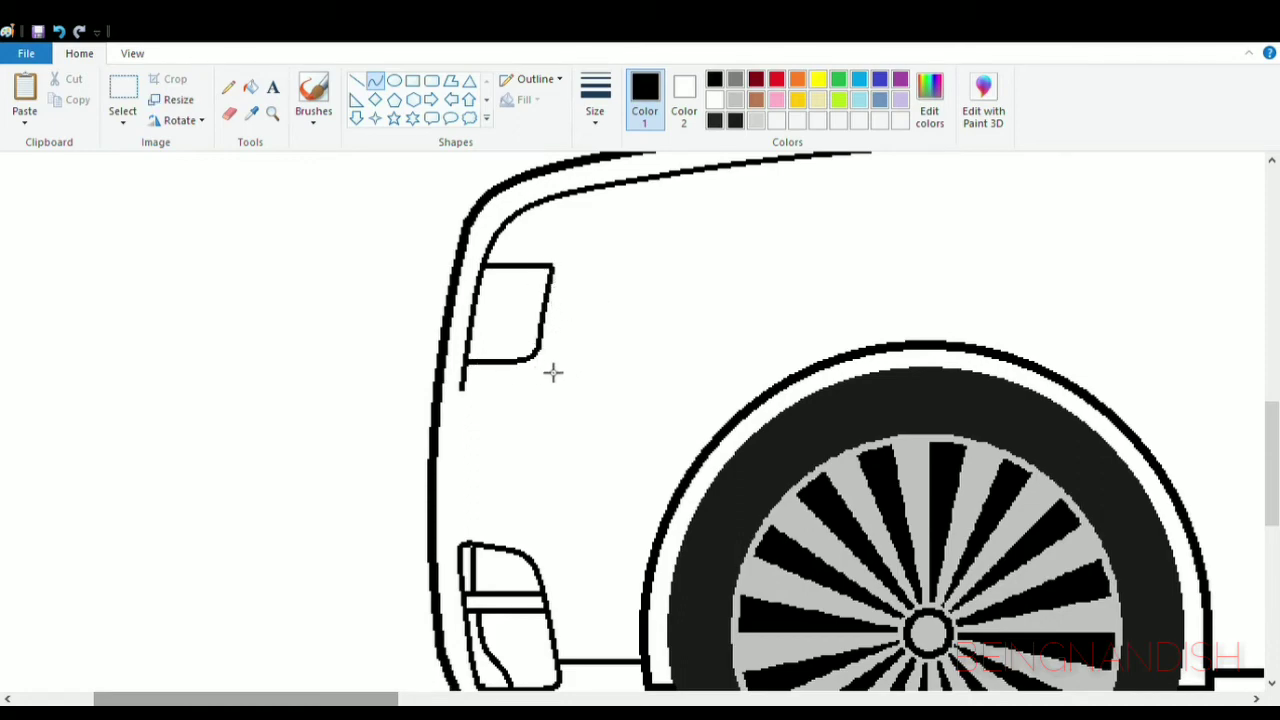
pyautogui.click(229, 114)
# - Draw a small lamp with a rounded lower rear corner below the headlight, and curved front lines linking headlight, lamp and vent
pyautogui.click(357, 80)
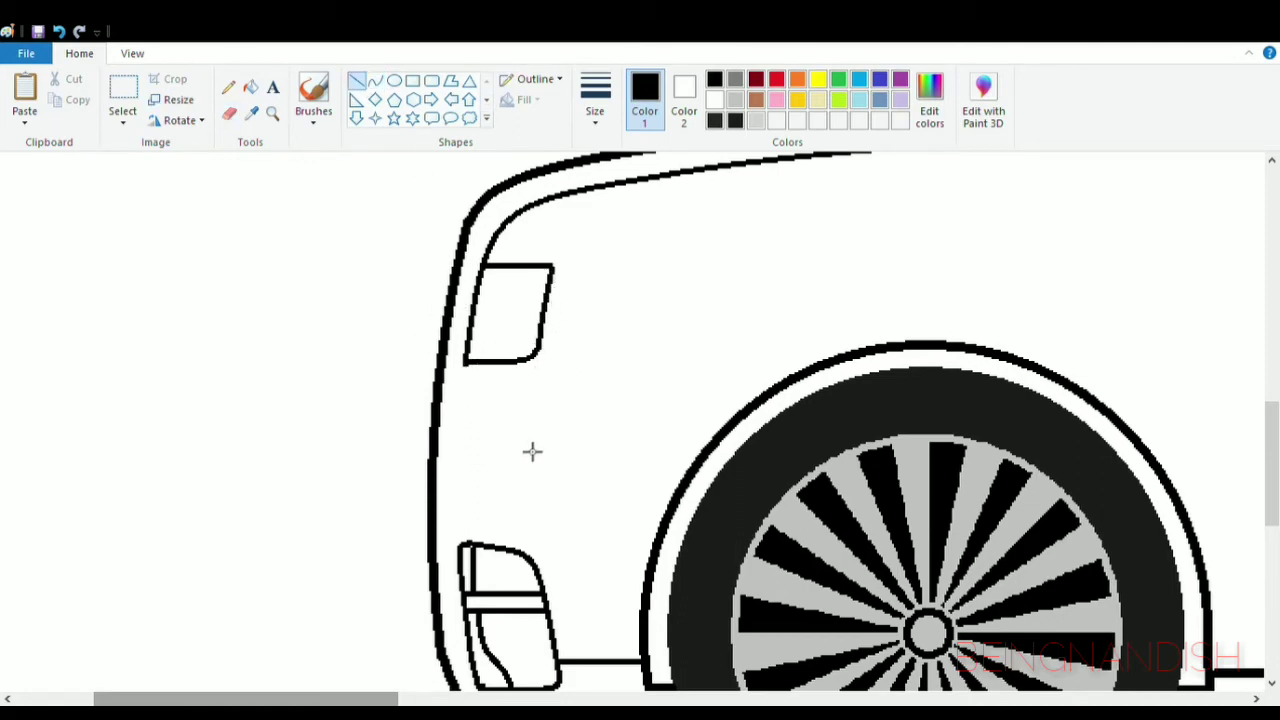
pyautogui.moveTo(451, 380)
pyautogui.mouseDown()
pyautogui.moveTo(448, 419)
pyautogui.moveTo(518, 420)
pyautogui.moveTo(451, 449)
pyautogui.moveTo(459, 543)
pyautogui.mouseUp()
pyautogui.click(375, 80)
pyautogui.click(514, 449)
pyautogui.click(521, 431)
pyautogui.click(571, 389)
pyautogui.click(449, 522)
pyautogui.click(451, 525)
pyautogui.click(574, 457)
# - Draw a thin horizontal line back from the headlight's lower rear edge and curve it down to the front wheel arch
pyautogui.click(357, 81)
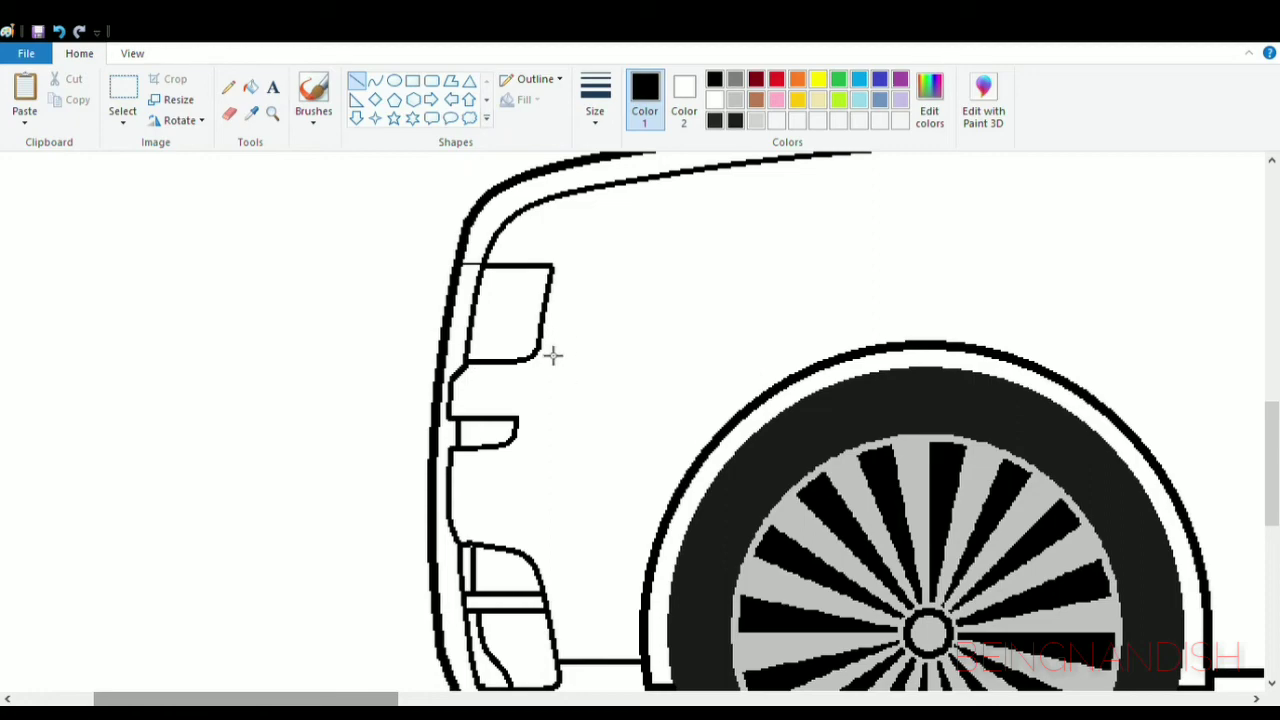
pyautogui.click(375, 82)
pyautogui.moveTo(664, 351); pyautogui.dragTo(752, 406)
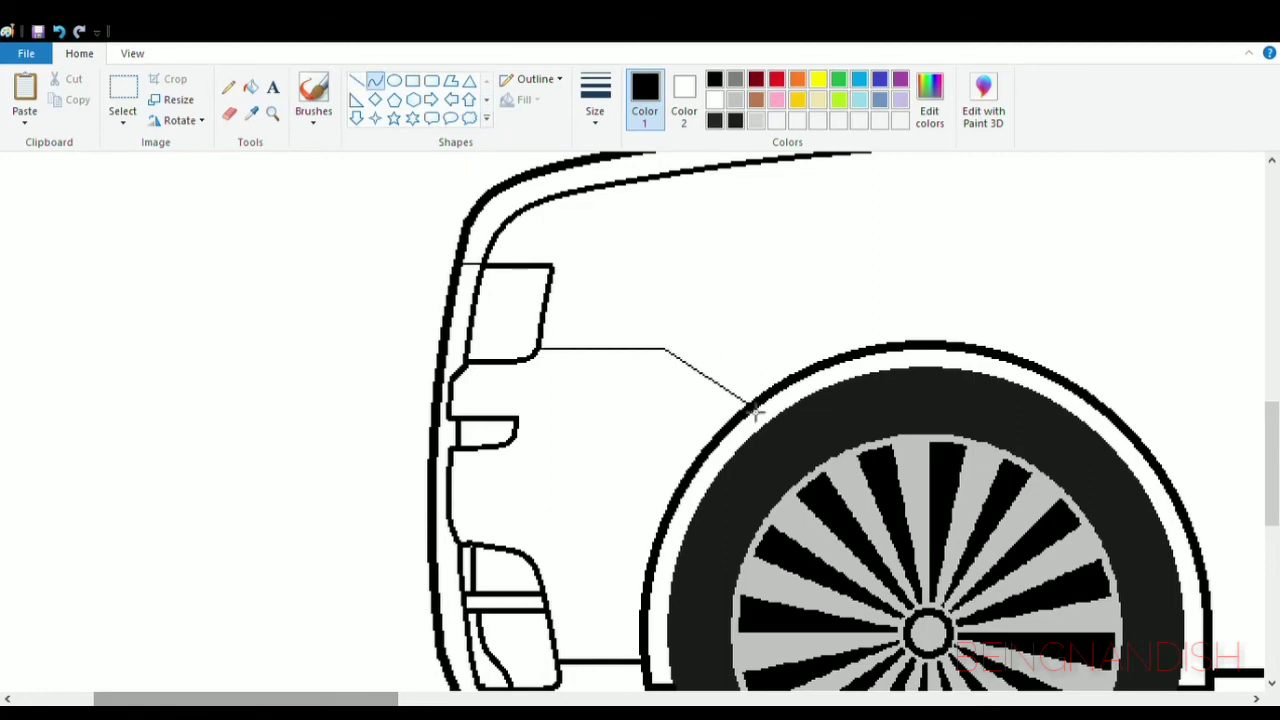
pyautogui.click(729, 380)
pyautogui.click(712, 337)
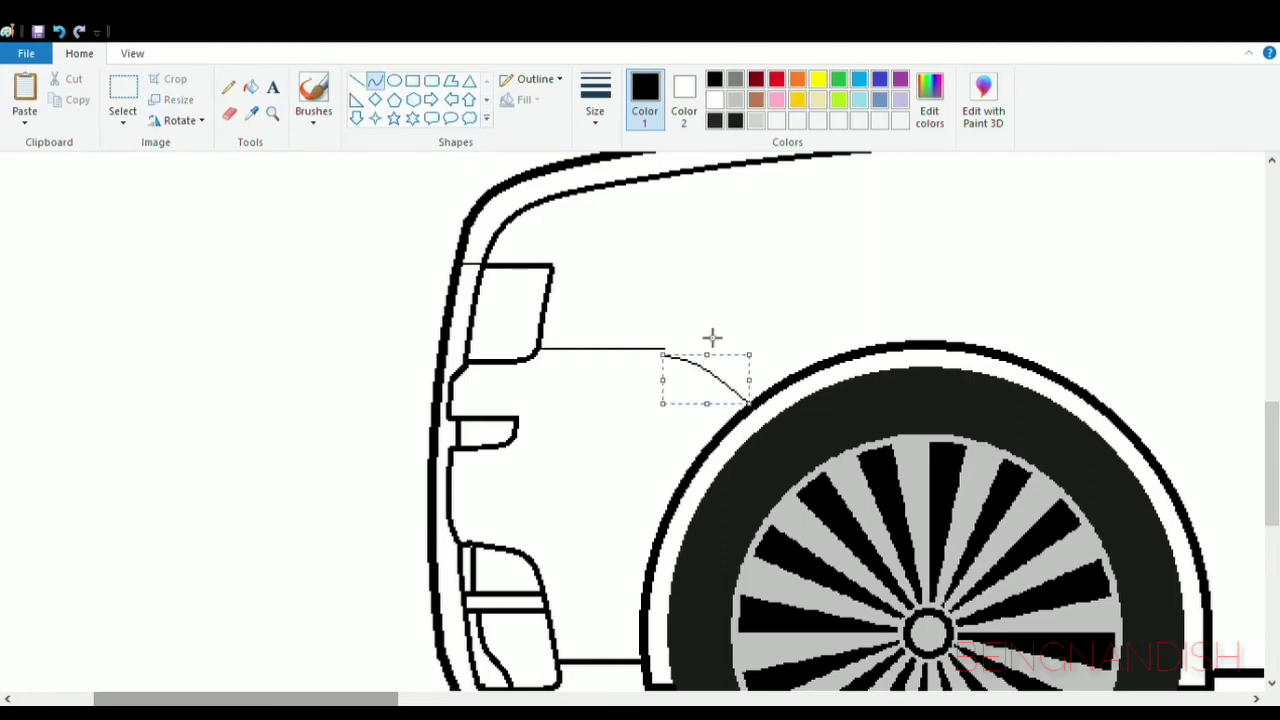
pyautogui.click(706, 283)
# - Draw a slanted line inside the headlight, parallel to its front edge
pyautogui.click(132, 53)
pyautogui.click(63, 100)
pyautogui.click(24, 95)
pyautogui.click(79, 53)
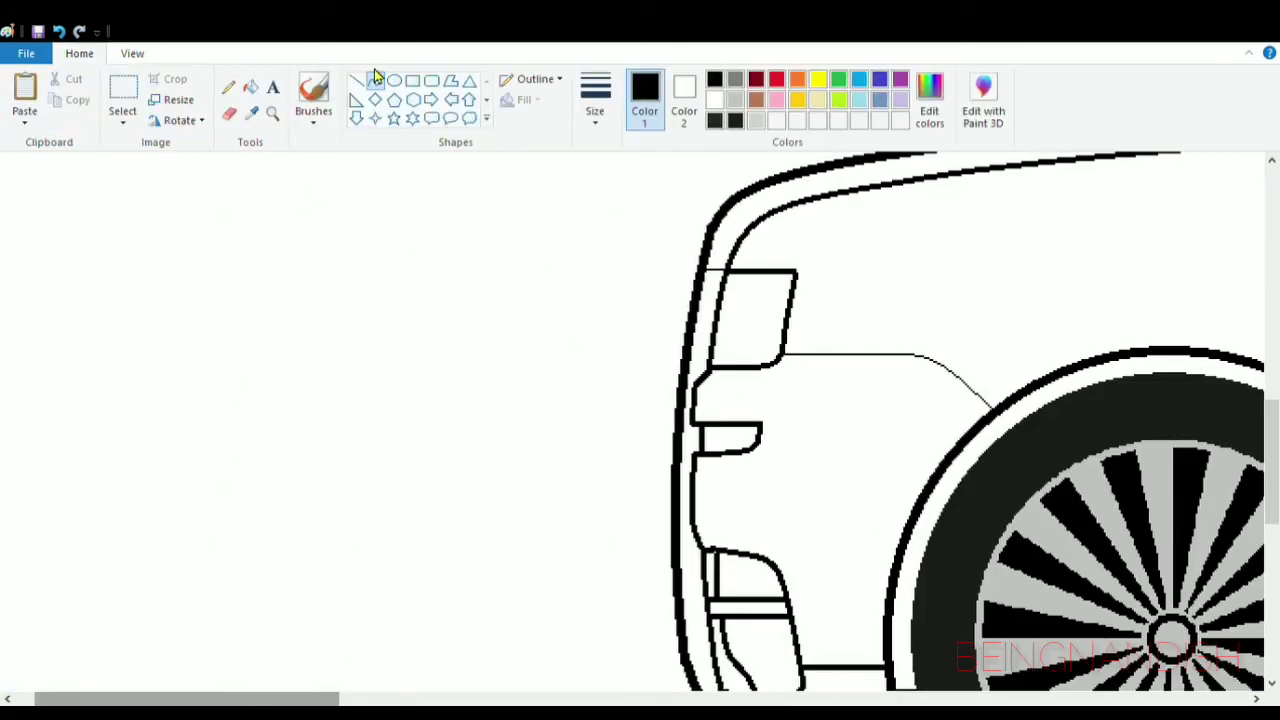
pyautogui.click(229, 113)
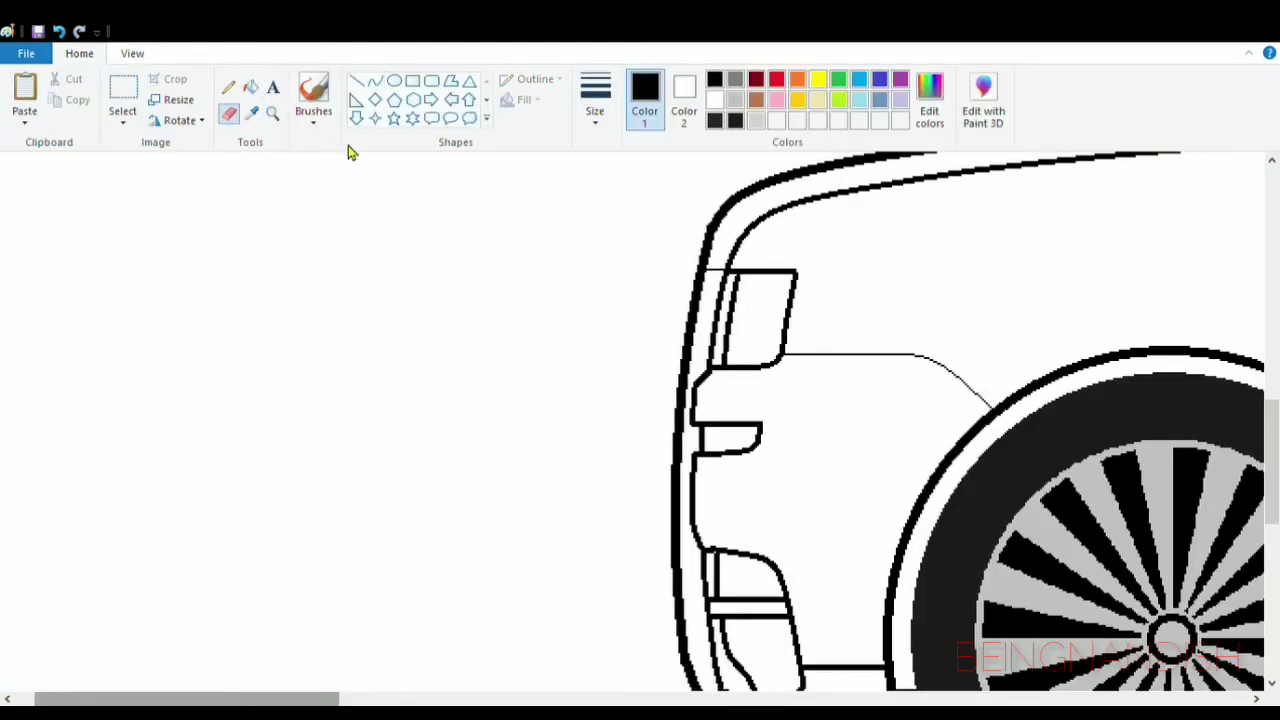
# - Draw a thin rounded rectangle behind the headlight, give it slanted ends and erase the rounded ends to leave a parallelogram
pyautogui.click(431, 80)
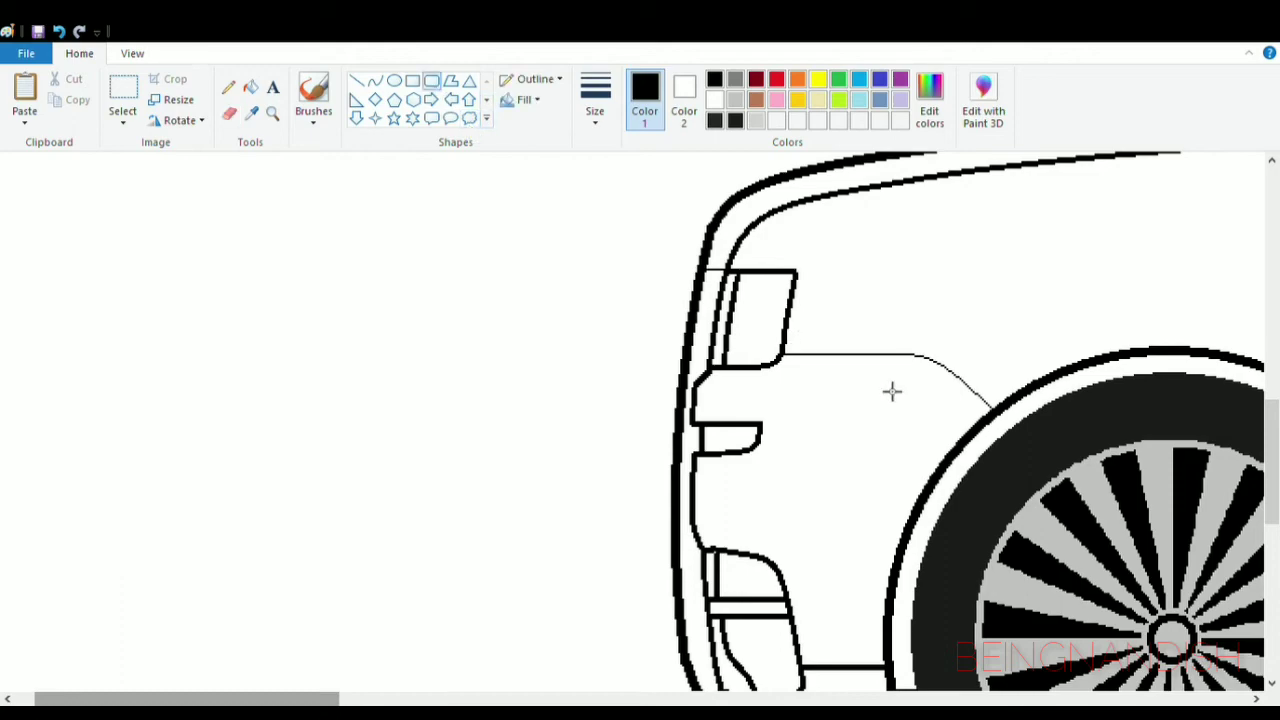
pyautogui.moveTo(790, 377); pyautogui.dragTo(891, 399)
pyautogui.click(357, 80)
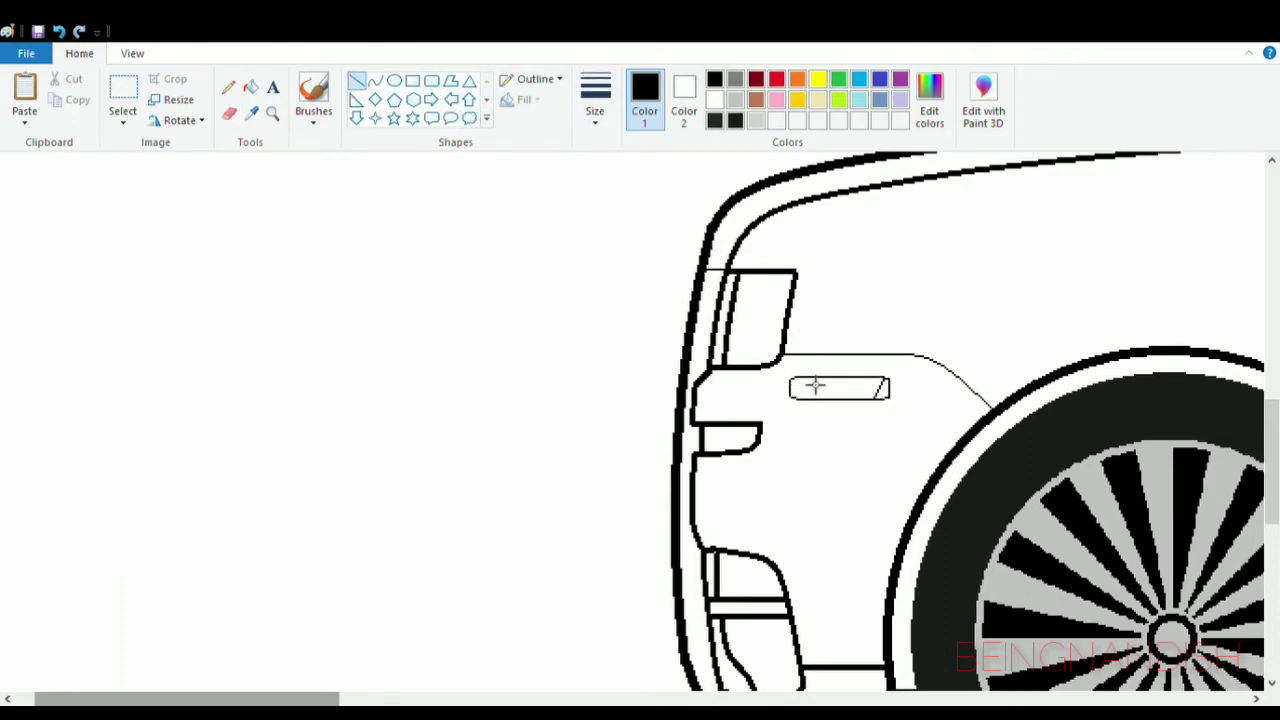
pyautogui.click(229, 113)
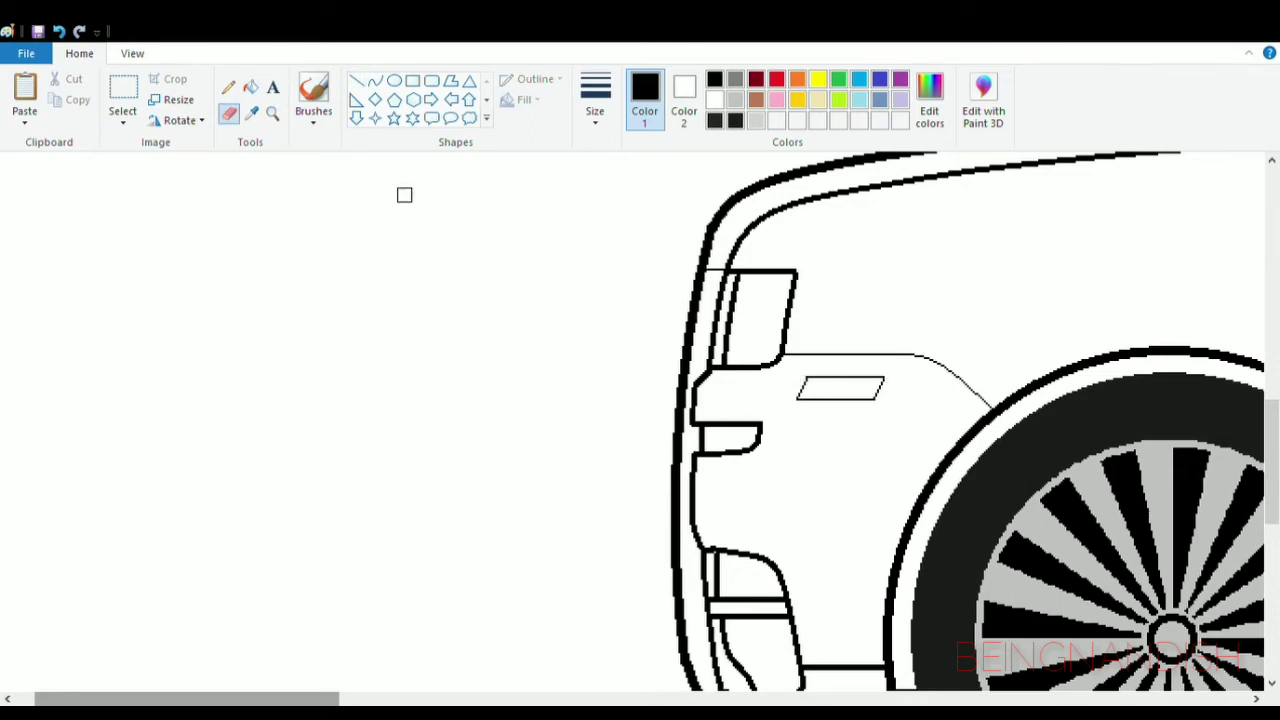
# - Draw a small thick hood ornament with a short stem and a forward-leaning top on the bonnet's front edge
pyautogui.scroll(3, 404, 195)
pyautogui.scroll(-1, 560, 110)
pyautogui.scroll(1, 596, 105)
pyautogui.click(378, 83)
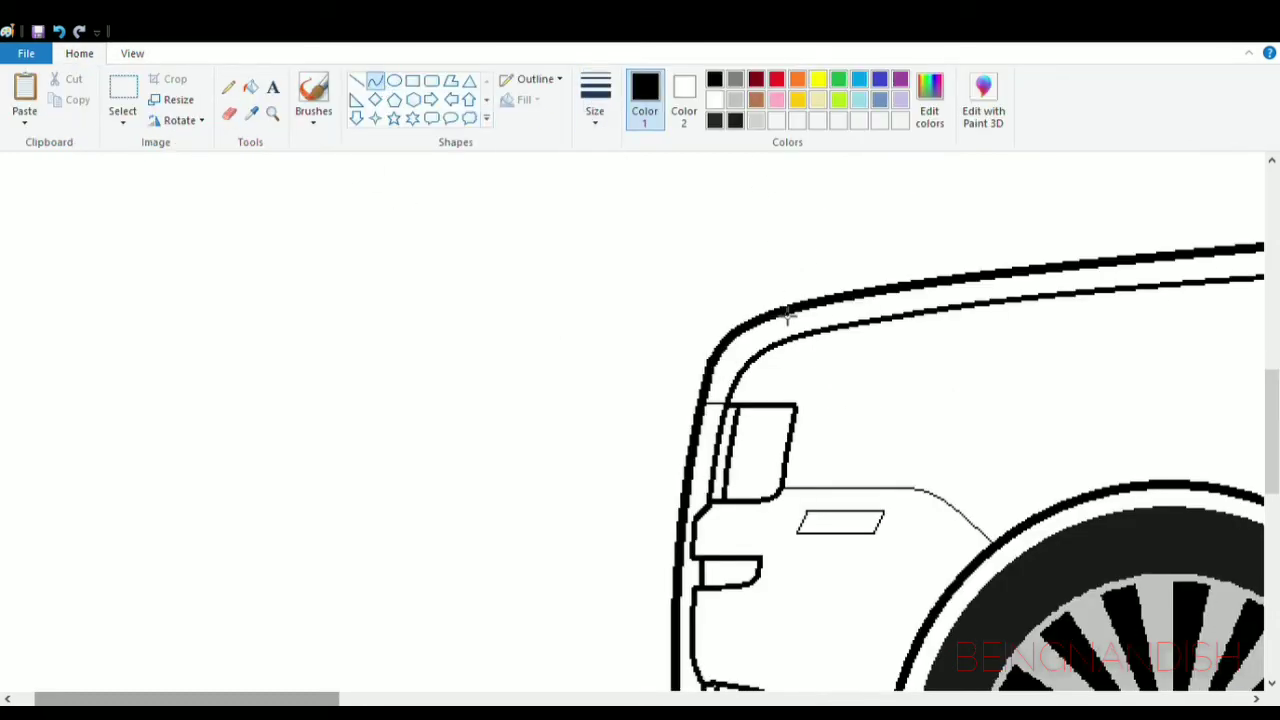
pyautogui.hotkey('ctrl', 'z')
pyautogui.moveTo(782, 306)
pyautogui.mouseDown()
pyautogui.moveTo(780, 277)
pyautogui.moveTo(774, 300)
pyautogui.mouseUp()
pyautogui.click(792, 295)
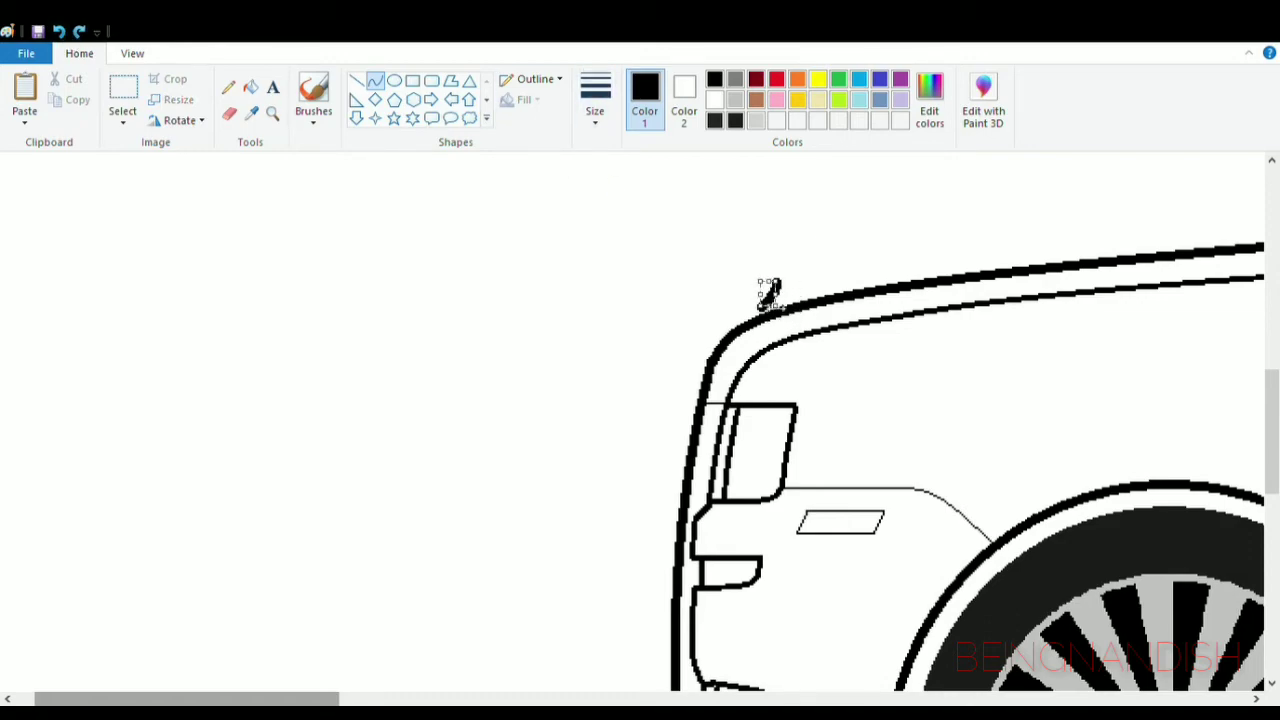
pyautogui.click(59, 32)
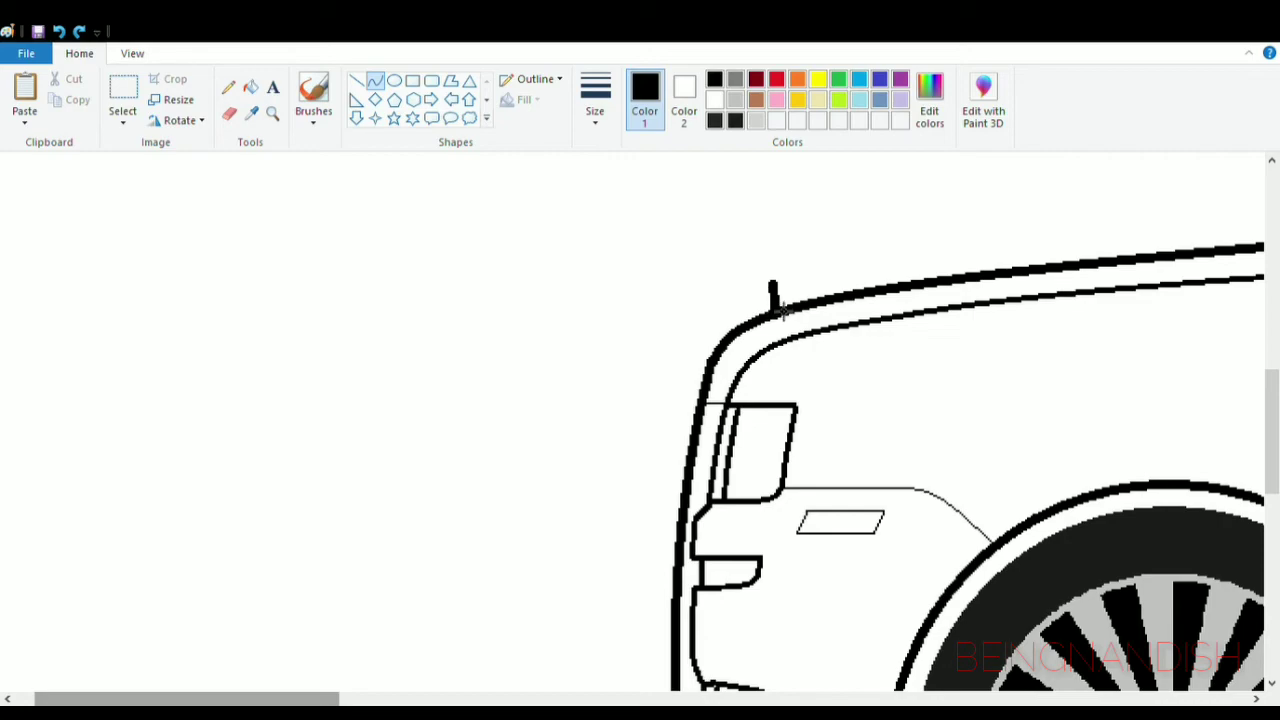
pyautogui.moveTo(780, 300); pyautogui.dragTo(780, 288)
pyautogui.click(357, 80)
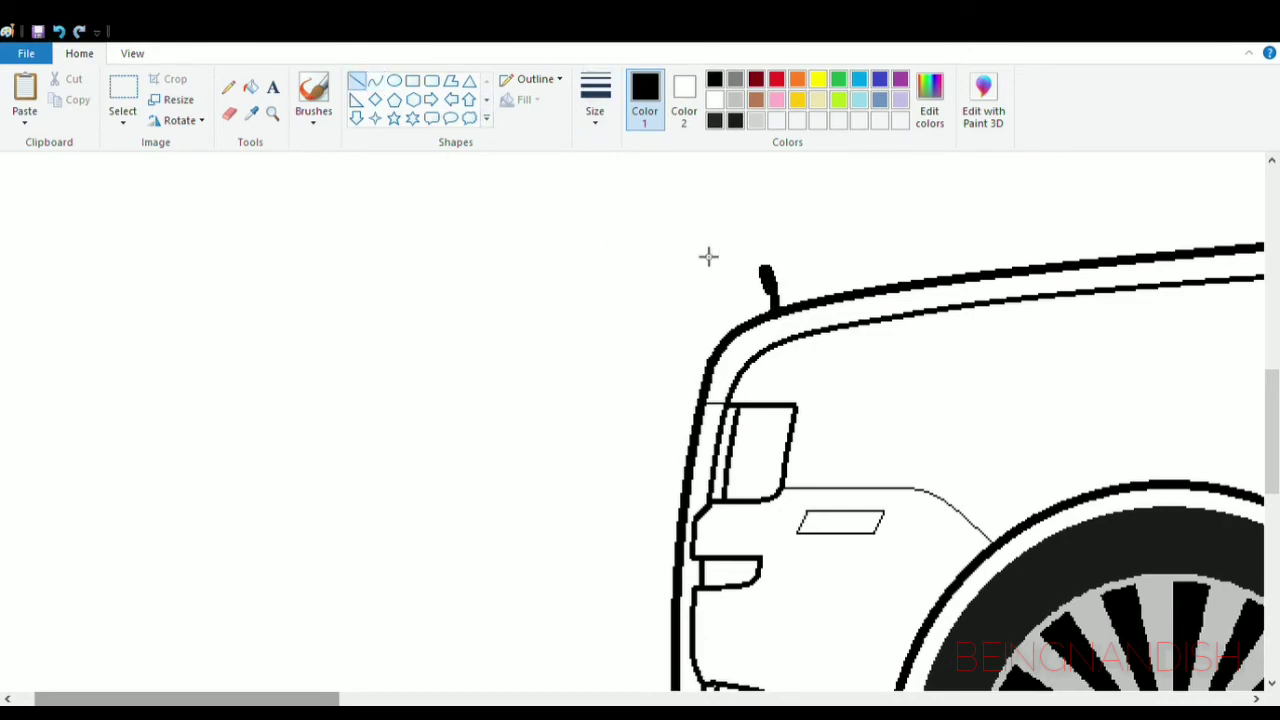
# - Draw a curved inner line from the roof's rear corner along the sloping tailgate and close it with a short horizontal line
pyautogui.click(132, 54)
pyautogui.click(63, 110)
pyautogui.click(63, 110)
pyautogui.scroll(-1, 347, 313)
pyautogui.click(25, 100)
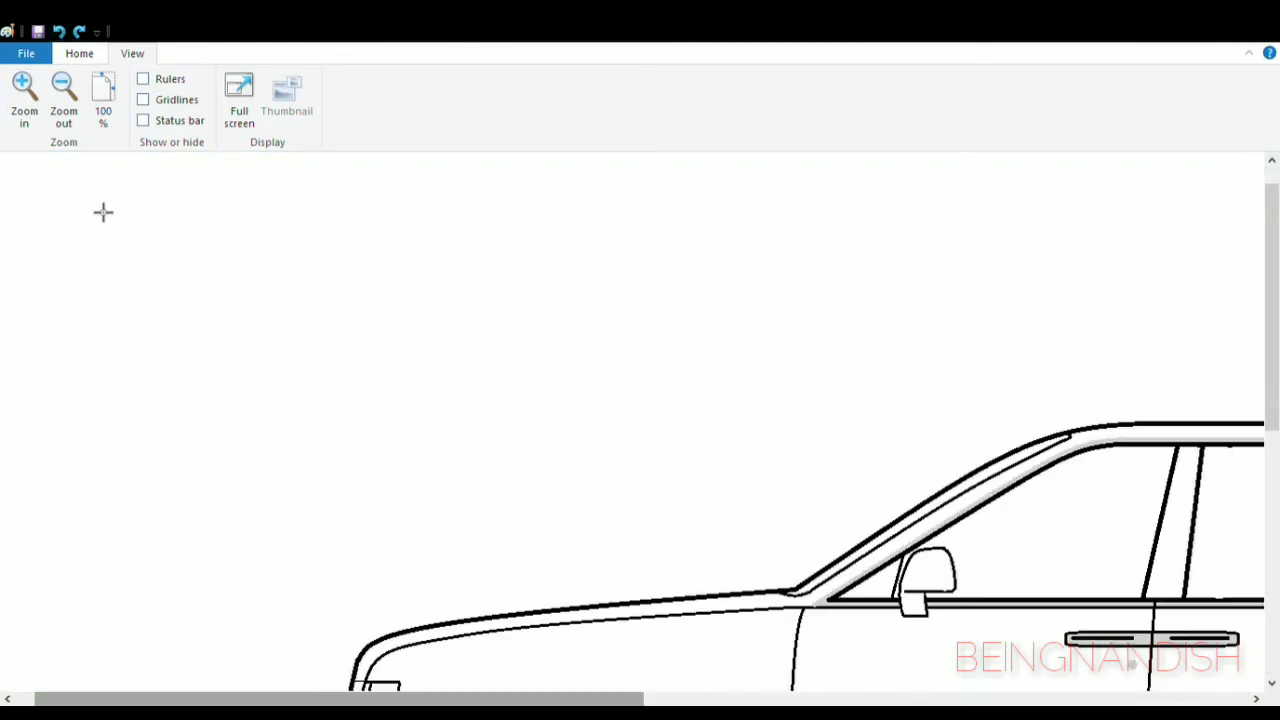
pyautogui.scroll(-3, 103, 212)
pyautogui.moveTo(380, 699); pyautogui.dragTo(831, 699)
pyautogui.scroll(1, 931, 563)
pyautogui.click(79, 54)
pyautogui.click(595, 110)
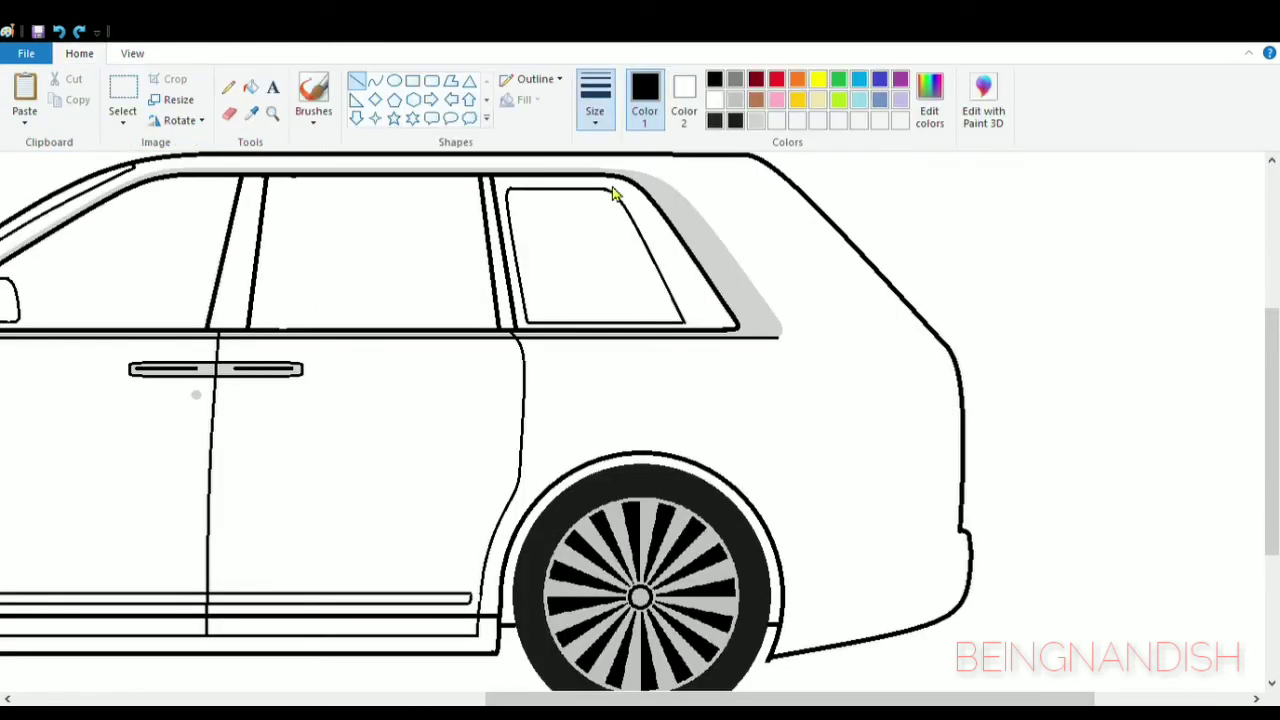
pyautogui.click(375, 80)
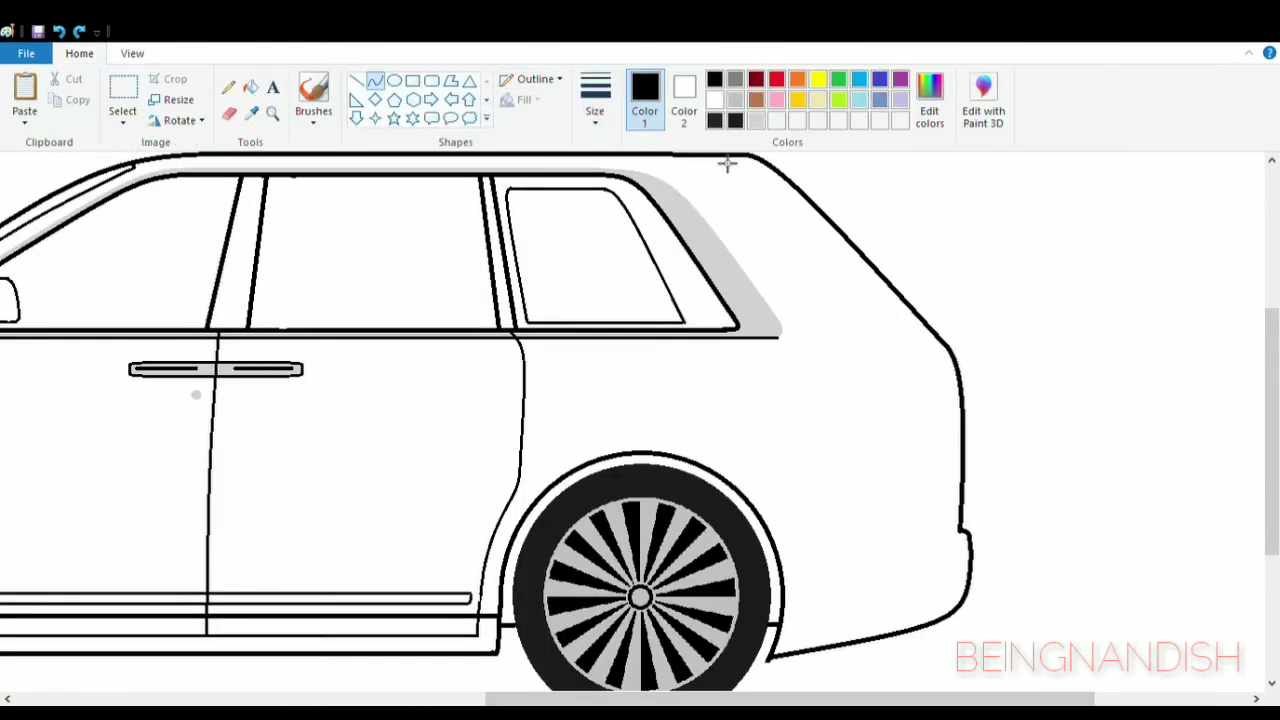
pyautogui.moveTo(727, 164); pyautogui.dragTo(897, 330)
pyautogui.moveTo(843, 257); pyautogui.dragTo(730, 162)
pyautogui.moveTo(886, 231); pyautogui.dragTo(871, 231)
pyautogui.moveTo(799, 222); pyautogui.dragTo(822, 223)
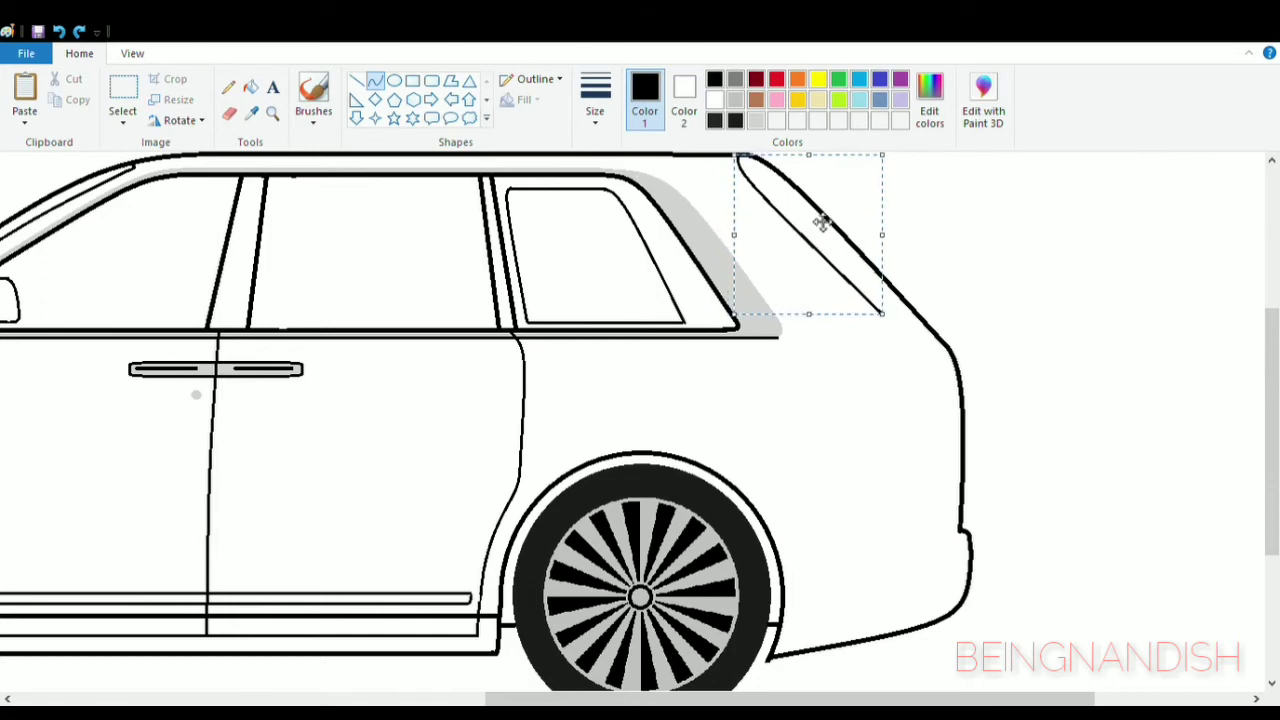
pyautogui.click(1094, 212)
pyautogui.click(356, 80)
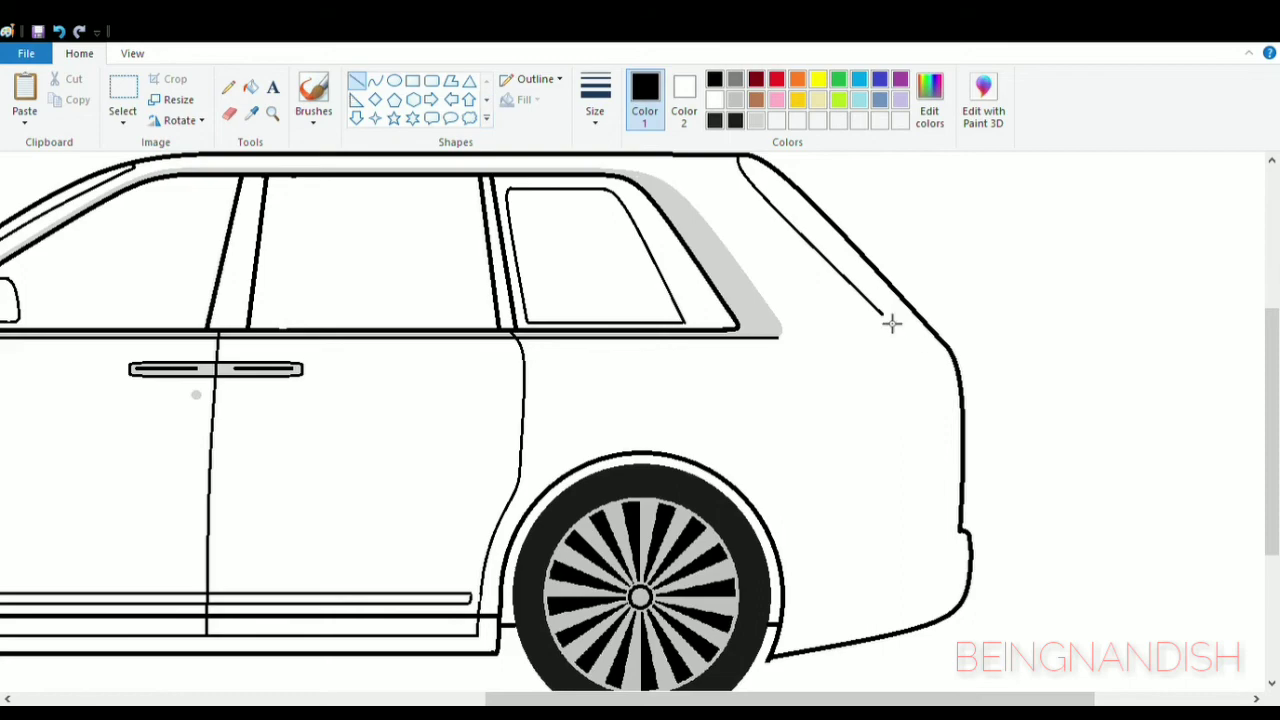
pyautogui.scroll(3, 1016, 287)
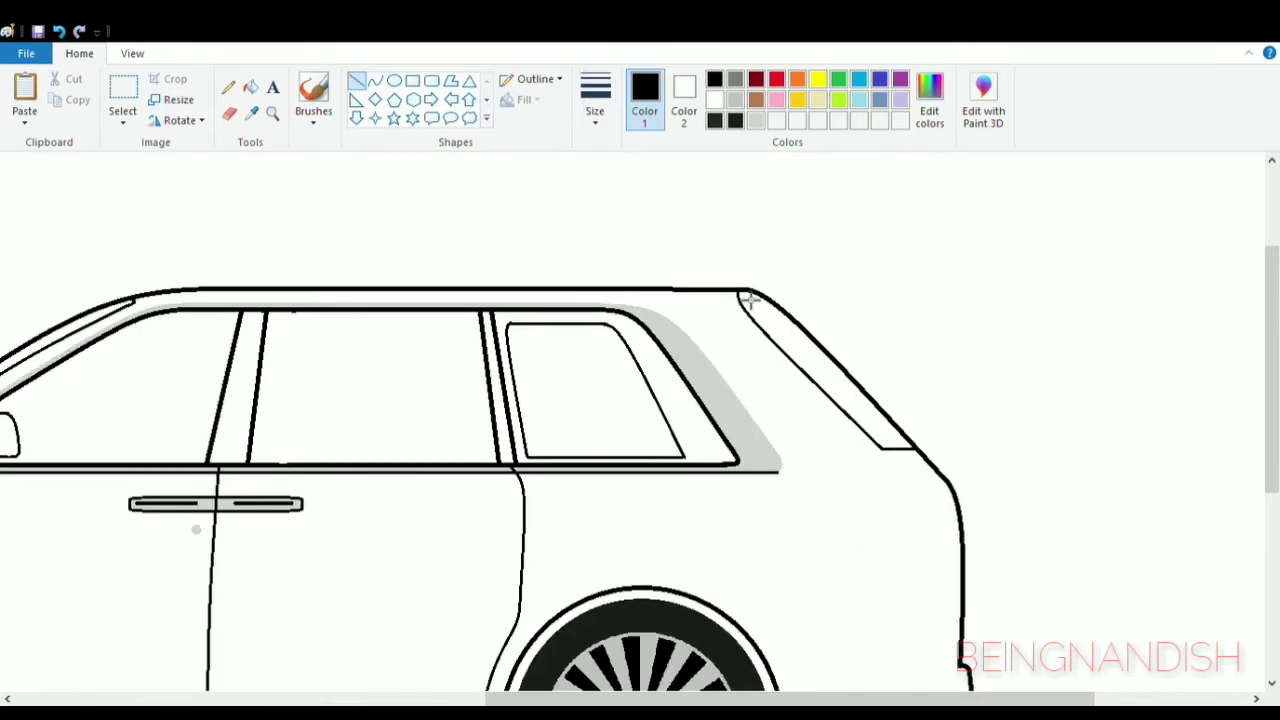
# - Draw a tapered roof spoiler projecting behind the roof's rear corner, with its underside running back to the inner tailgate line
pyautogui.click(375, 80)
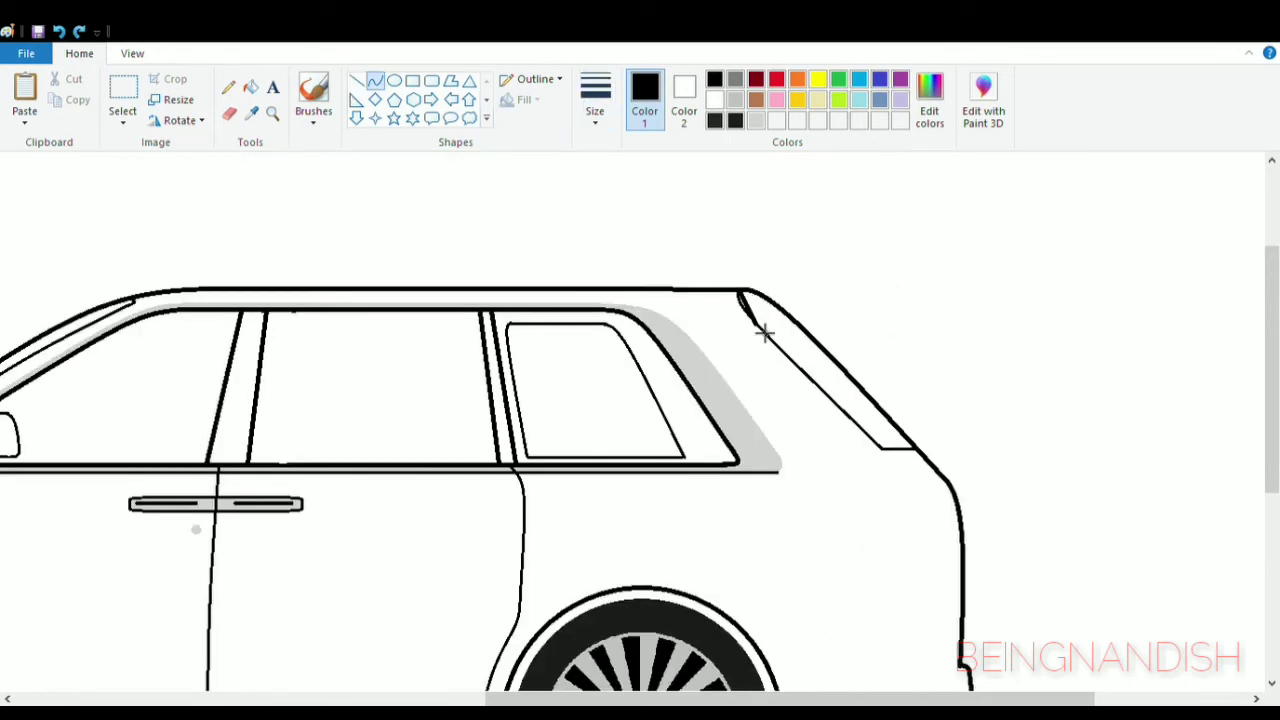
pyautogui.moveTo(765, 333); pyautogui.dragTo(761, 329)
pyautogui.moveTo(768, 325); pyautogui.dragTo(877, 307)
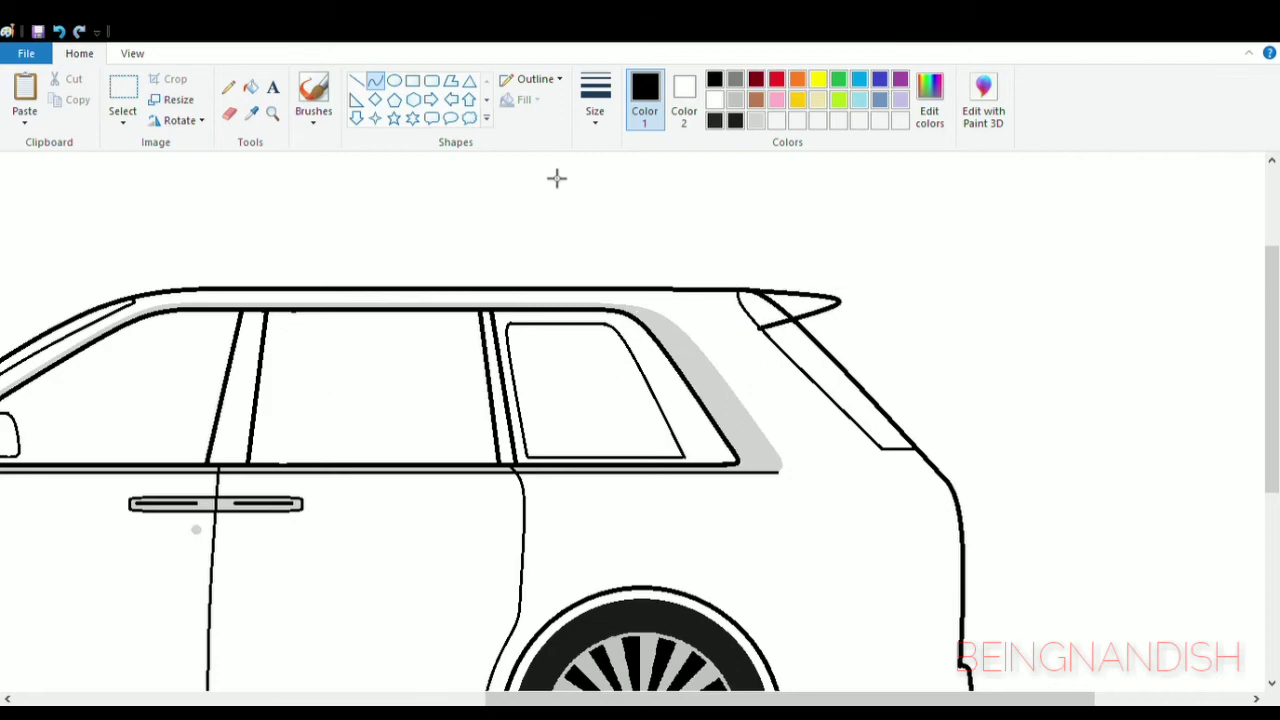
# - Erase the body outline crossing the inside of the spoiler
pyautogui.click(229, 113)
pyautogui.click(133, 60)
pyautogui.click(25, 98)
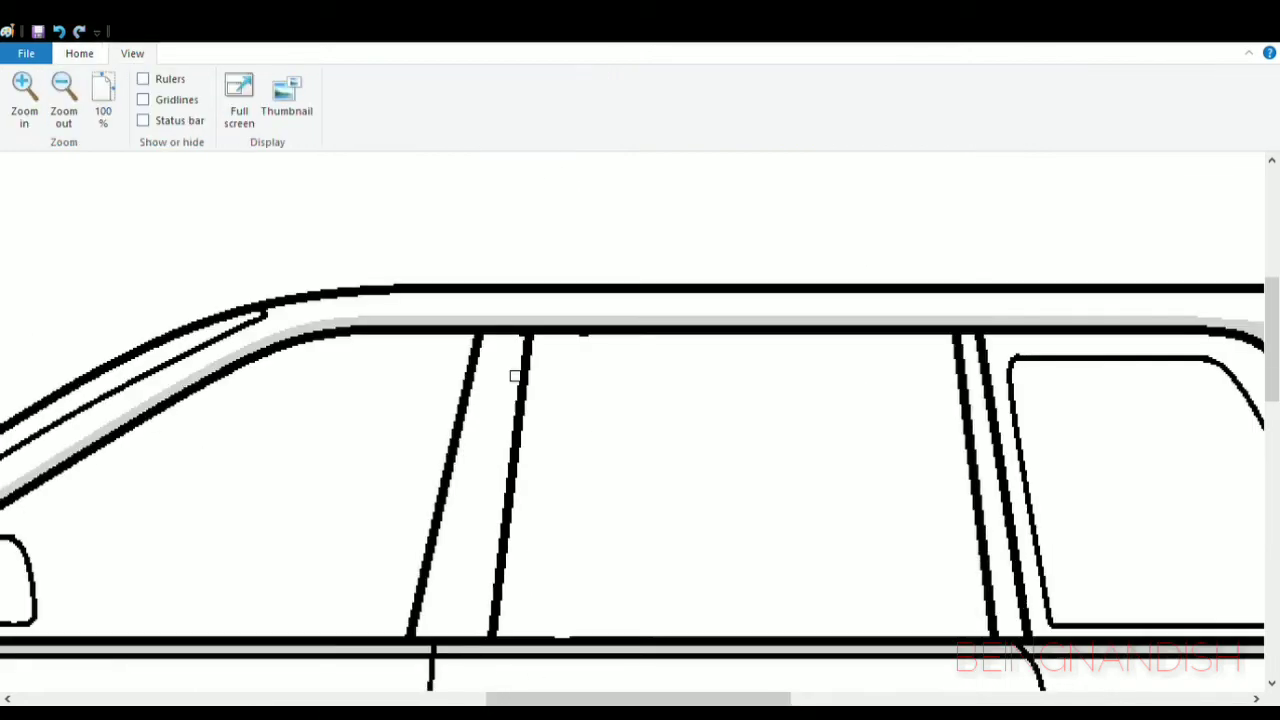
pyautogui.moveTo(600, 699); pyautogui.dragTo(871, 699)
pyautogui.moveTo(529, 306)
pyautogui.mouseDown()
pyautogui.moveTo(563, 307)
pyautogui.moveTo(528, 333)
pyautogui.moveTo(558, 331)
pyautogui.mouseUp()
pyautogui.click(80, 54)
pyautogui.click(641, 265)
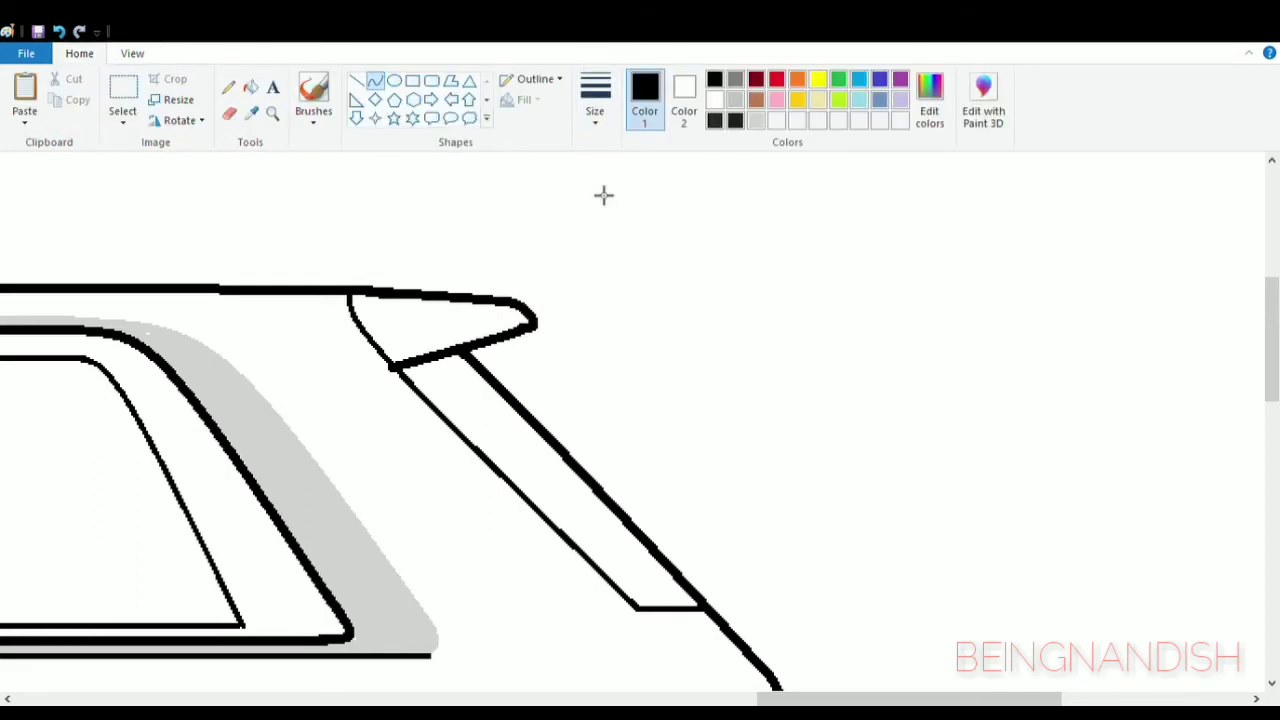
# - Draw a curved line below the spoiler, a slanted inner line along the rear window and a short horizontal line closing it
pyautogui.moveTo(466, 354); pyautogui.dragTo(472, 446)
pyautogui.moveTo(468, 398)
pyautogui.mouseDown()
pyautogui.moveTo(459, 388)
pyautogui.moveTo(643, 603)
pyautogui.moveTo(657, 598)
pyautogui.mouseUp()
pyautogui.click(605, 355)
pyautogui.click(229, 114)
pyautogui.click(357, 86)
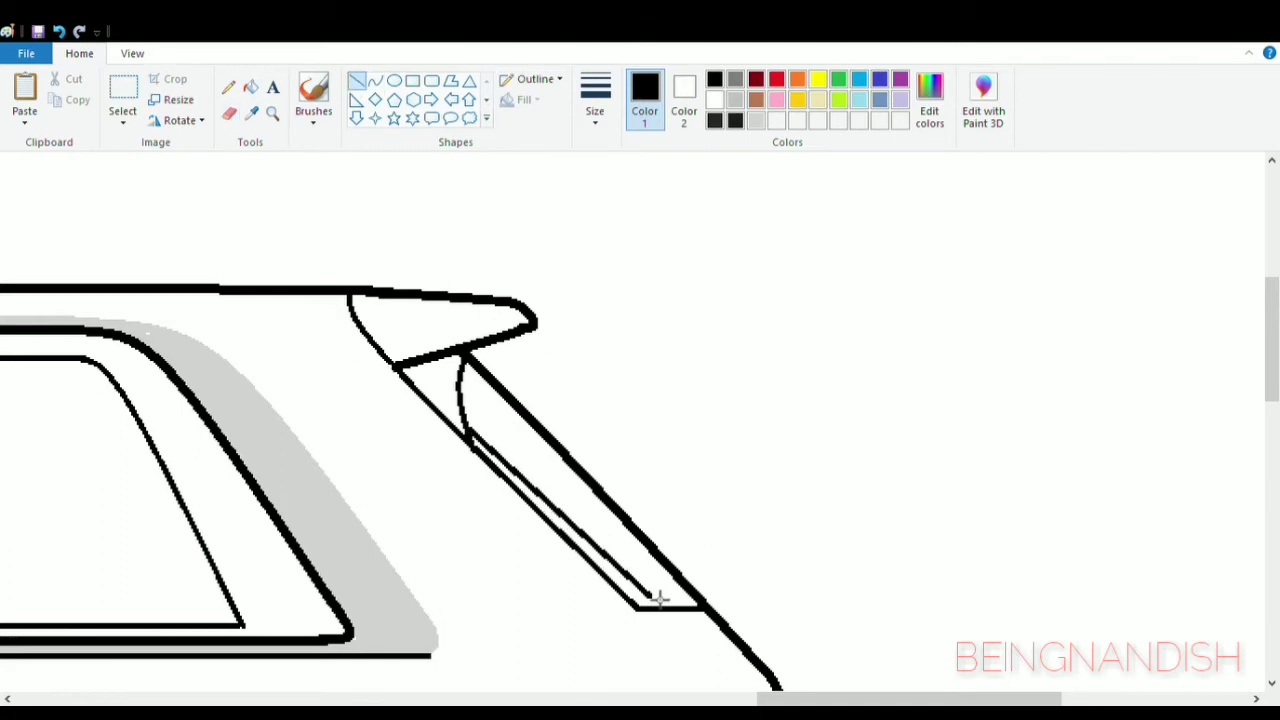
# - Draw an S-shaped line from the rear window's lower corner down inside the rear outline
pyautogui.scroll(-3, 728, 493)
pyautogui.scroll(-3, 768, 419)
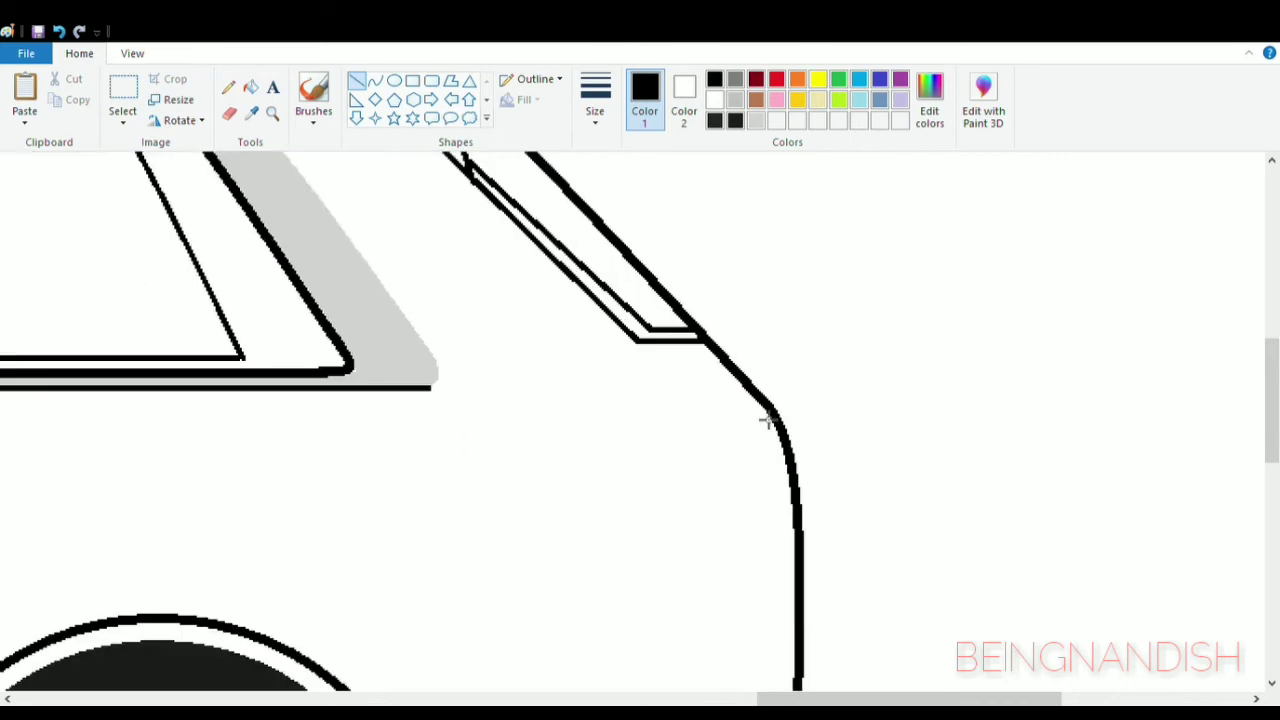
pyautogui.moveTo(637, 344); pyautogui.dragTo(735, 444)
pyautogui.click(59, 32)
pyautogui.click(375, 82)
pyautogui.moveTo(637, 344); pyautogui.dragTo(754, 470)
pyautogui.click(754, 426)
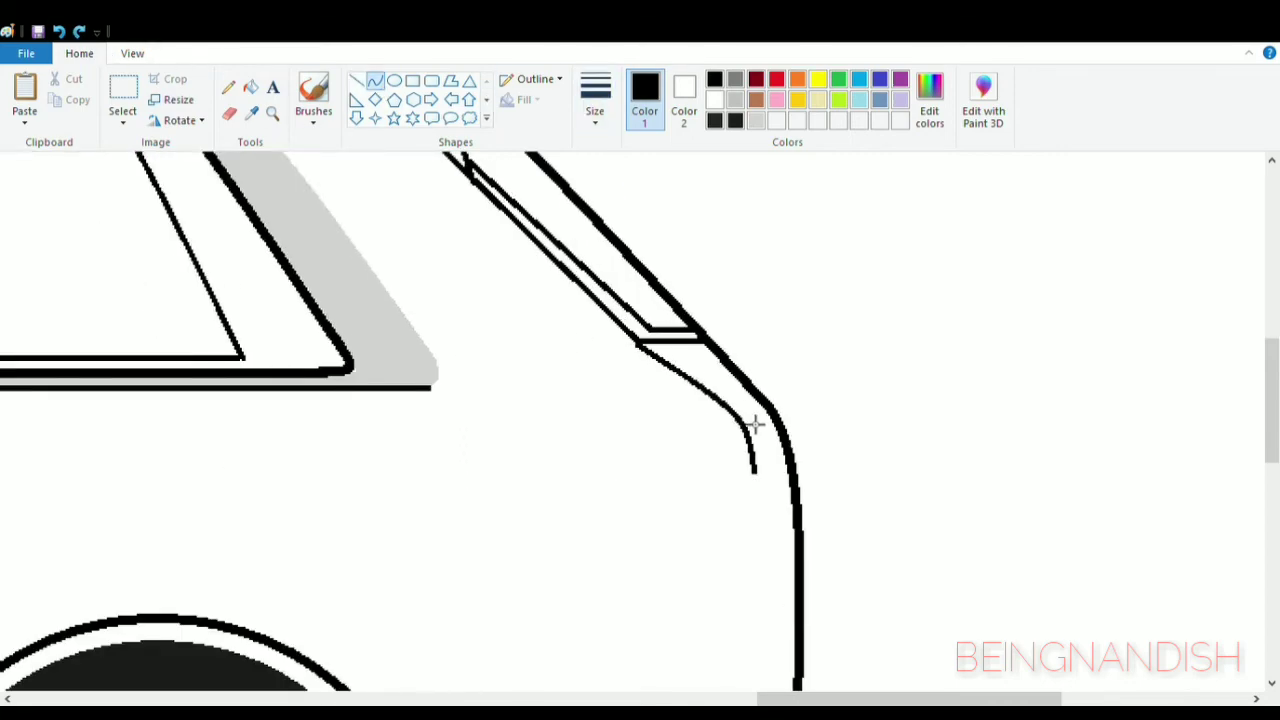
pyautogui.click(760, 431)
pyautogui.moveTo(759, 408); pyautogui.dragTo(746, 409)
pyautogui.moveTo(691, 480); pyautogui.dragTo(691, 490)
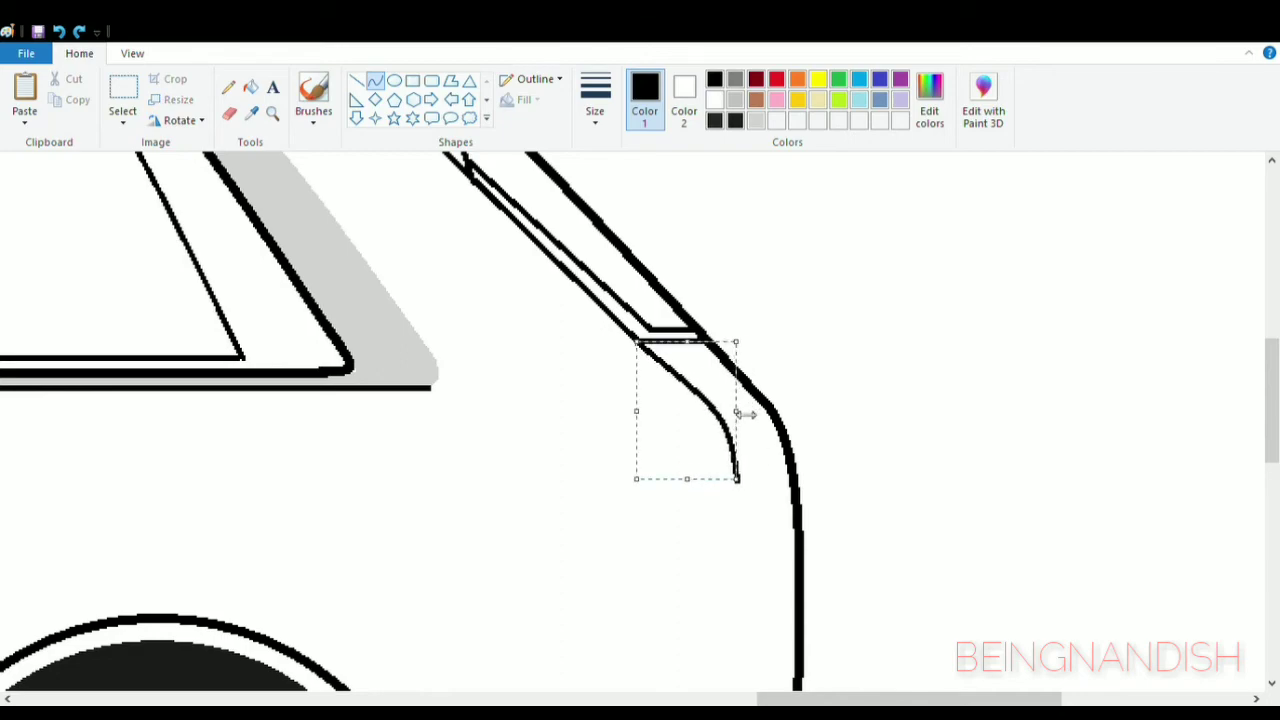
pyautogui.moveTo(746, 414); pyautogui.dragTo(769, 418)
pyautogui.click(883, 374)
# - Extend the inner rear line straight down and draw a thin curved line from its lower end to the rear wheel arch
pyautogui.scroll(-2, 883, 374)
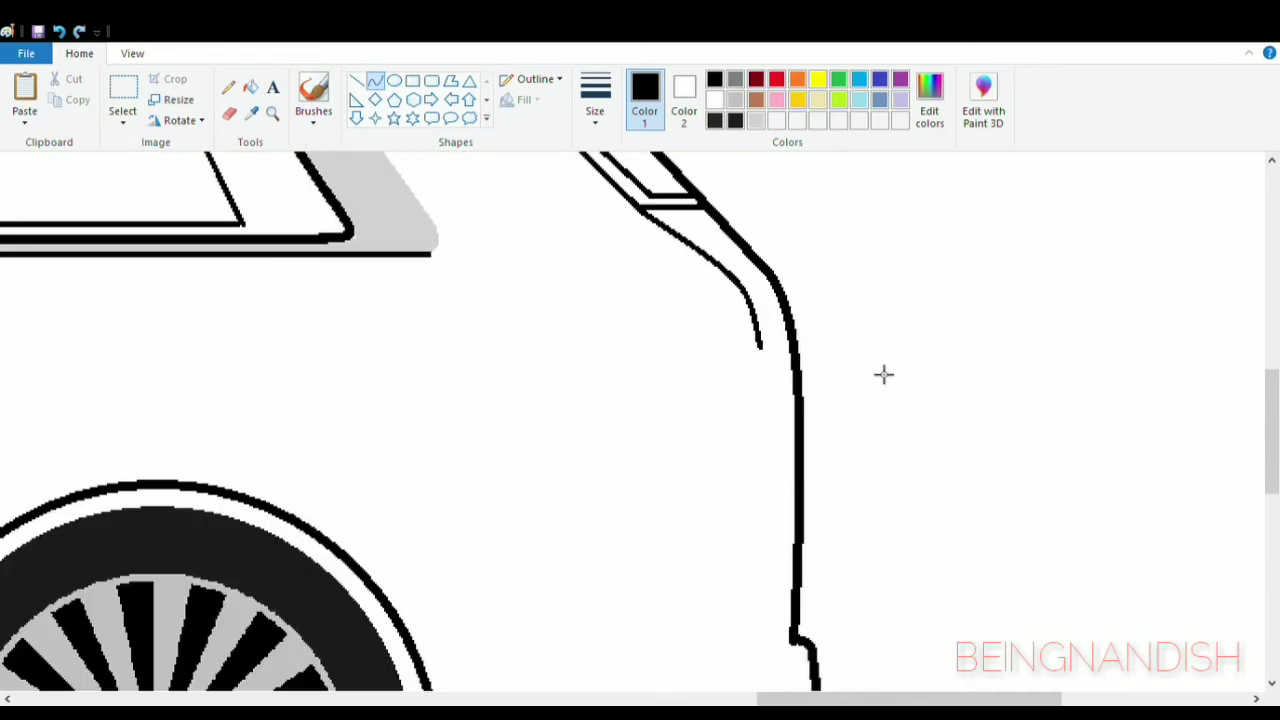
pyautogui.click(357, 82)
pyautogui.moveTo(760, 346)
pyautogui.mouseDown()
pyautogui.moveTo(786, 592)
pyautogui.moveTo(787, 523)
pyautogui.moveTo(371, 580)
pyautogui.mouseUp()
pyautogui.click(376, 82)
pyautogui.moveTo(425, 569); pyautogui.dragTo(417, 552)
pyautogui.click(597, 103)
pyautogui.click(605, 151)
pyautogui.hotkey('ctrl', 'z')
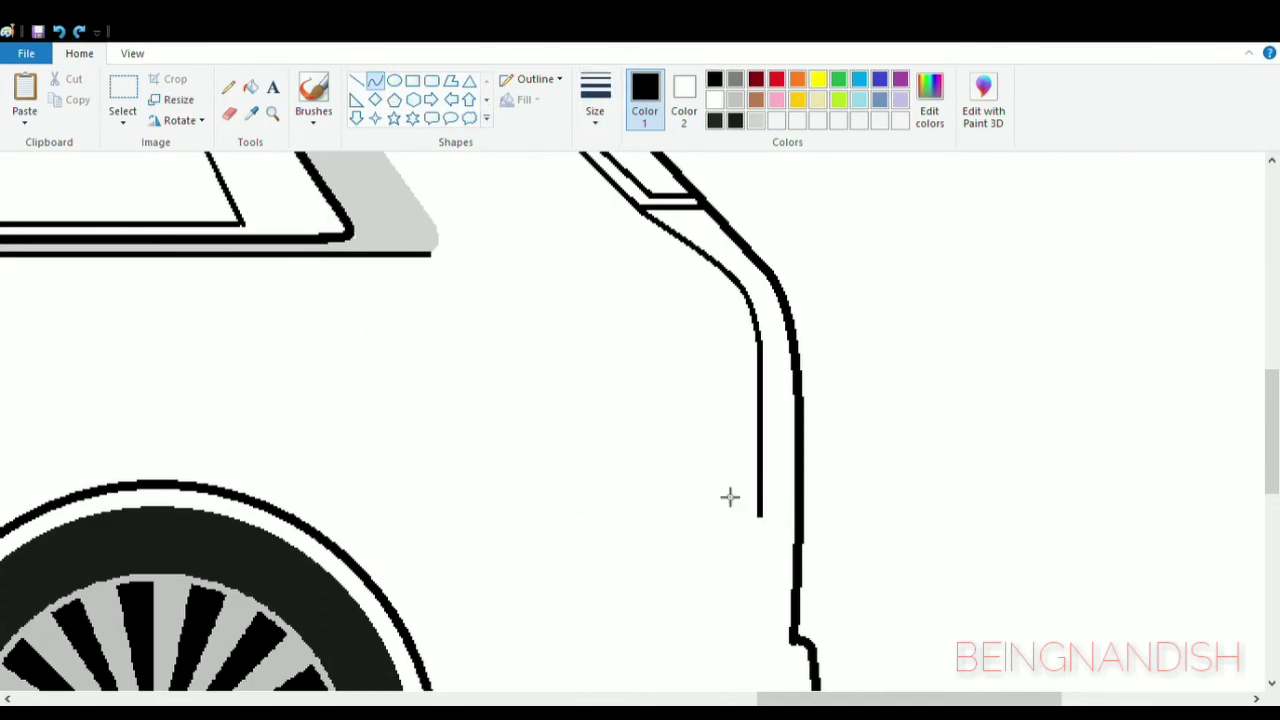
pyautogui.moveTo(761, 516); pyautogui.dragTo(370, 581)
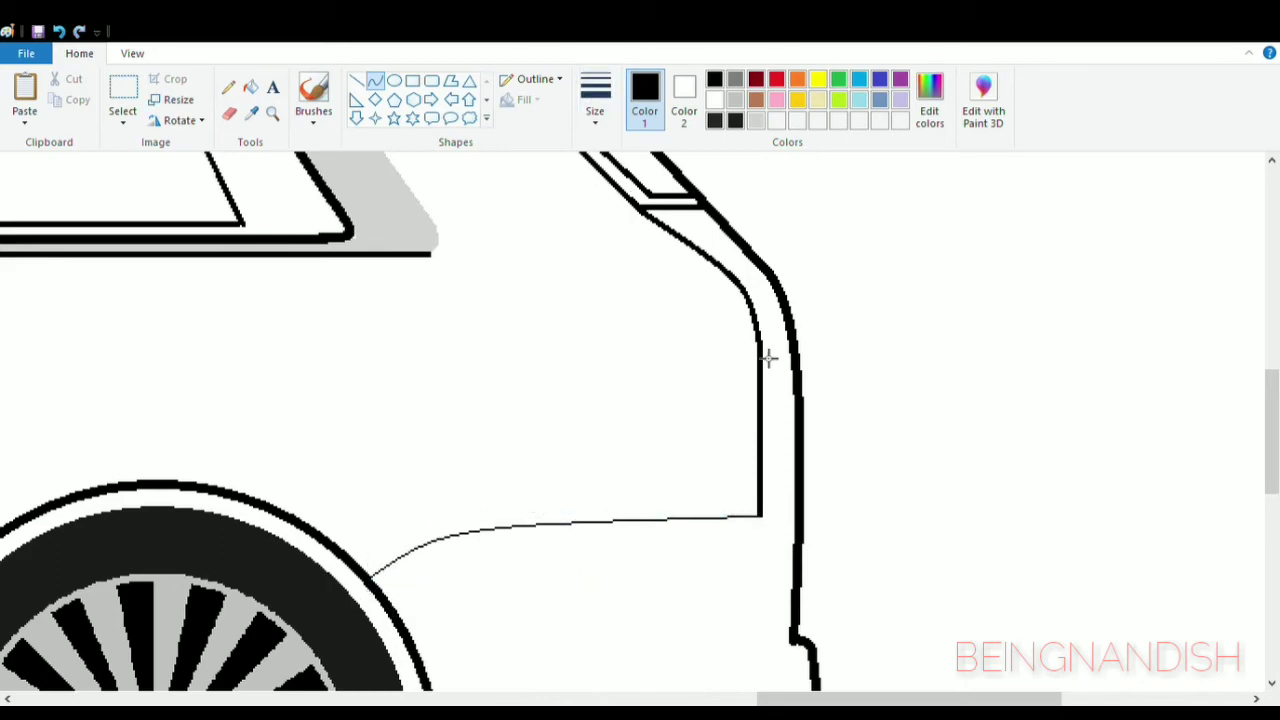
# - Draw a taillight with rounded front corners against the inner rear line, and a short horizontal line linking that line to the outline
pyautogui.moveTo(755, 331); pyautogui.dragTo(700, 401)
pyautogui.moveTo(713, 366)
pyautogui.mouseDown()
pyautogui.moveTo(704, 346)
pyautogui.moveTo(718, 515)
pyautogui.mouseUp()
pyautogui.click(655, 386)
pyautogui.click(230, 114)
pyautogui.click(701, 397)
pyautogui.click(375, 81)
pyautogui.moveTo(714, 506)
pyautogui.mouseDown()
pyautogui.moveTo(713, 522)
pyautogui.moveTo(761, 516)
pyautogui.mouseUp()
pyautogui.click(713, 522)
pyautogui.click(861, 381)
pyautogui.click(357, 81)
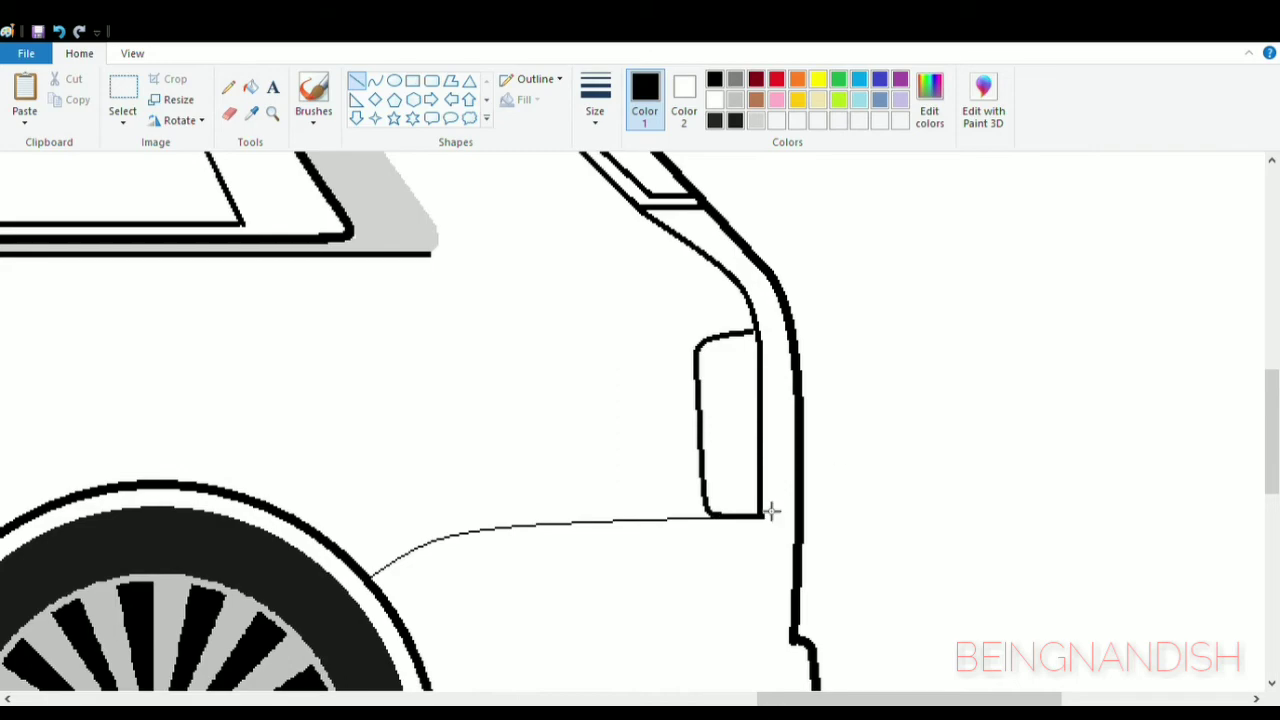
pyautogui.click(857, 423)
# - Draw a rear bumper line rising slightly from the wheel arch and curving up to the bumper notch, and erase the overshooting ends
pyautogui.scroll(-3, 790, 372)
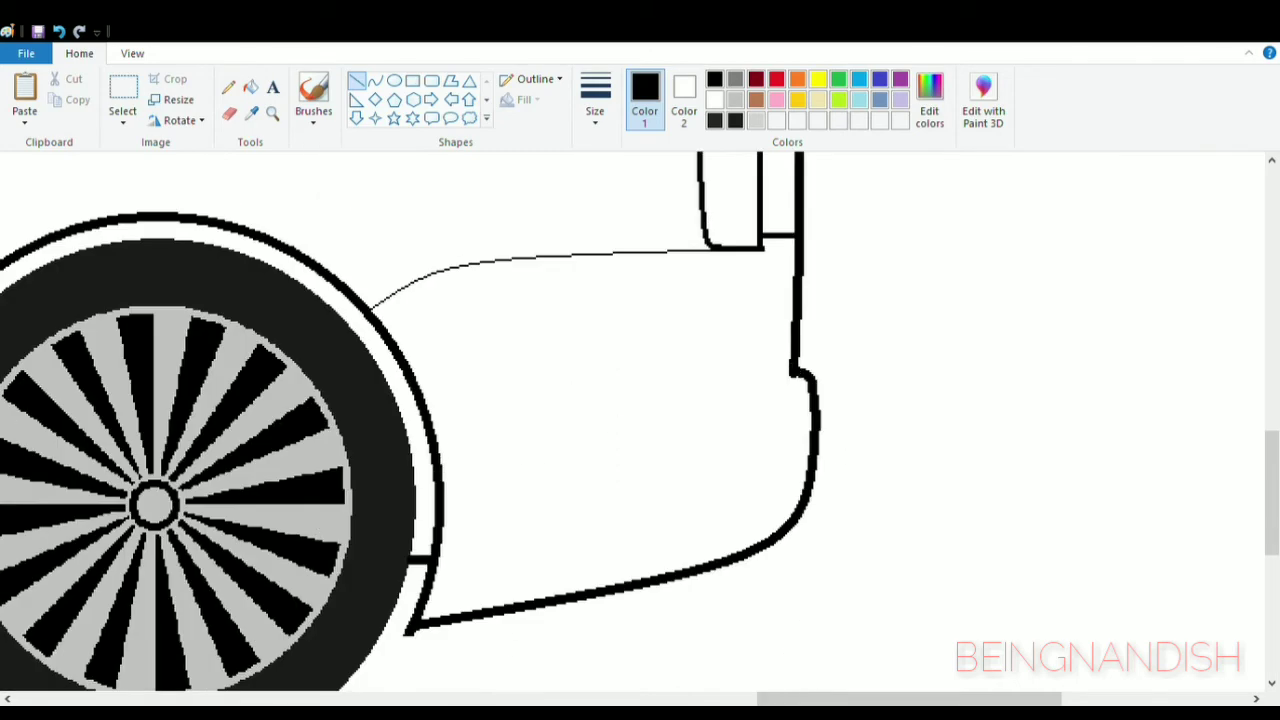
pyautogui.hscroll(-3, 763, 526)
pyautogui.moveTo(760, 500); pyautogui.dragTo(1013, 466)
pyautogui.click(374, 81)
pyautogui.moveTo(1110, 376)
pyautogui.mouseDown()
pyautogui.moveTo(1045, 406)
pyautogui.moveTo(990, 466)
pyautogui.mouseUp()
pyautogui.moveTo(1045, 410); pyautogui.dragTo(1042, 387)
pyautogui.click(1040, 386)
pyautogui.moveTo(989, 420); pyautogui.dragTo(1004, 422)
pyautogui.click(920, 414)
pyautogui.click(230, 114)
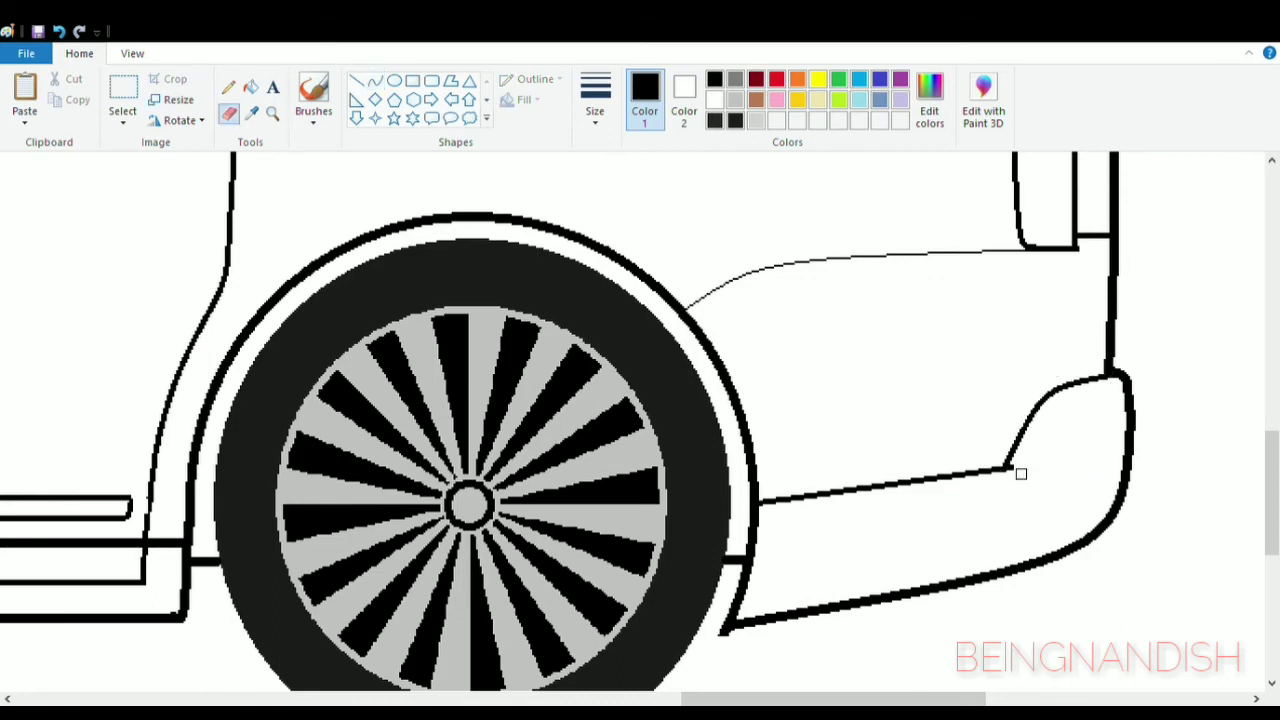
# - Draw a thick light grey curve inside the rear bumper, parallel to the curved black line above it
pyautogui.click(374, 81)
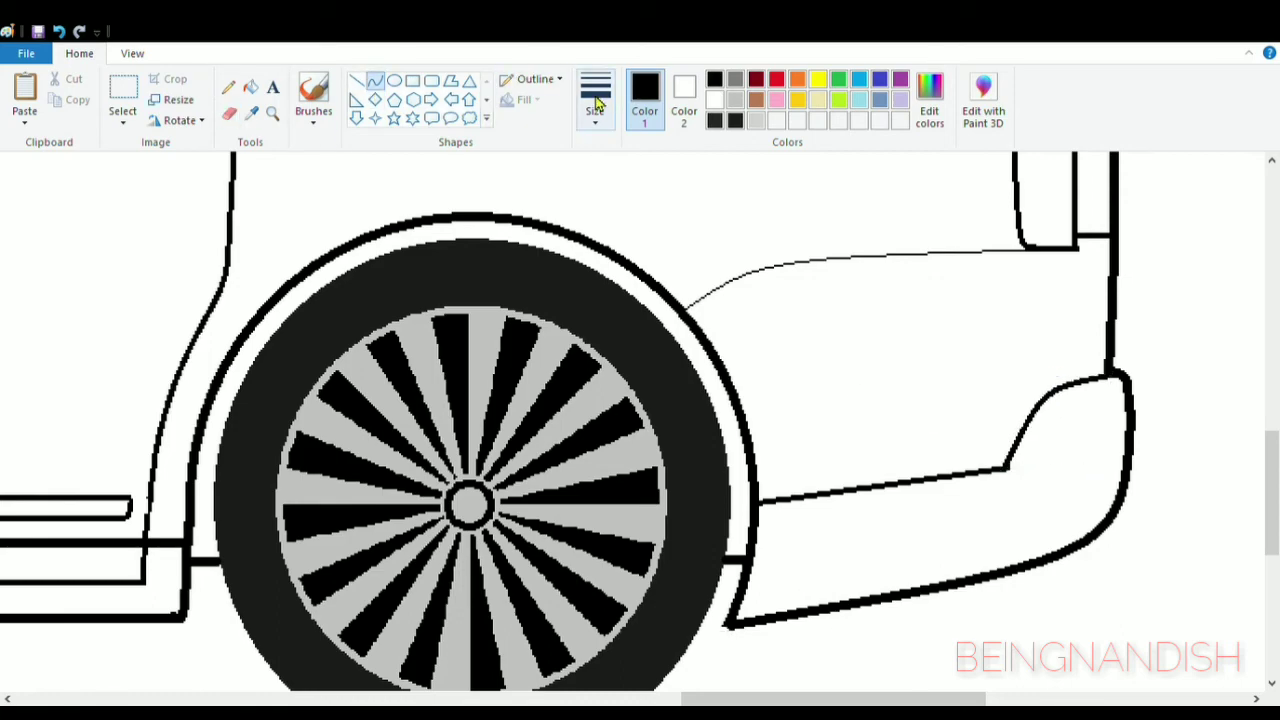
pyautogui.click(756, 120)
pyautogui.moveTo(1110, 435); pyautogui.dragTo(1019, 514)
pyautogui.moveTo(1058, 472); pyautogui.dragTo(1040, 459)
pyautogui.click(1076, 452)
pyautogui.moveTo(1064, 509); pyautogui.dragTo(1059, 521)
pyautogui.click(1206, 463)
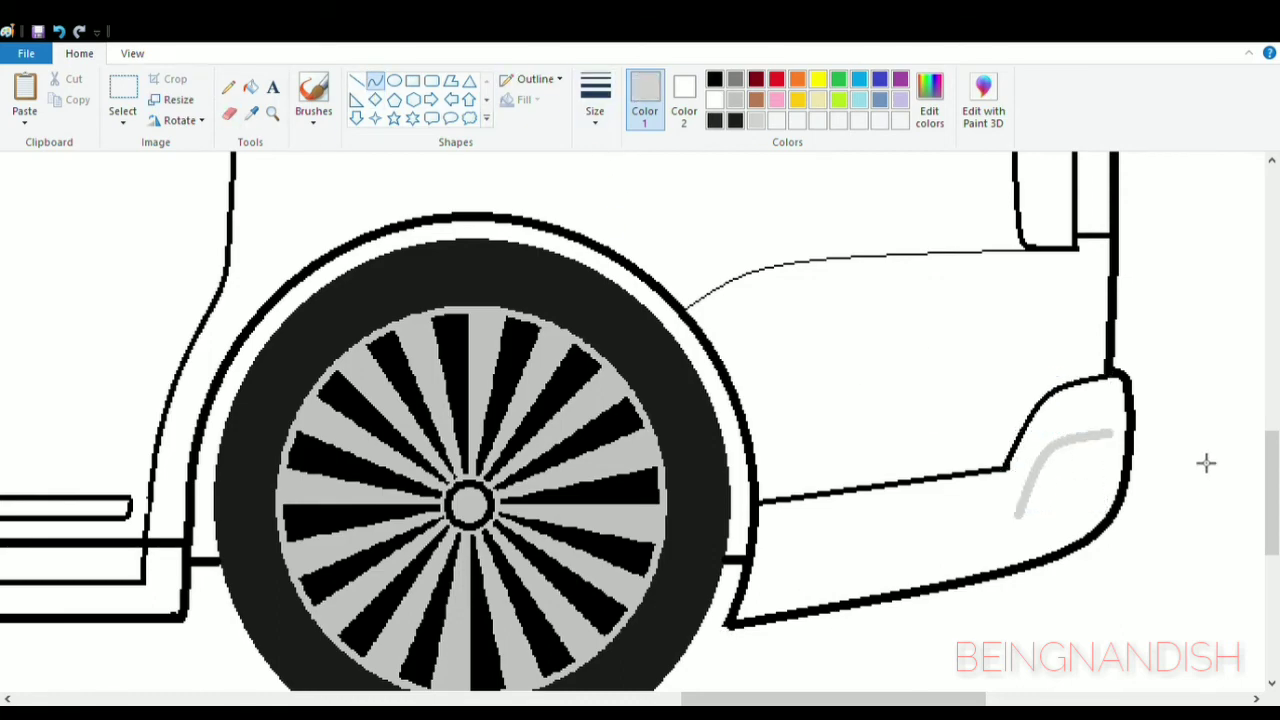
# - Draw a light grey curve down from the rear end of the grey arc, following the bumper's outer edge
pyautogui.moveTo(1110, 435); pyautogui.dragTo(1098, 498)
pyautogui.moveTo(1107, 470)
pyautogui.mouseDown()
pyautogui.moveTo(1120, 469)
pyautogui.moveTo(1119, 517)
pyautogui.moveTo(1020, 515)
pyautogui.mouseUp()
pyautogui.click(1120, 469)
pyautogui.click(1177, 498)
pyautogui.moveTo(1054, 516)
pyautogui.mouseDown()
pyautogui.moveTo(1049, 534)
pyautogui.moveTo(1061, 529)
pyautogui.mouseUp()
pyautogui.click(1065, 527)
pyautogui.click(867, 520)
pyautogui.click(61, 32)
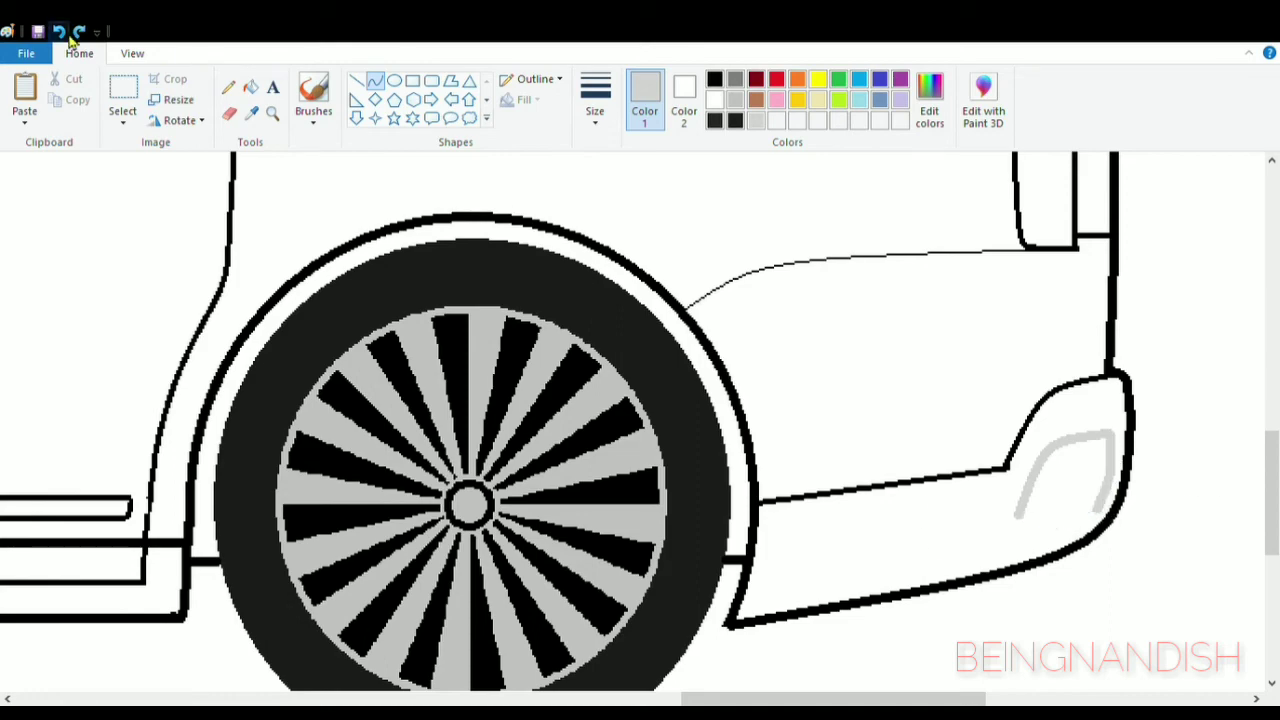
# - Undo the last grey curve, redraw it down the bumper's outer edge, and close the light grey exhaust outline along its underside
pyautogui.click(61, 32)
pyautogui.moveTo(1110, 435); pyautogui.dragTo(1096, 505)
pyautogui.moveTo(1104, 470)
pyautogui.mouseDown()
pyautogui.moveTo(1116, 475)
pyautogui.moveTo(1020, 521)
pyautogui.mouseUp()
pyautogui.click(357, 80)
pyautogui.scroll(3, 957, 567)
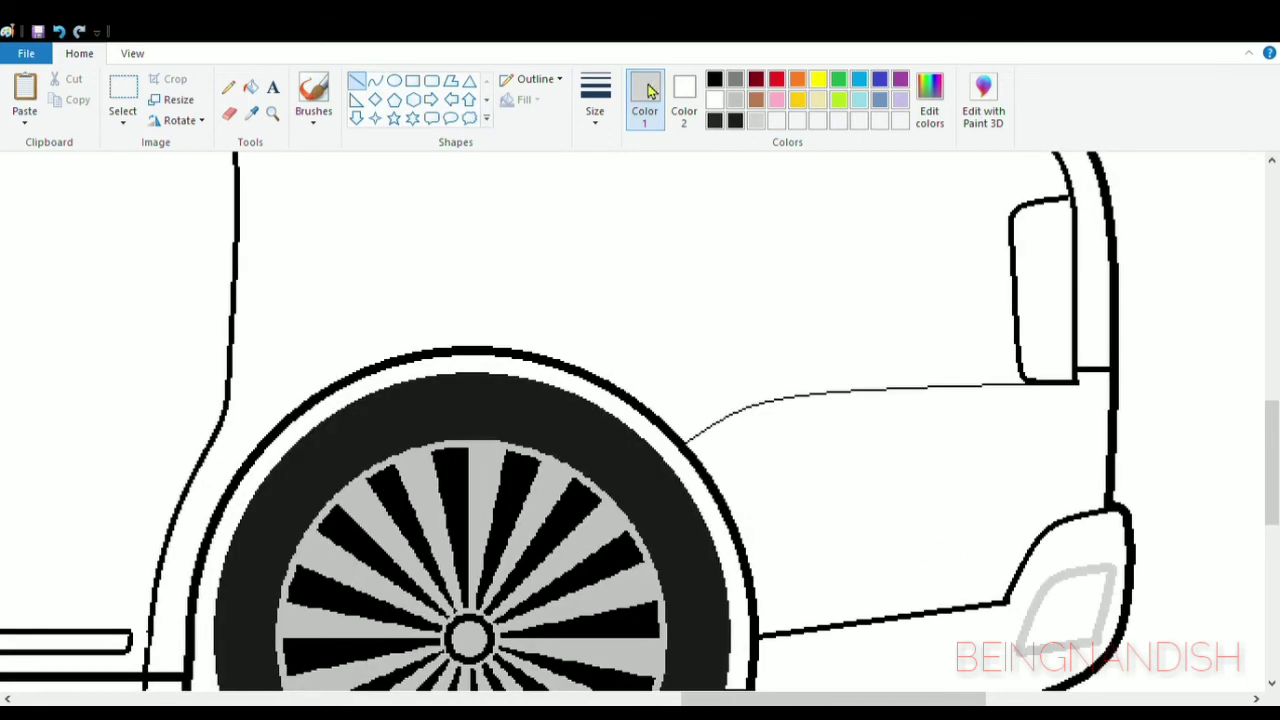
pyautogui.click(716, 80)
pyautogui.click(431, 80)
pyautogui.moveTo(943, 432)
pyautogui.mouseDown()
pyautogui.moveTo(1018, 437)
pyautogui.moveTo(979, 429)
pyautogui.mouseUp()
# - Copy the small slanted marker shape located between the headlight and the front wheel arch
pyautogui.click(132, 54)
pyautogui.click(64, 98)
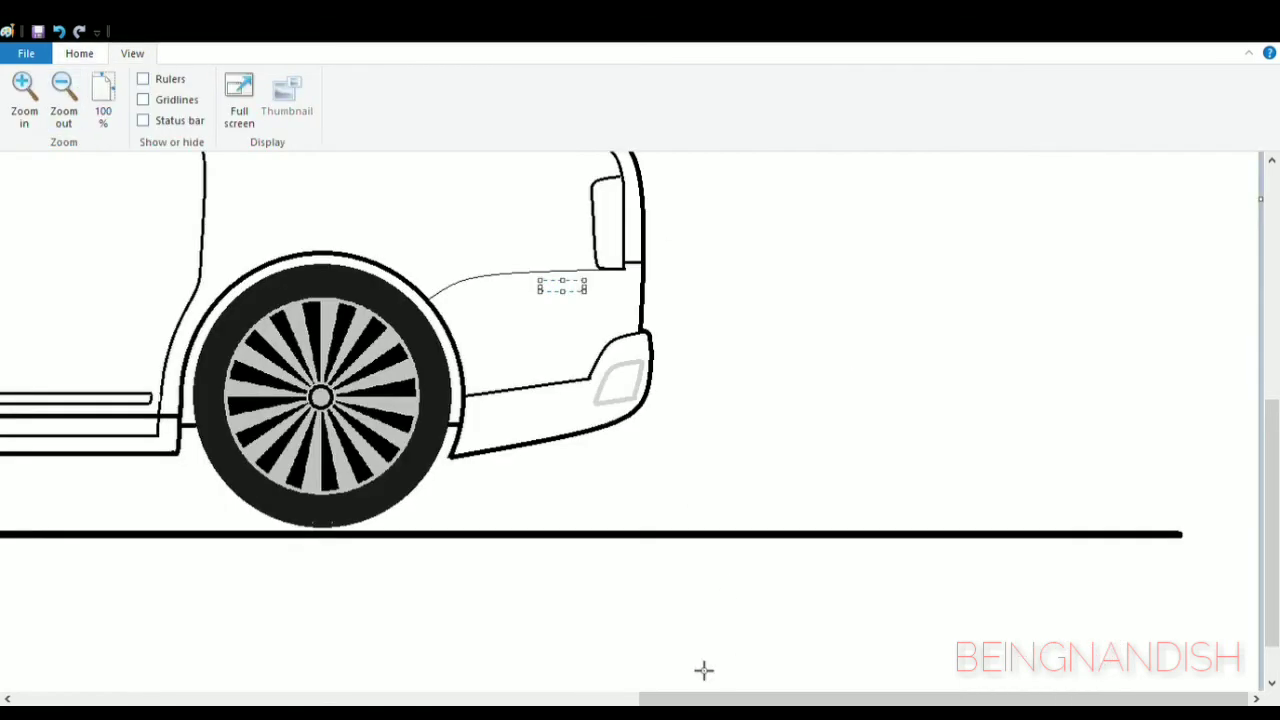
pyautogui.moveTo(746, 698); pyautogui.dragTo(276, 696)
pyautogui.click(64, 98)
pyautogui.click(25, 98)
pyautogui.scroll(-3, 212, 296)
pyautogui.click(79, 54)
pyautogui.click(123, 88)
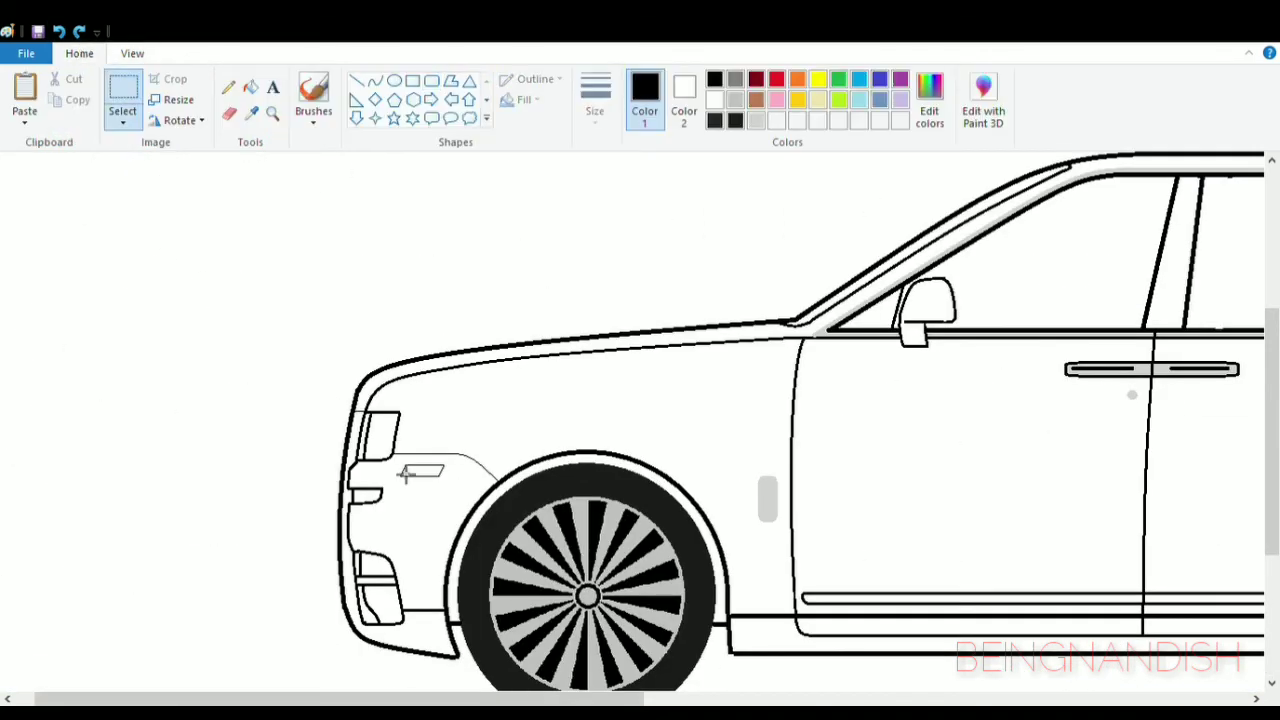
pyautogui.moveTo(397, 457); pyautogui.dragTo(452, 491)
pyautogui.hotkey('ctrl', 'c')
# - Paste the copied marker and place it just below the thin rear body line, in front of the taillight
pyautogui.moveTo(449, 699); pyautogui.dragTo(905, 699)
pyautogui.hotkey('ctrl', 'v')
pyautogui.moveTo(41, 168); pyautogui.dragTo(884, 500)
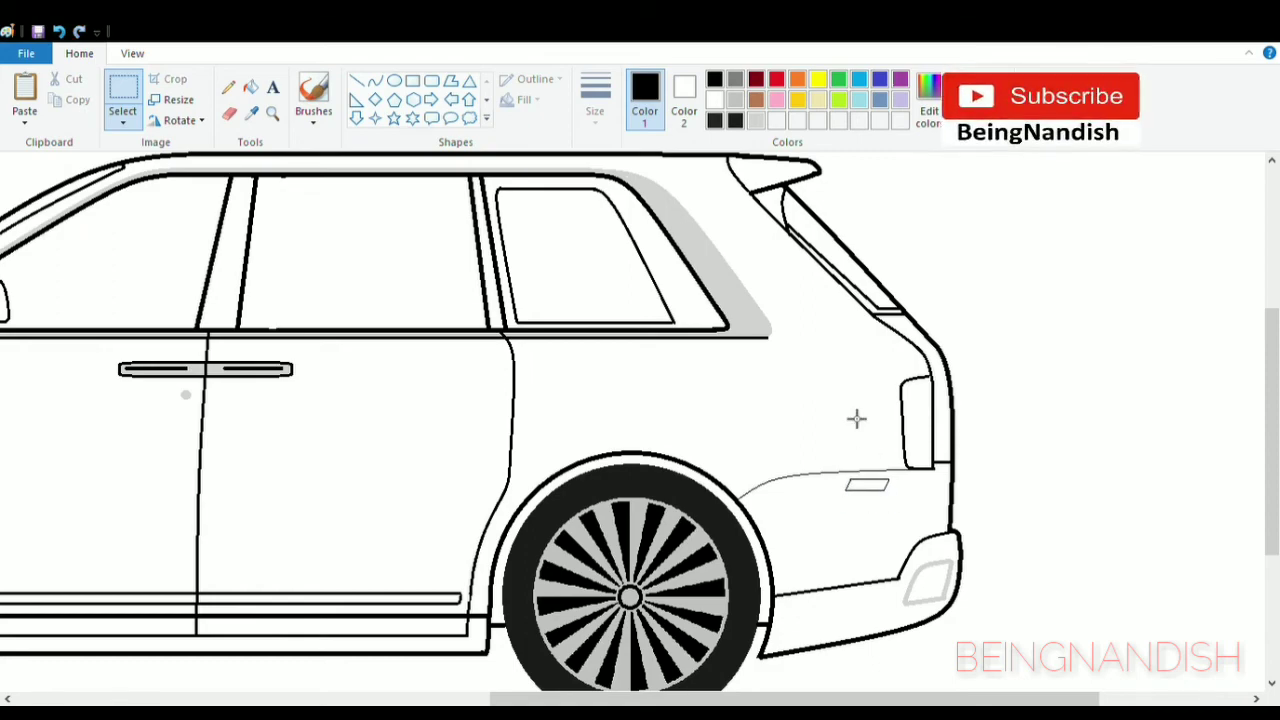
pyautogui.click(375, 80)
pyautogui.moveTo(766, 347); pyautogui.dragTo(878, 357)
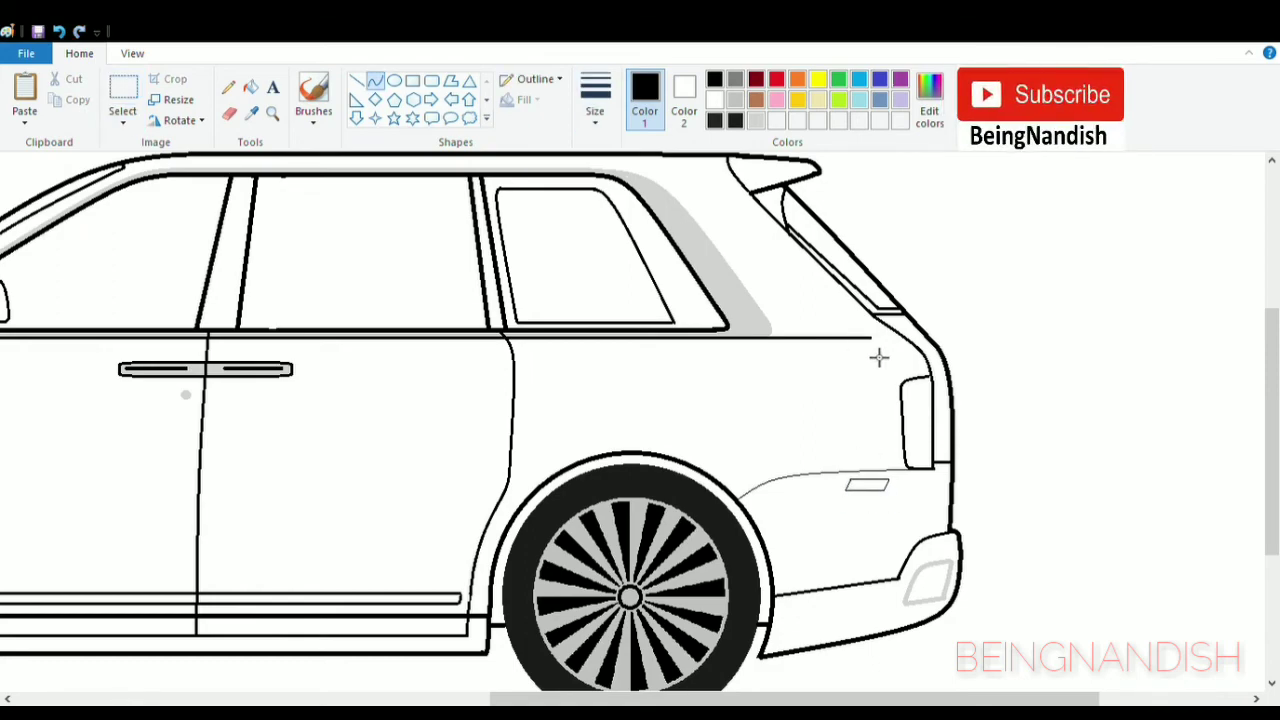
pyautogui.click(963, 280)
pyautogui.hotkey('ctrl', 'z')
# - Extend the black beltline rearward from the last side window and curve it down towards the top of the taillight
pyautogui.click(357, 81)
pyautogui.moveTo(771, 346); pyautogui.dragTo(931, 379)
pyautogui.click(375, 81)
pyautogui.moveTo(891, 358); pyautogui.dragTo(909, 355)
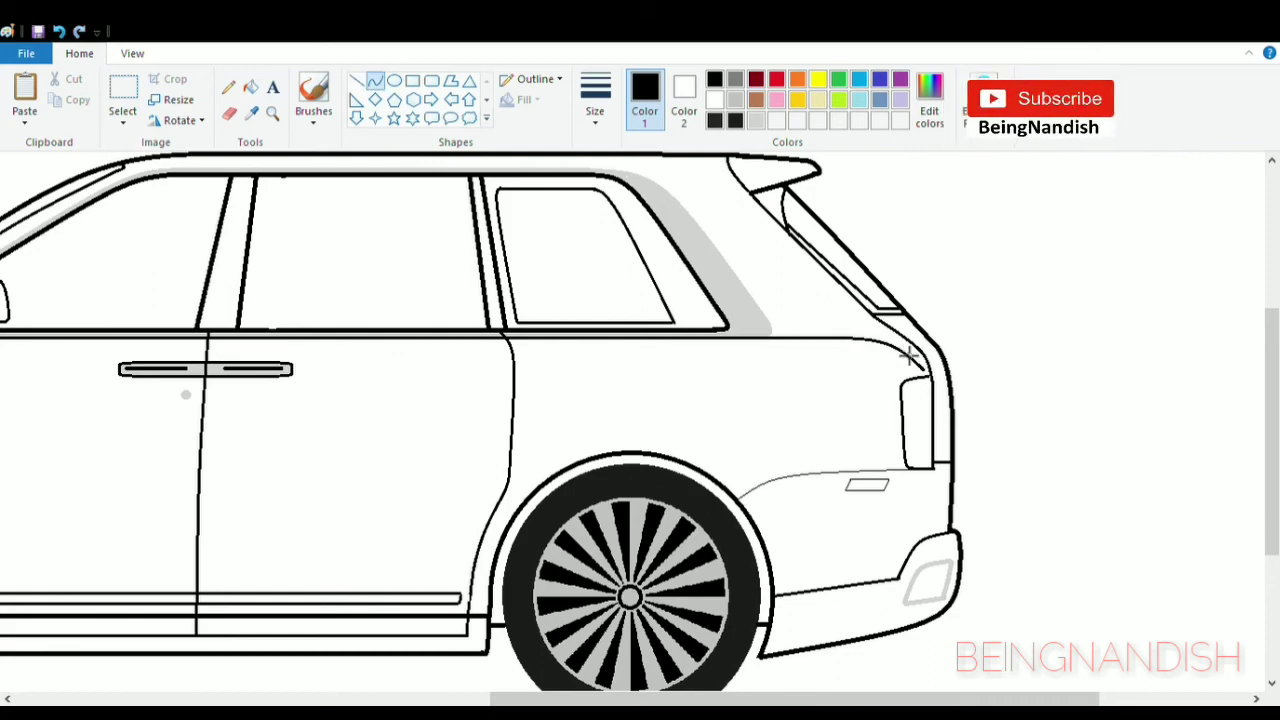
# - Draw a small black antenna fin on the roof above the rear quarter window
pyautogui.moveTo(728, 699); pyautogui.dragTo(600, 699)
pyautogui.scroll(3, 575, 330)
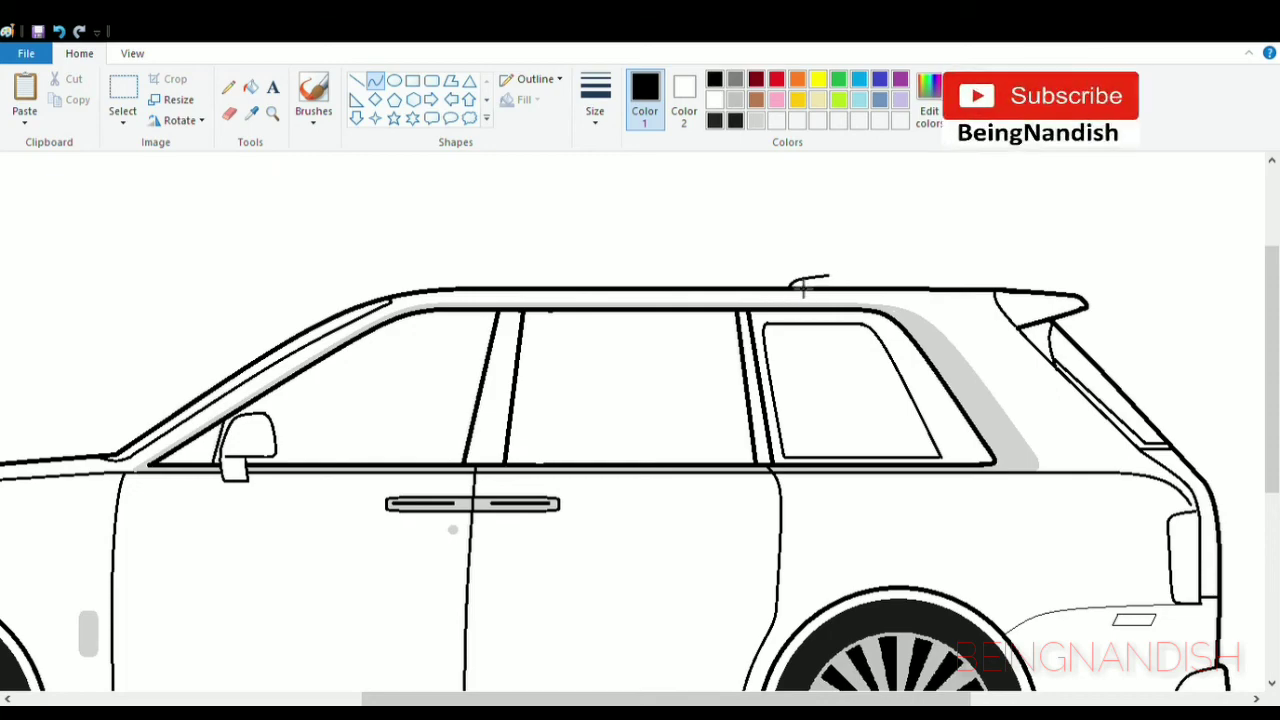
pyautogui.click(357, 81)
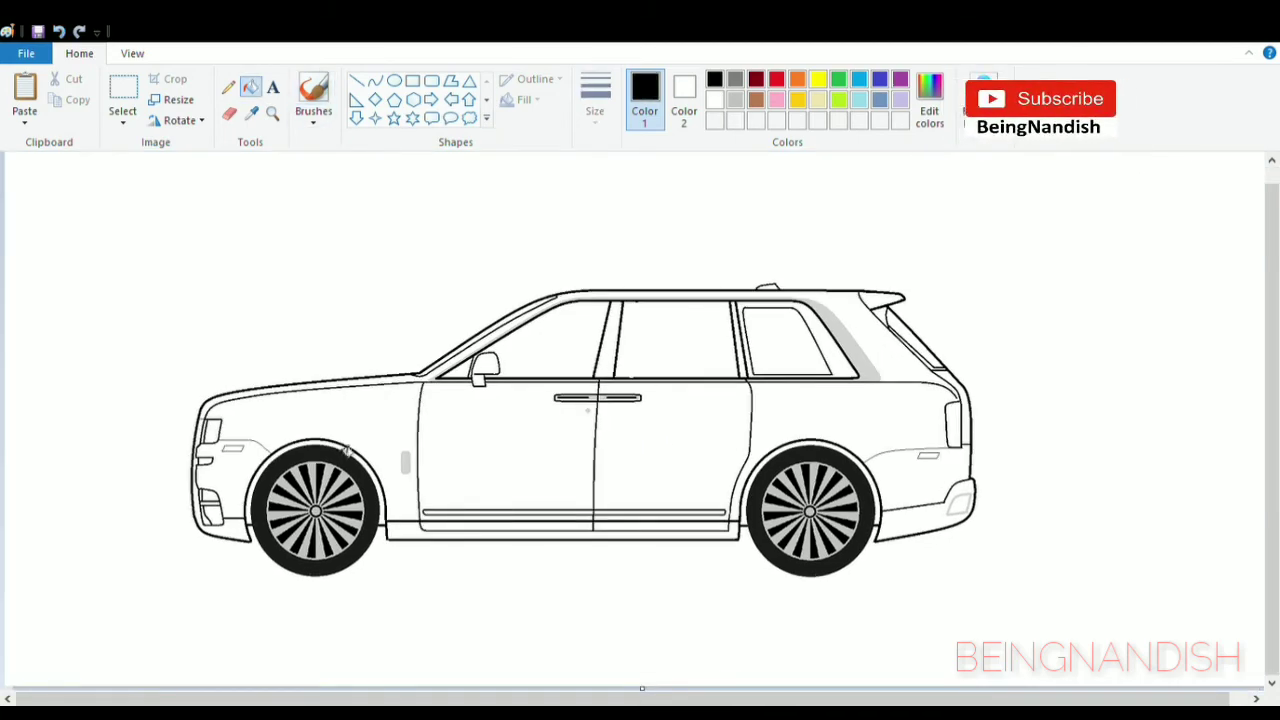
# - Fill the wheel-arch gaps and exhaust opening black, and the lower bumpers and door sills with the dark colour sampled from the tyre
pyautogui.click(870, 472)
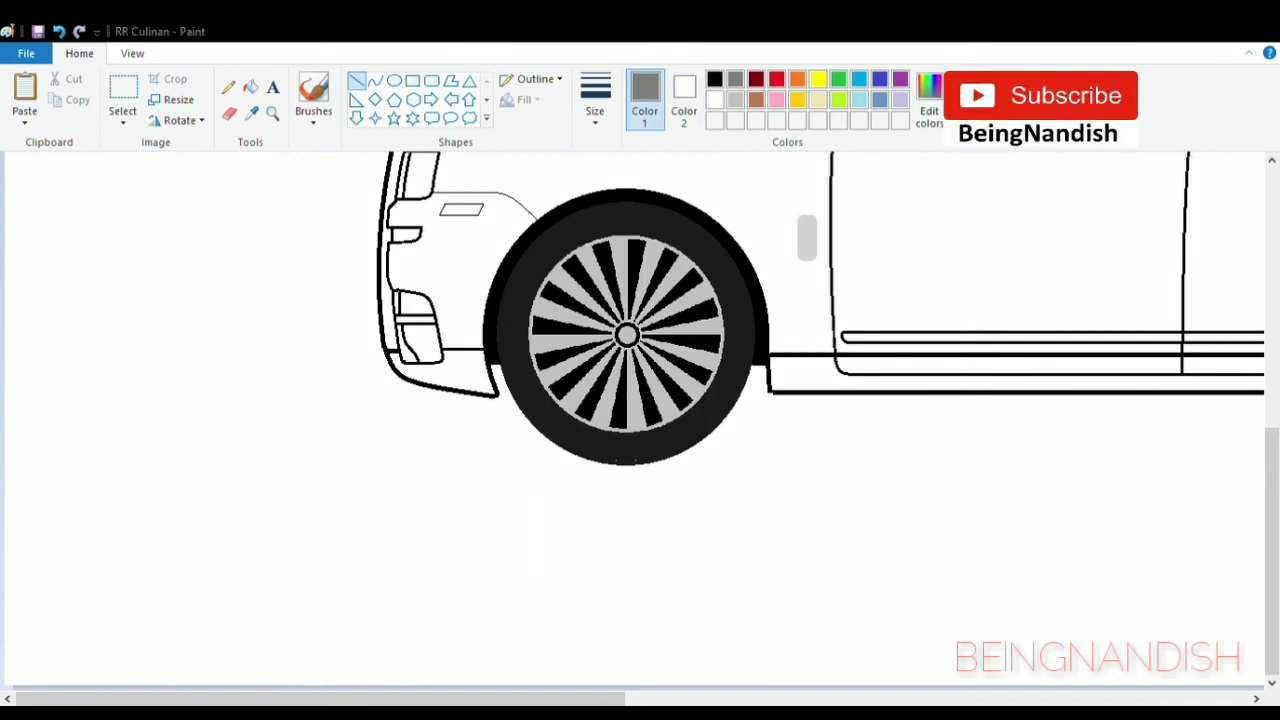
pyautogui.click(252, 114)
pyautogui.click(560, 420)
pyautogui.click(251, 88)
pyautogui.click(486, 382)
pyautogui.click(815, 384)
pyautogui.click(880, 366)
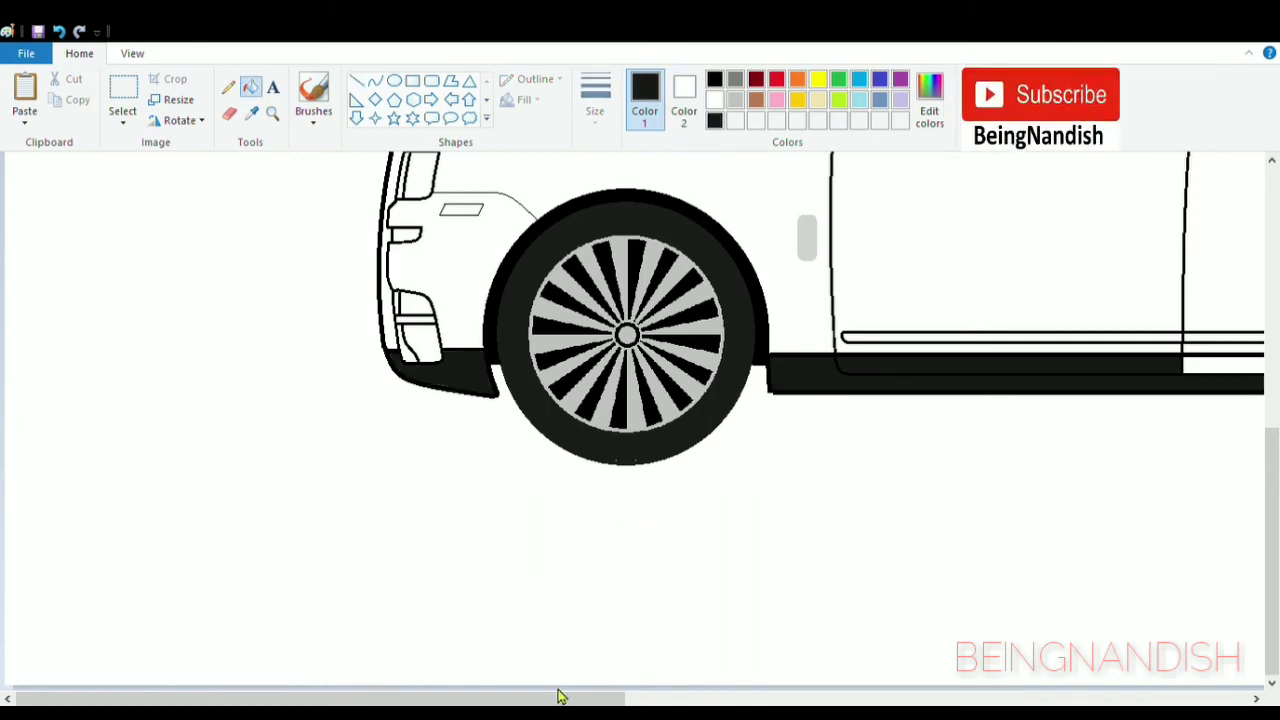
pyautogui.moveTo(560, 698); pyautogui.dragTo(845, 698)
pyautogui.click(790, 370)
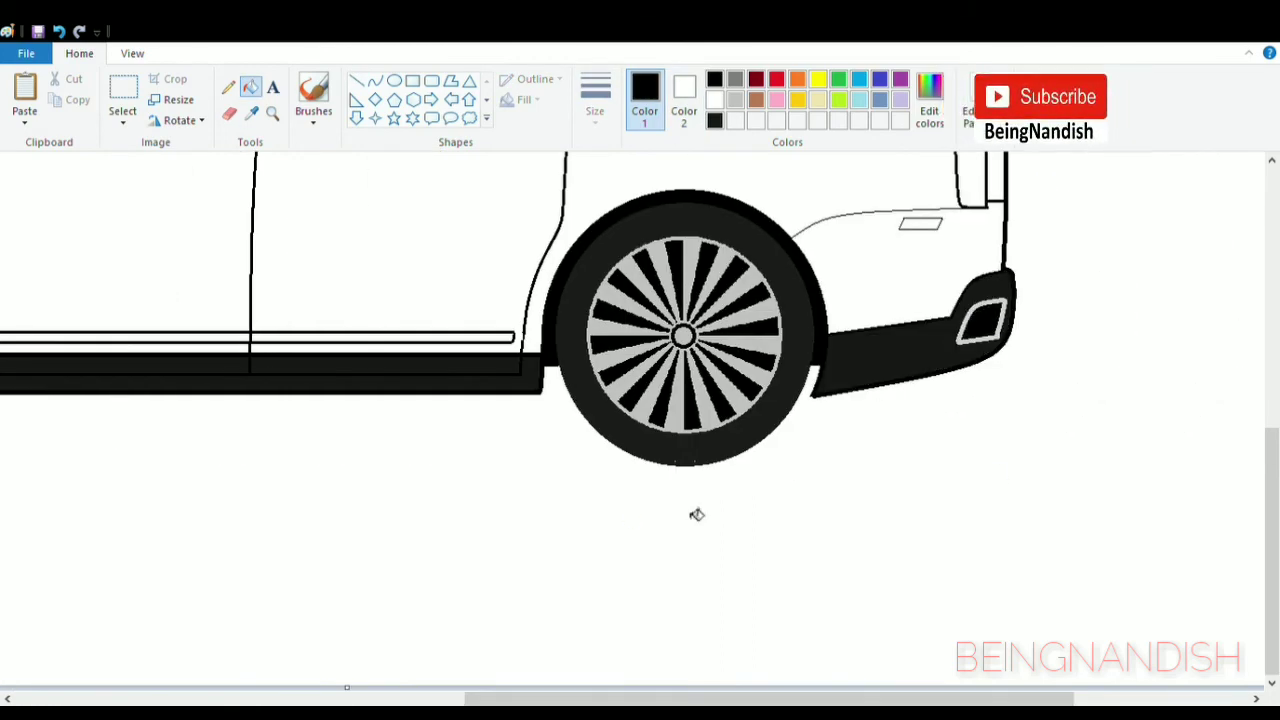
# - Fill the rear quarter window frame, the pillars between the side windows and the window corner behind the mirror with the tyre's dark colour
pyautogui.scroll(3, 691, 514)
pyautogui.click(710, 245)
pyautogui.click(547, 299)
pyautogui.click(280, 290)
pyautogui.moveTo(600, 698); pyautogui.dragTo(432, 698)
pyautogui.click(328, 322)
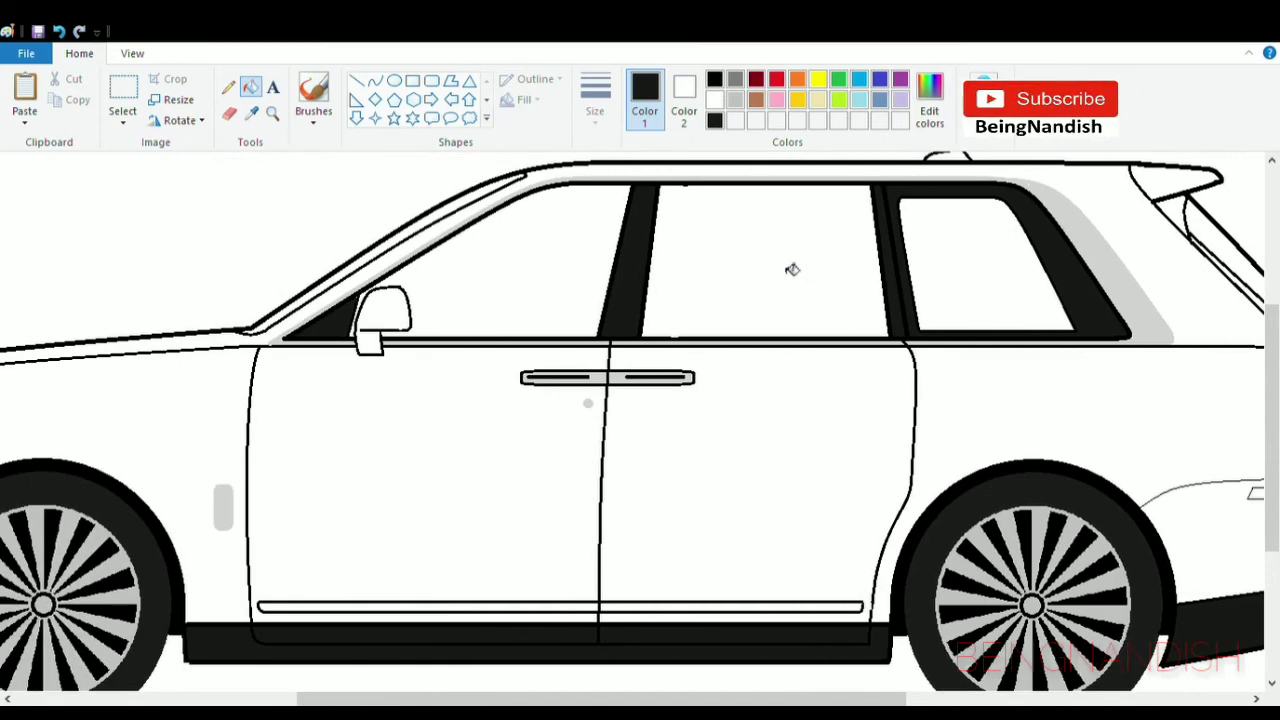